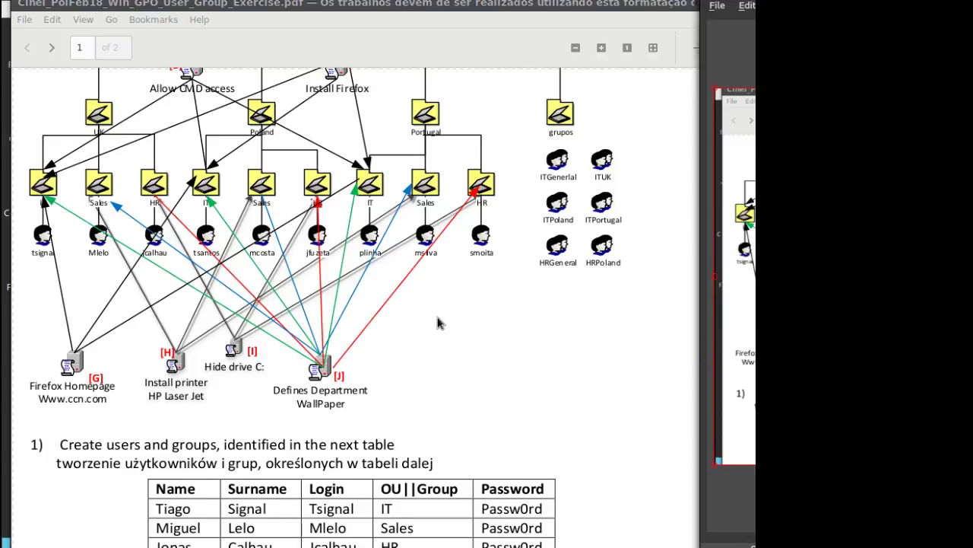
Step: Maximize the exercise PDF, review its folder and group diagram, then minimize it
scroll(439, 322, "down", 2)
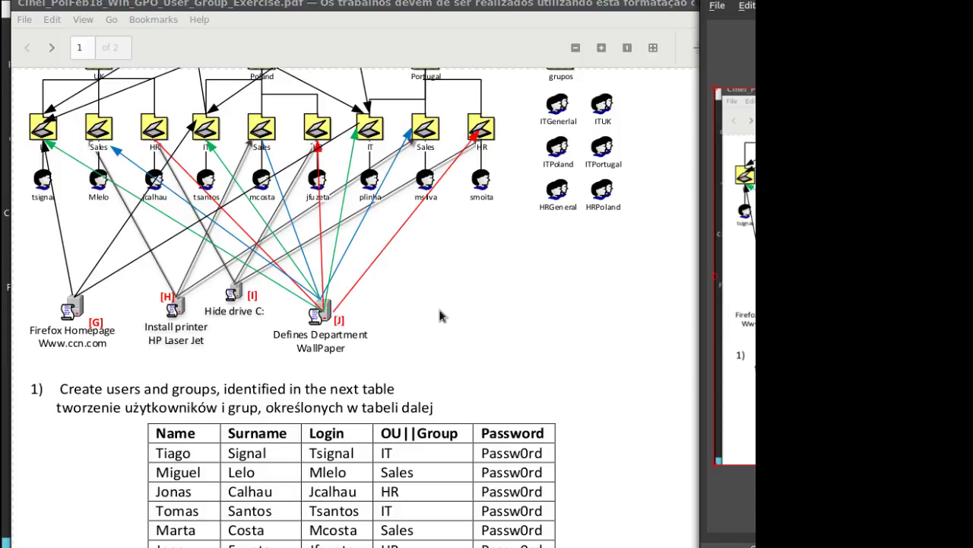
scroll(441, 315, "up", 2)
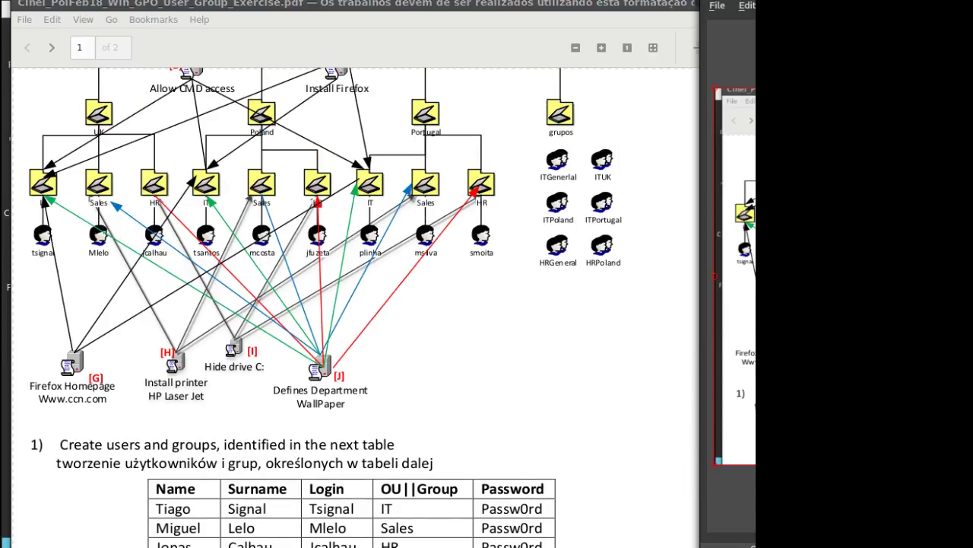
double_click(349, 3)
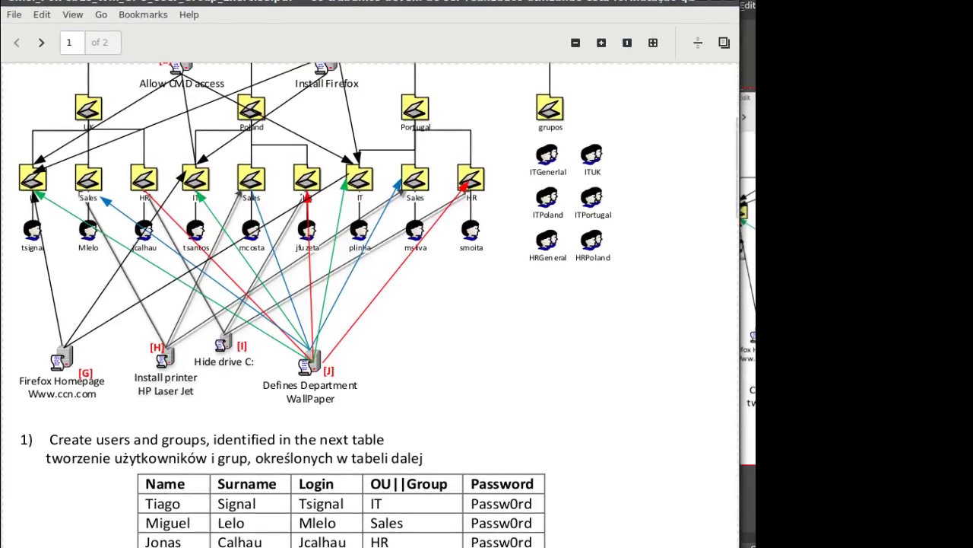
scroll(178, 187, "up", 1)
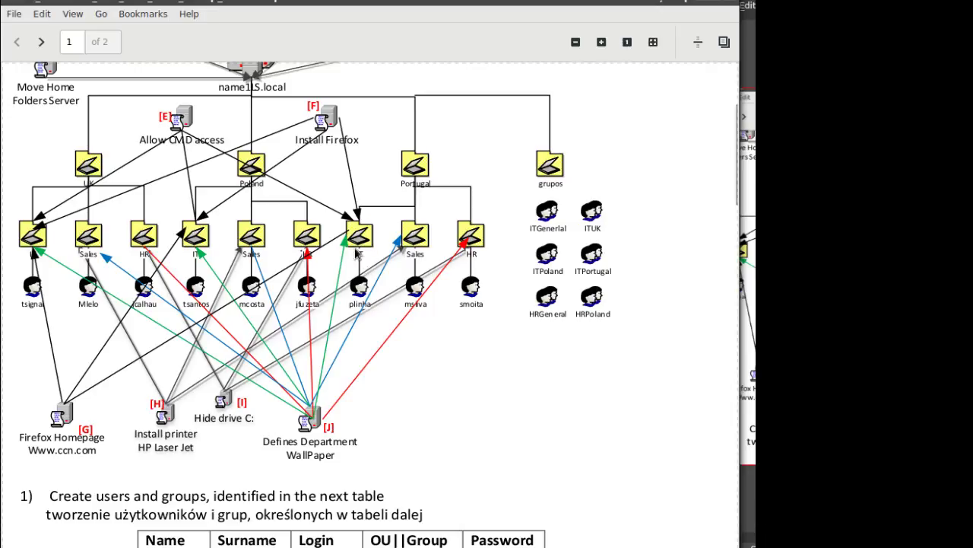
left_click(700, 3)
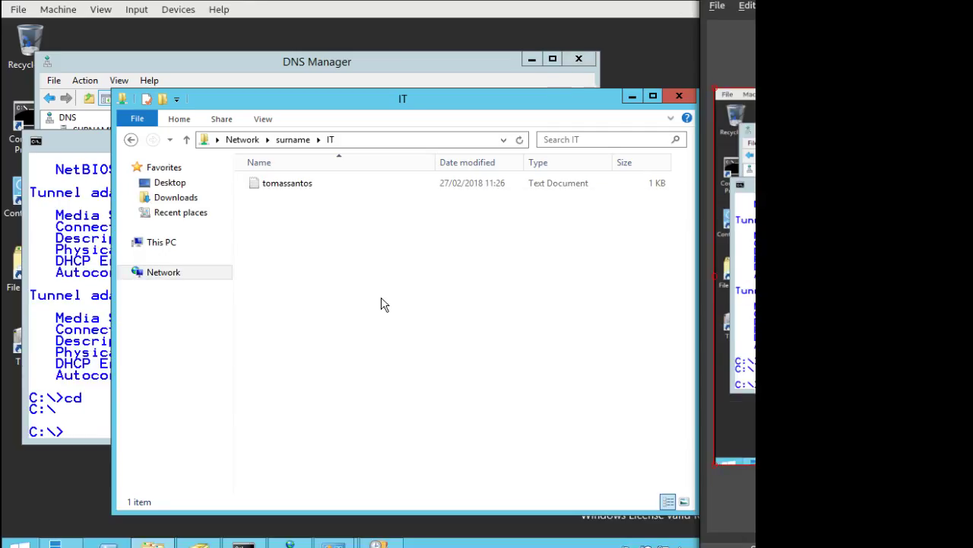
Step: Go back to C:\shares and inspect the IT folder, keeping its name IT
left_click(131, 140)
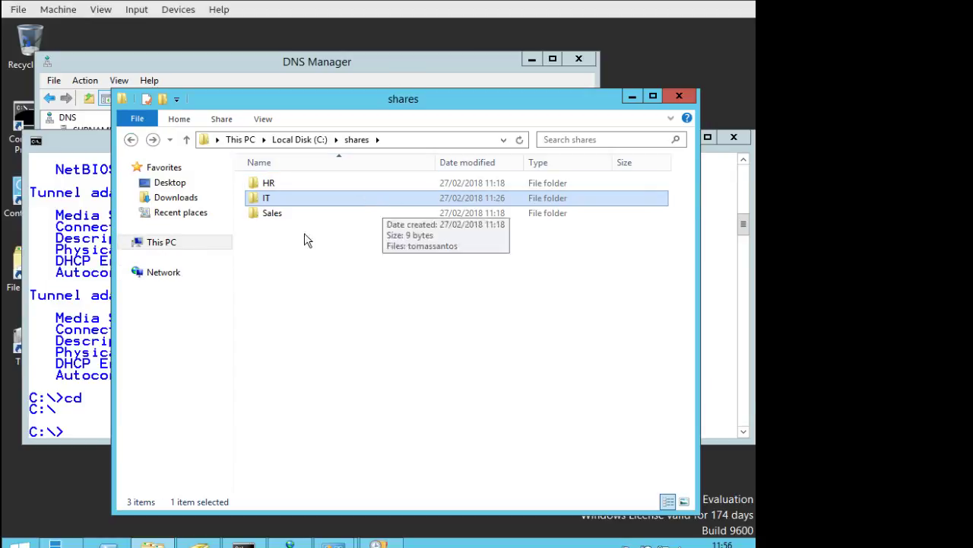
right_click(270, 204)
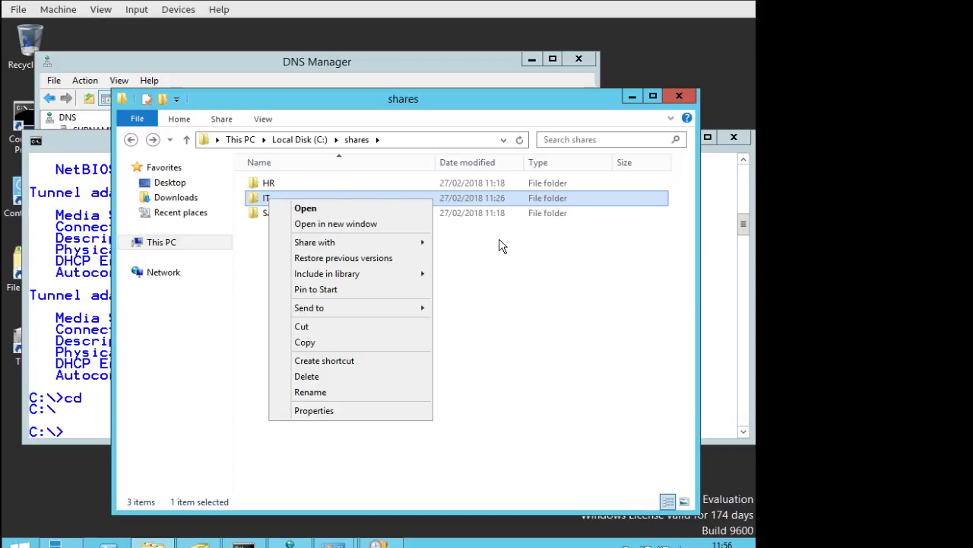
left_click(266, 199)
left_click(437, 285)
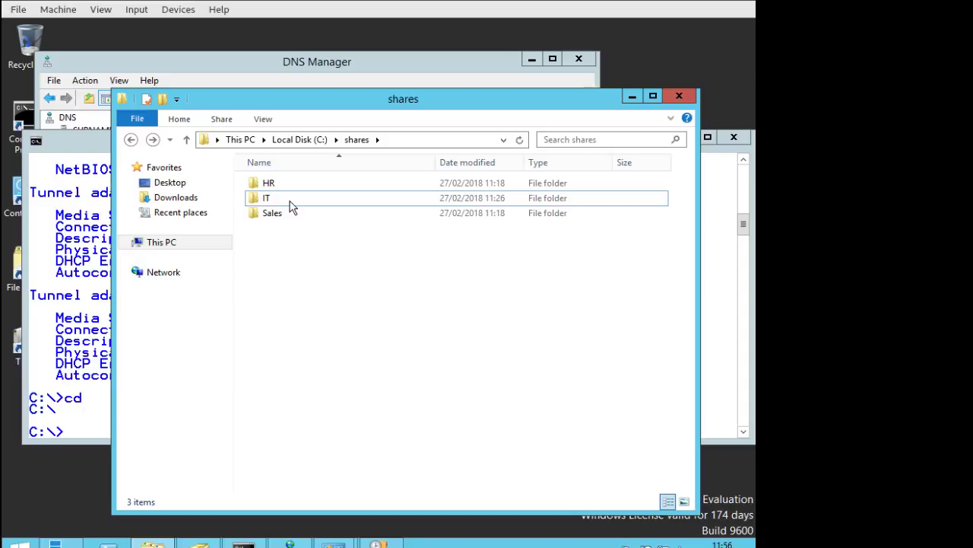
right_click(254, 199)
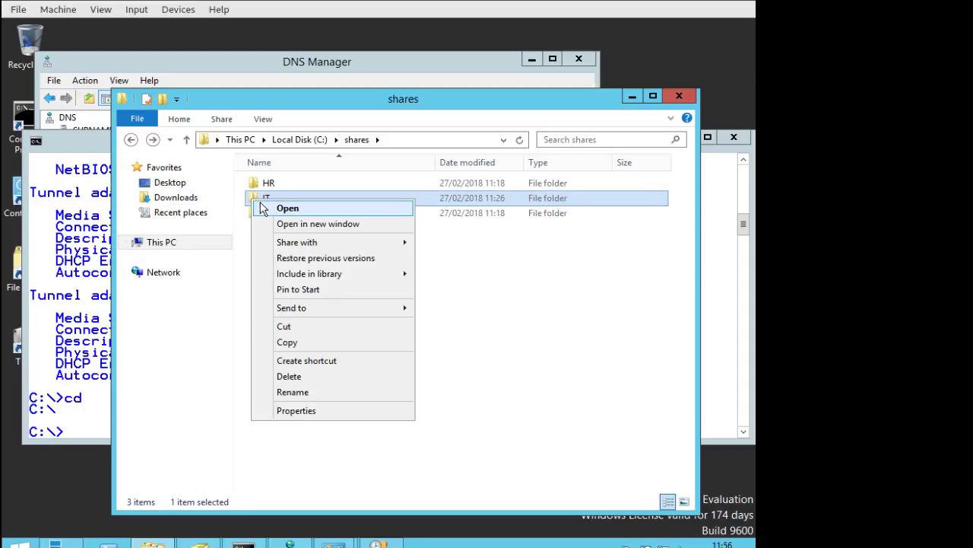
left_click(565, 362)
Step: Run 'net share it' to confirm the IT share at C:\shares\IT with full permissions
left_click(256, 541)
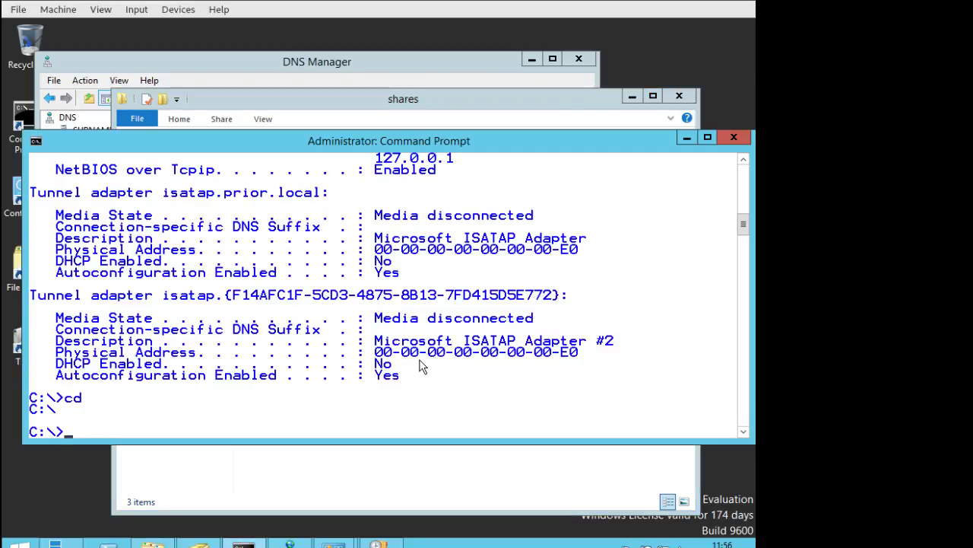
type("net share it")
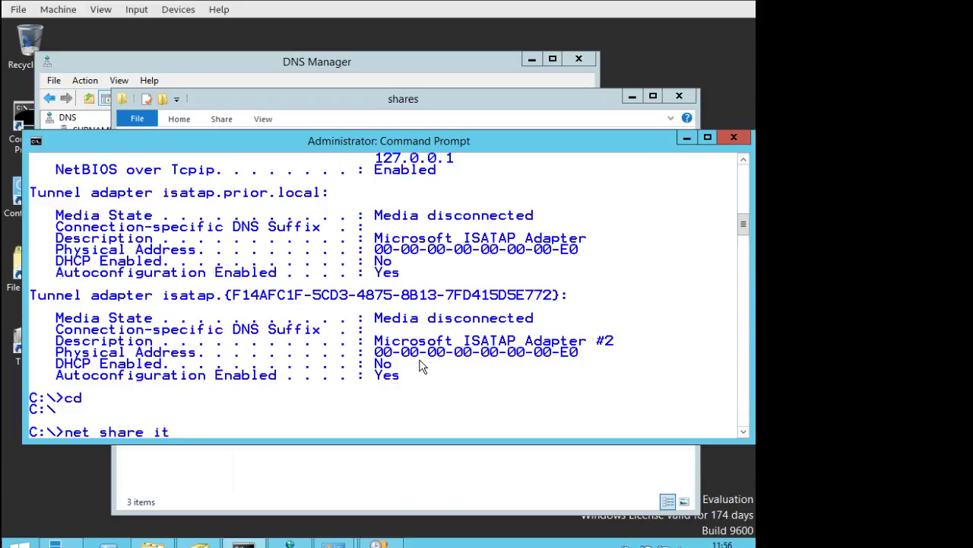
key("Return")
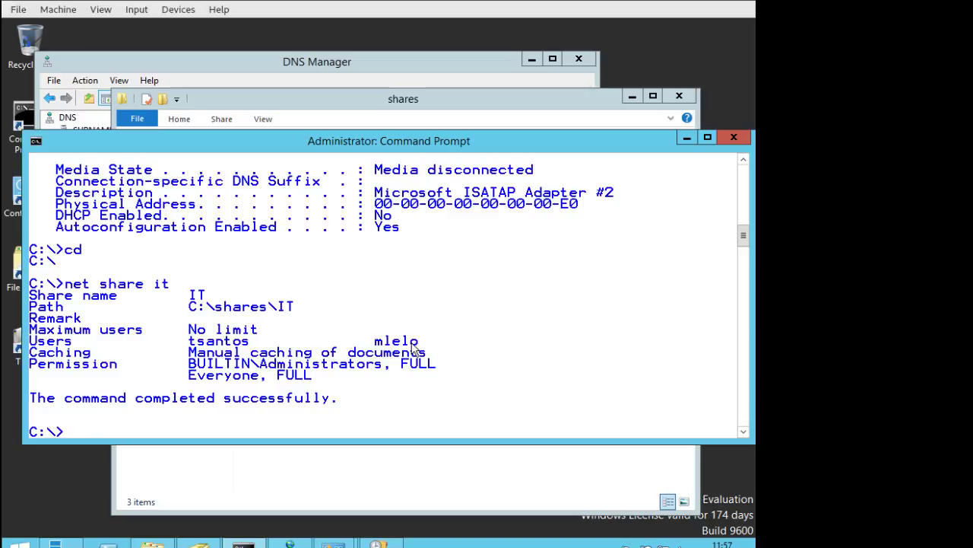
left_click(682, 137)
right_click(273, 198)
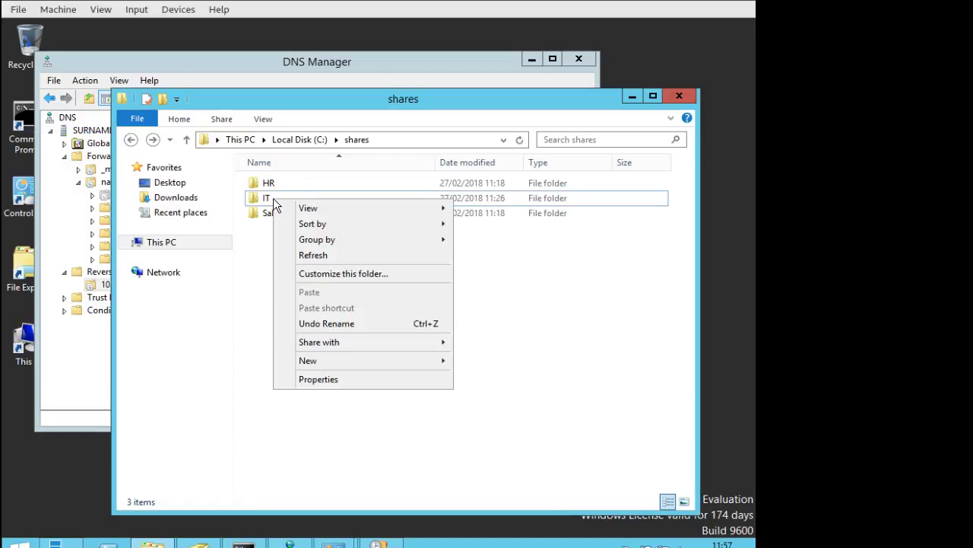
left_click(333, 382)
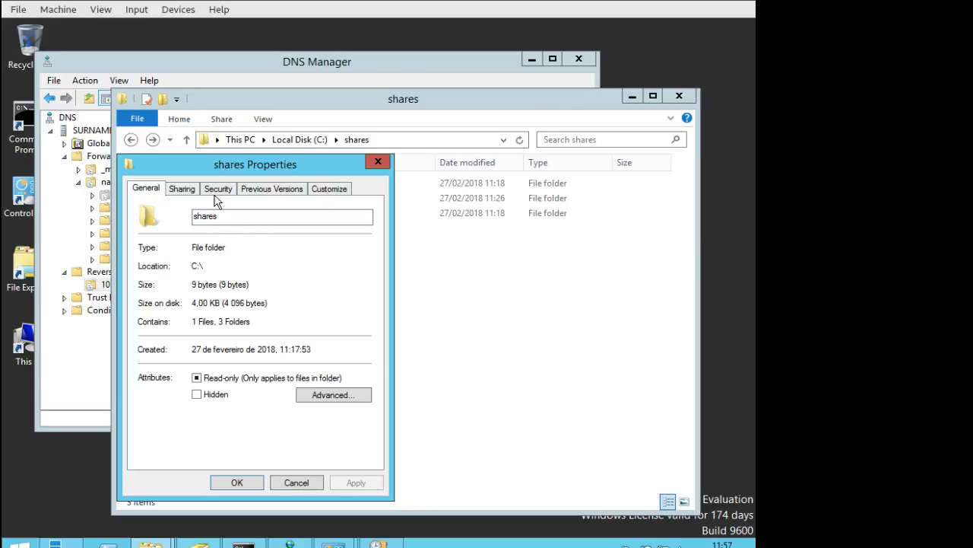
left_click(182, 188)
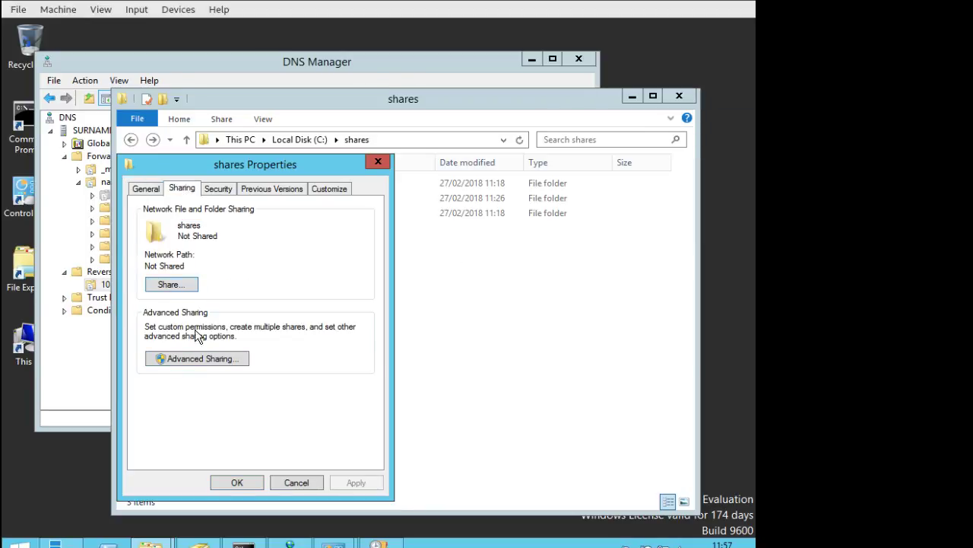
left_click(184, 287)
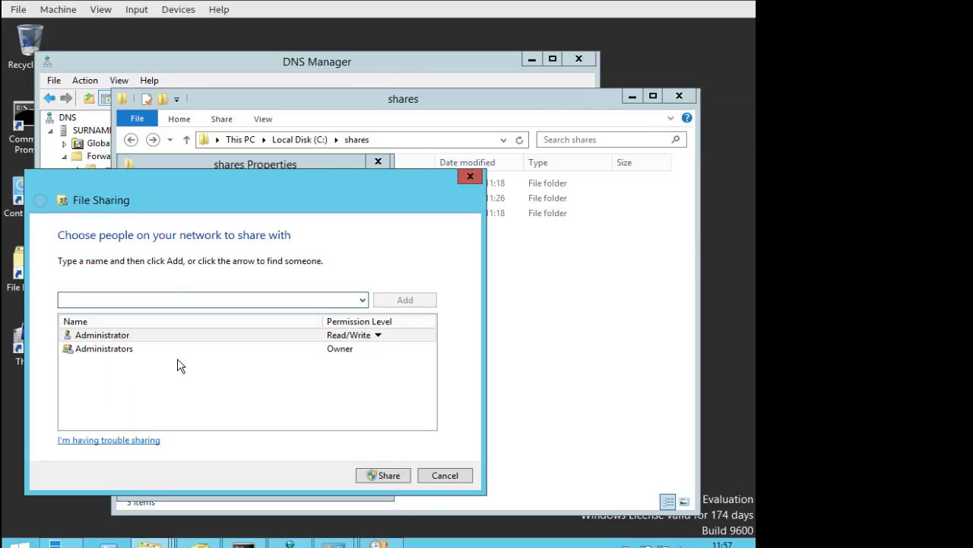
left_click(445, 475)
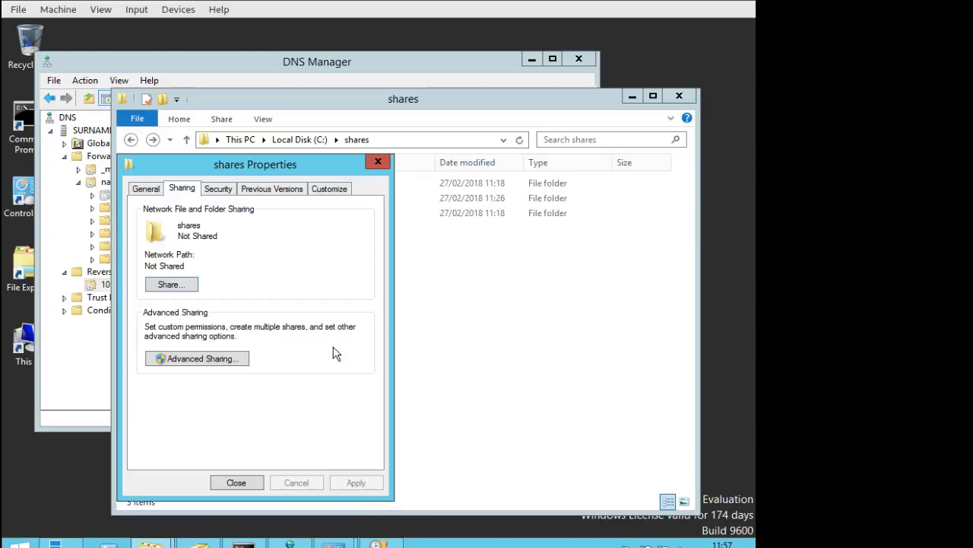
left_click(191, 359)
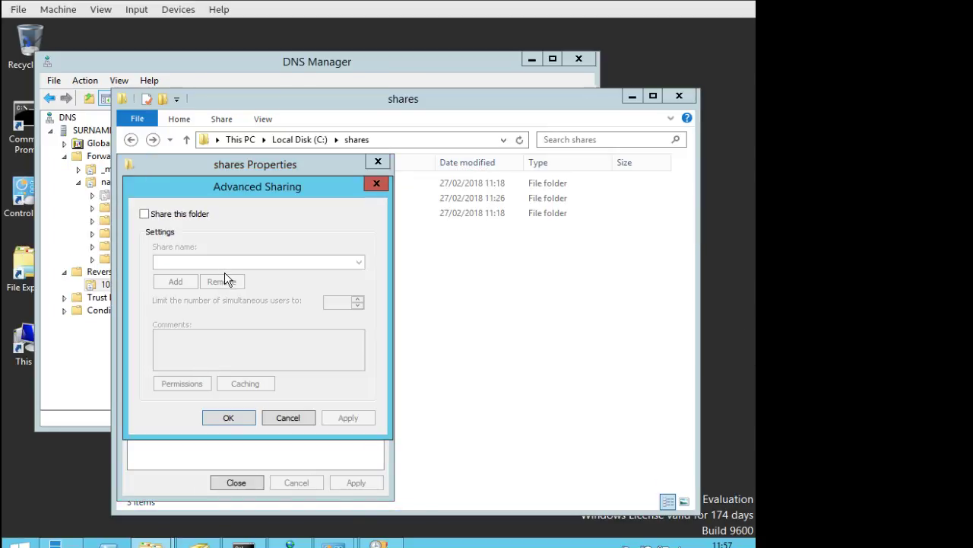
left_click(307, 417)
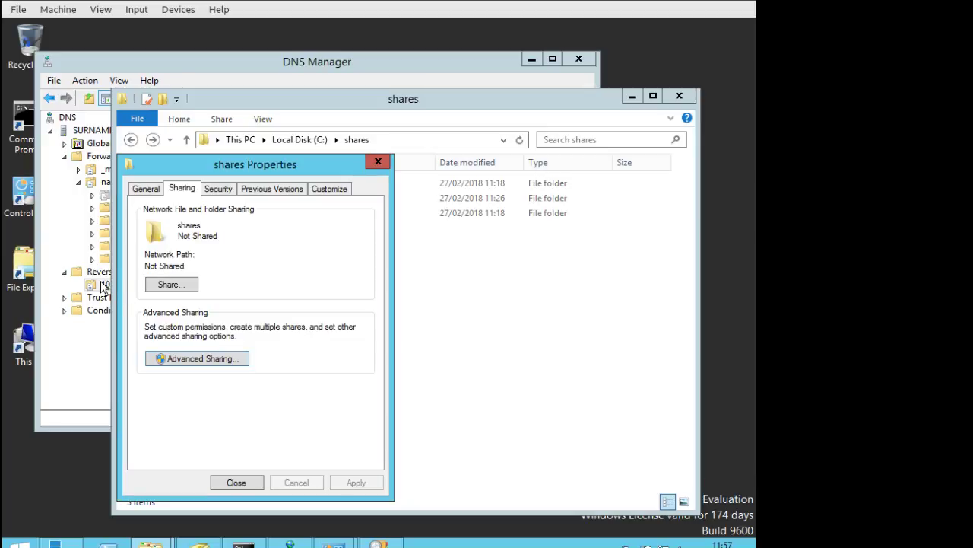
left_click(250, 481)
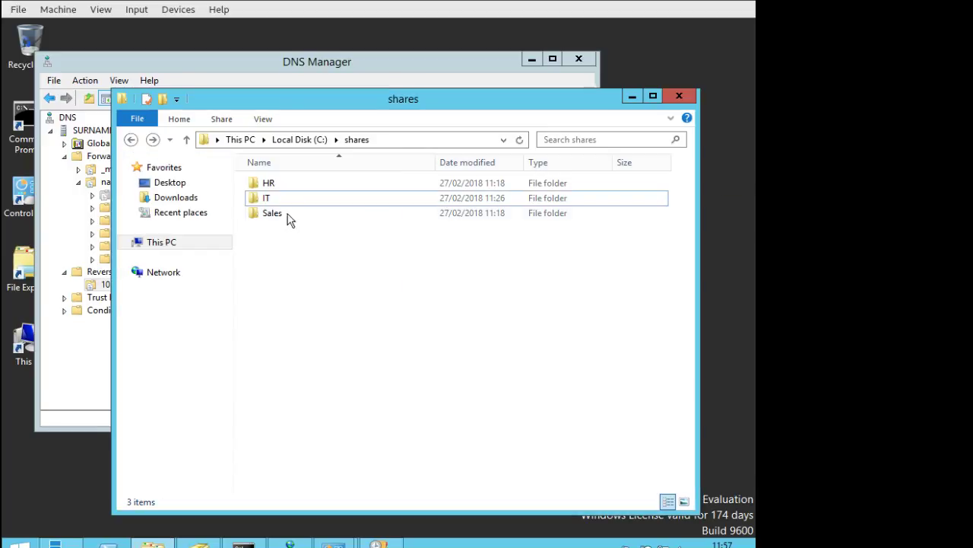
right_click(257, 199)
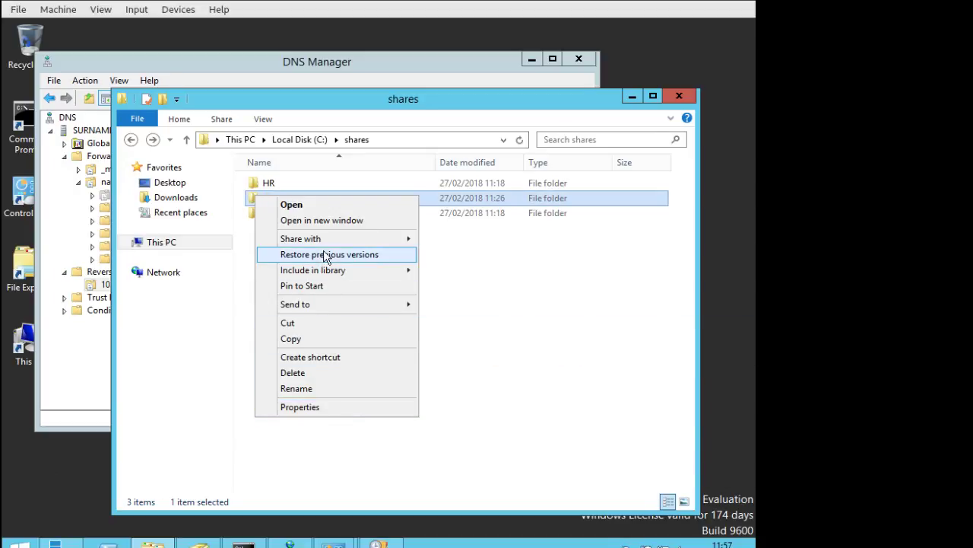
mouse_move(333, 238)
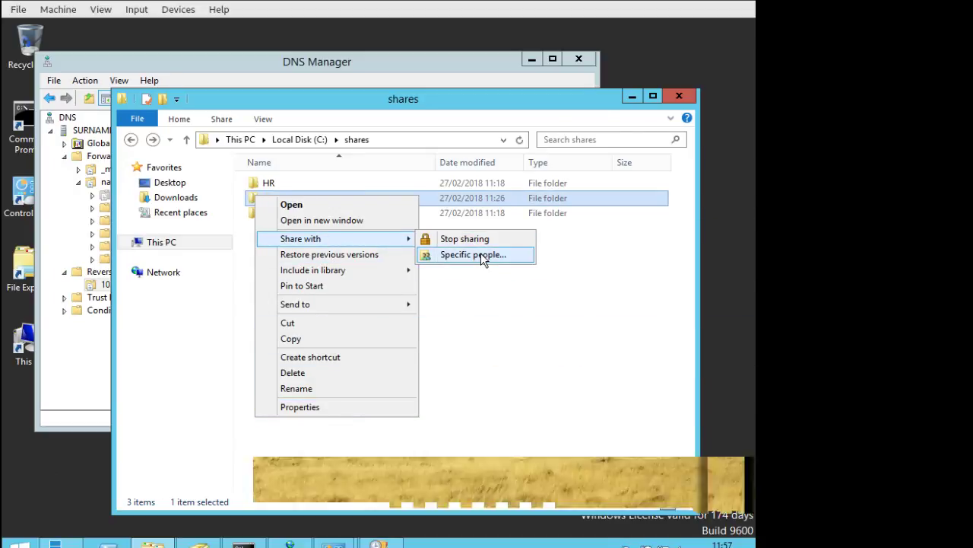
left_click(481, 255)
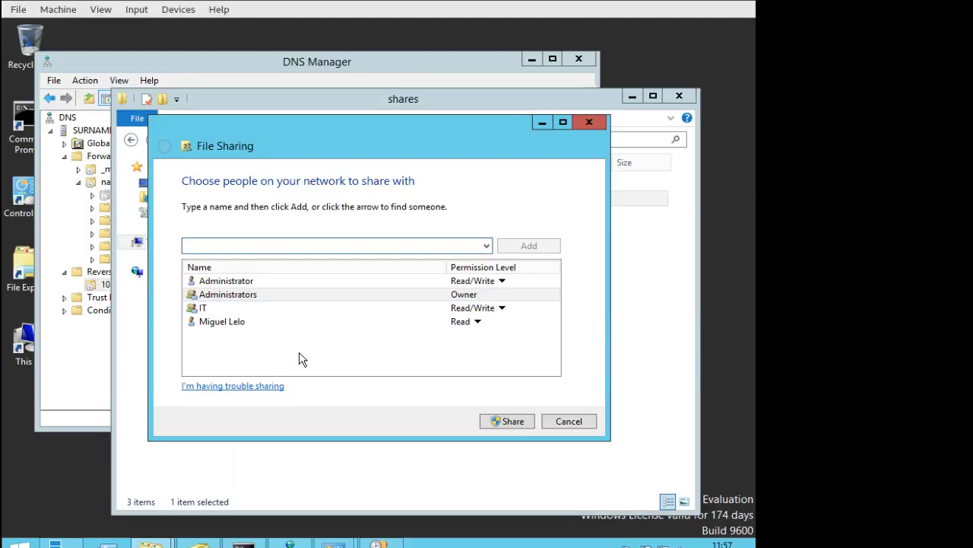
left_click(586, 423)
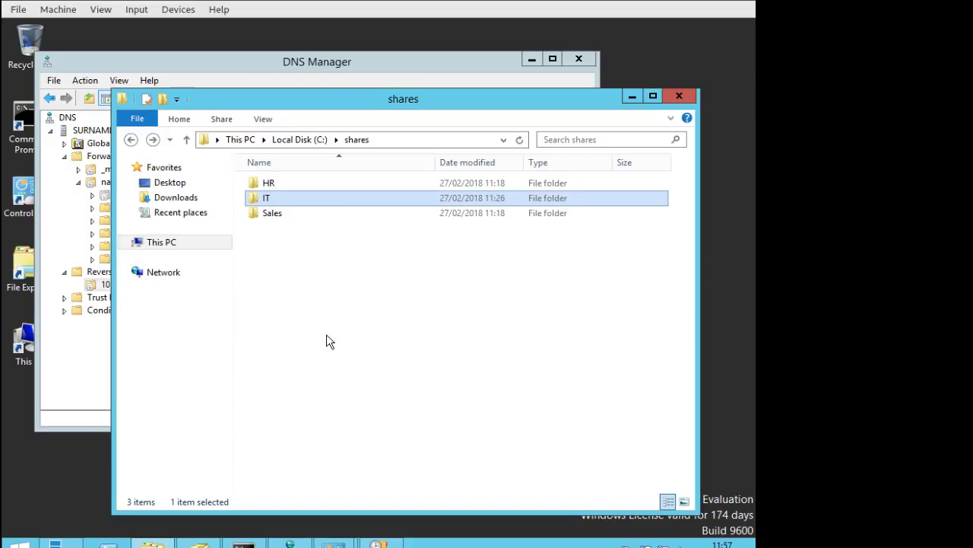
left_click(283, 254)
Step: Create a new folder named ITPoland inside C:\shares
right_click(256, 236)
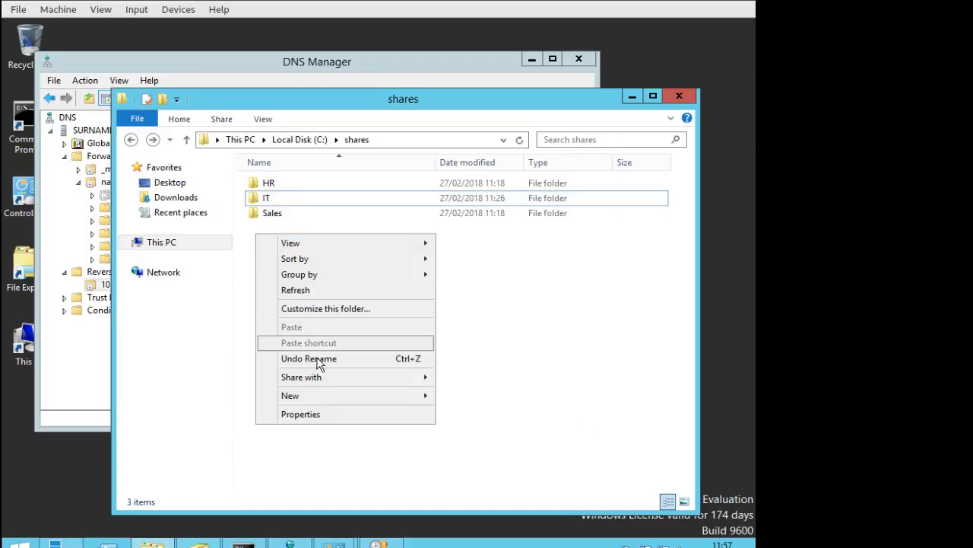
mouse_move(324, 395)
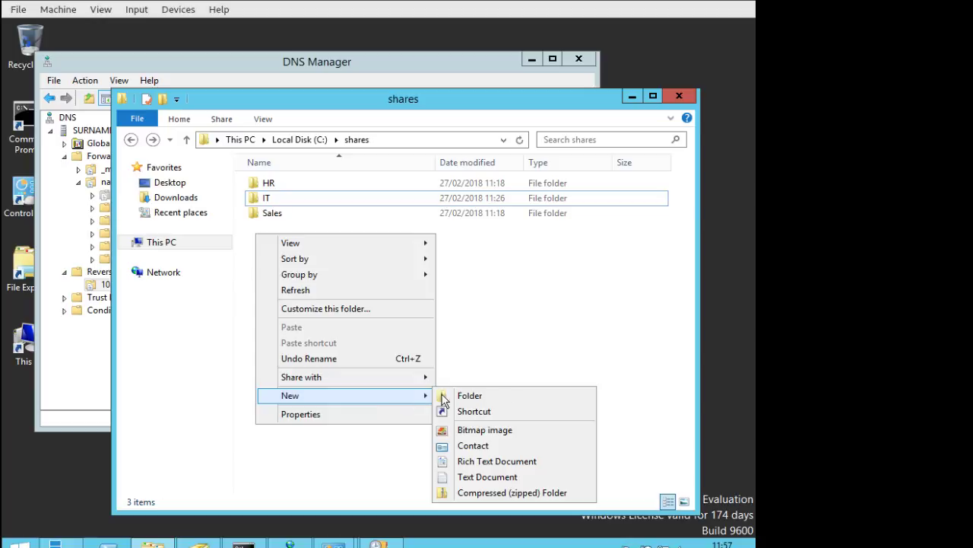
left_click(479, 396)
type("ITPoland")
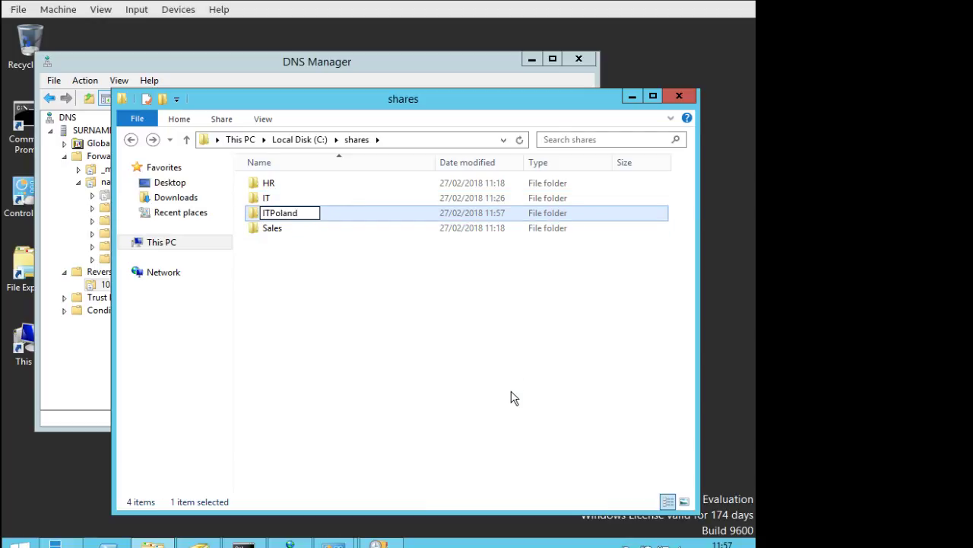
key("Return")
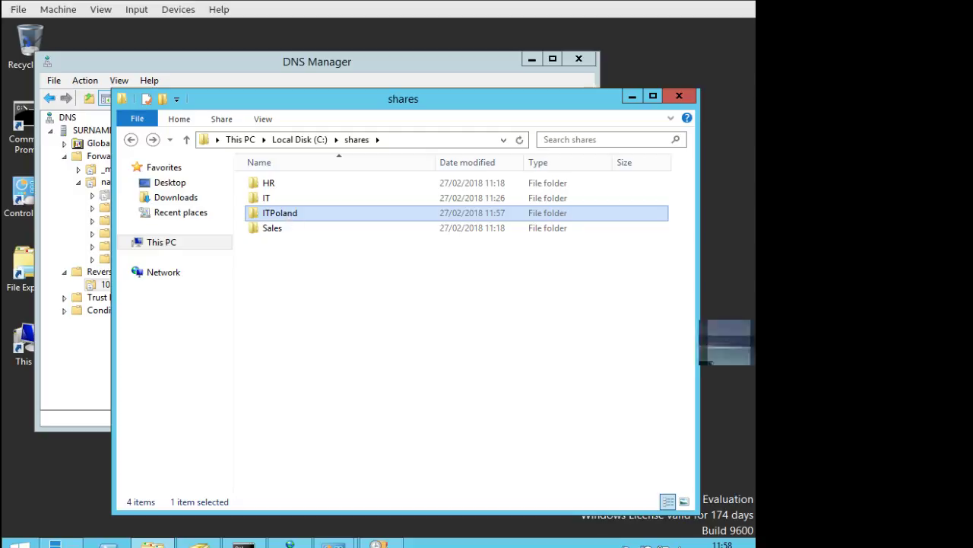
Step: Close the PDF viewer and bring Active Directory Users and Computers forward
key("alt+Tab")
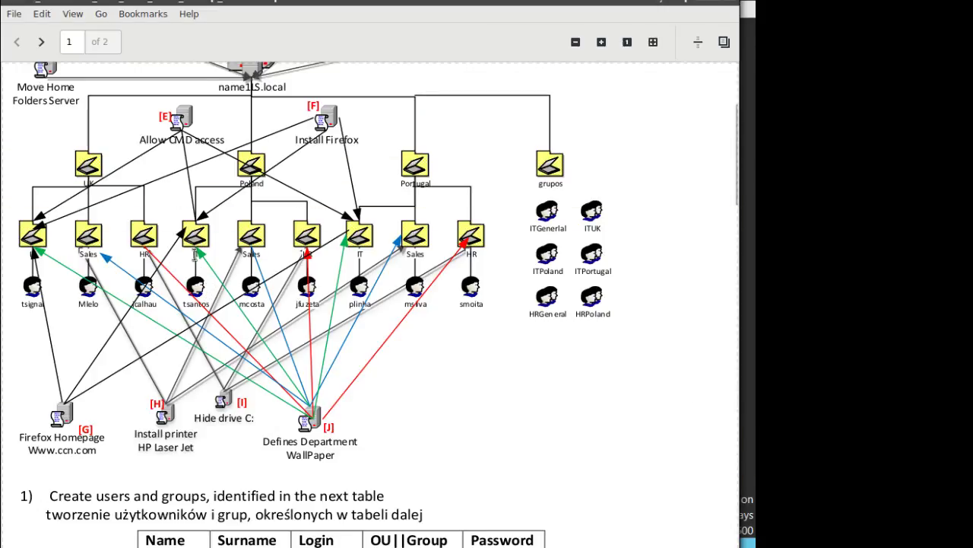
left_click(698, 2)
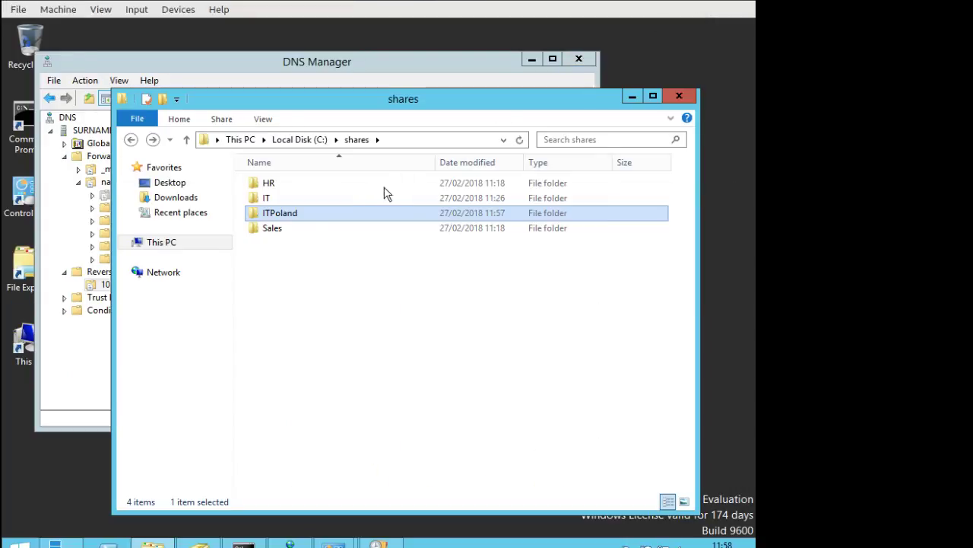
right_click(272, 211)
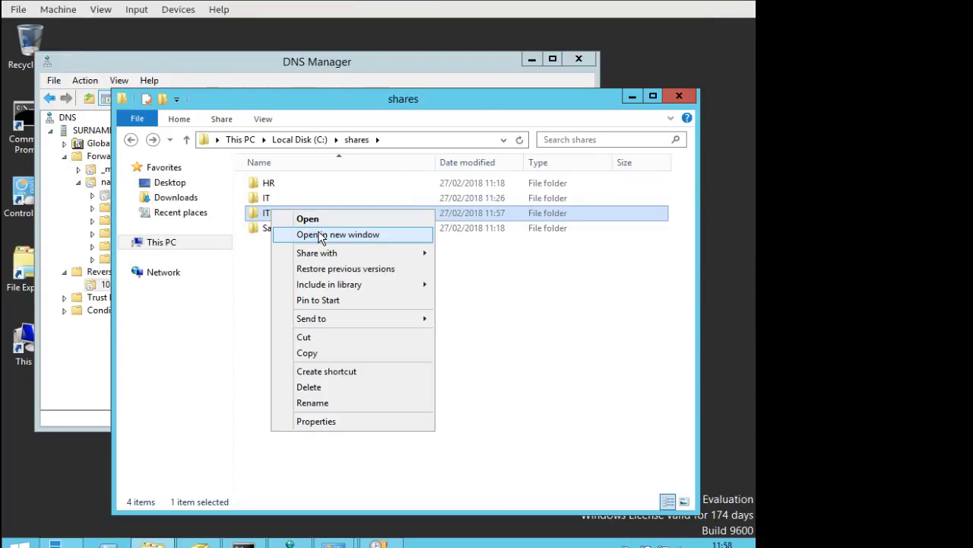
left_click(558, 289)
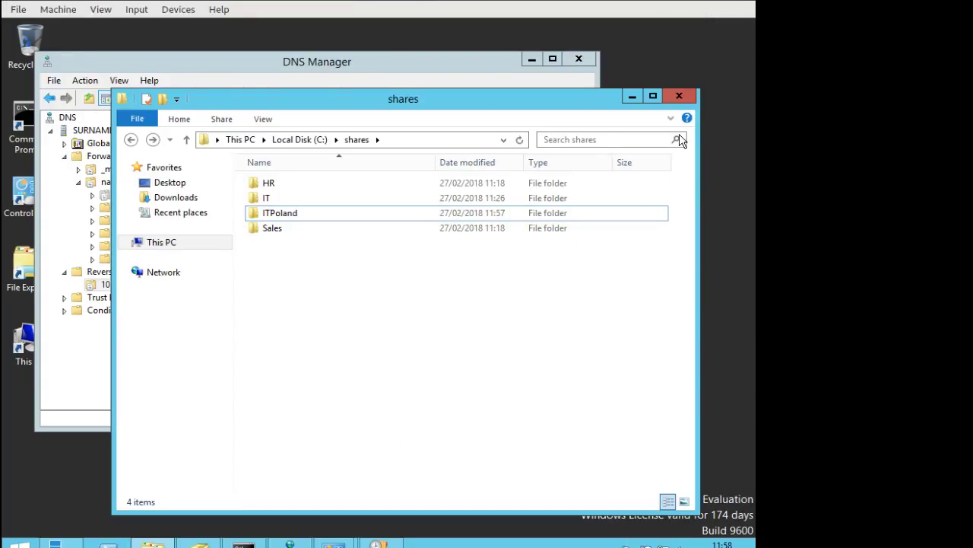
left_click(200, 544)
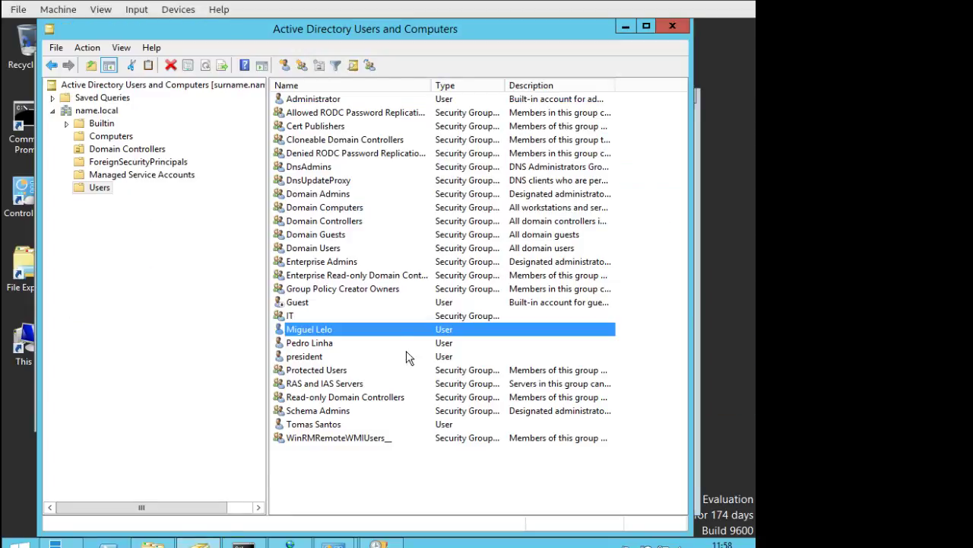
Step: Delete the old IT security group
left_click(297, 317)
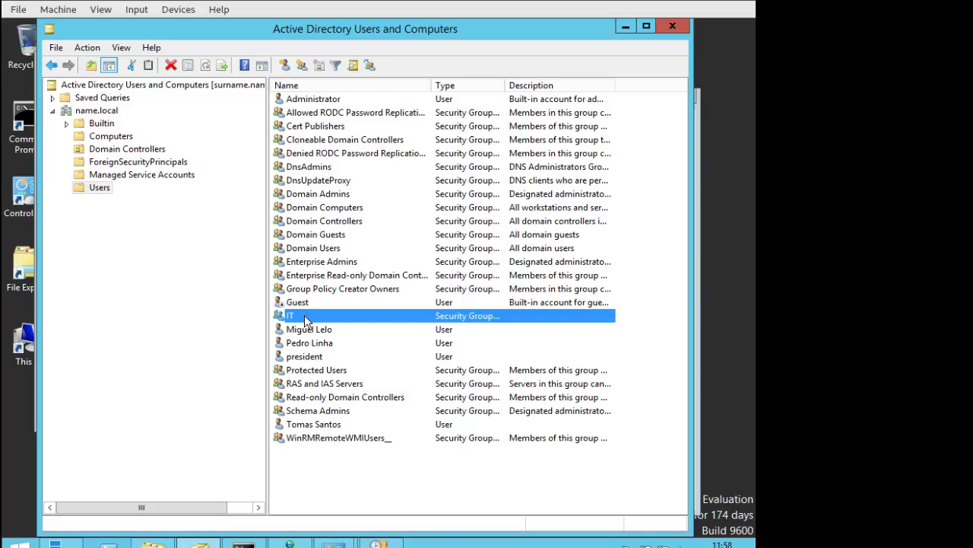
right_click(305, 319)
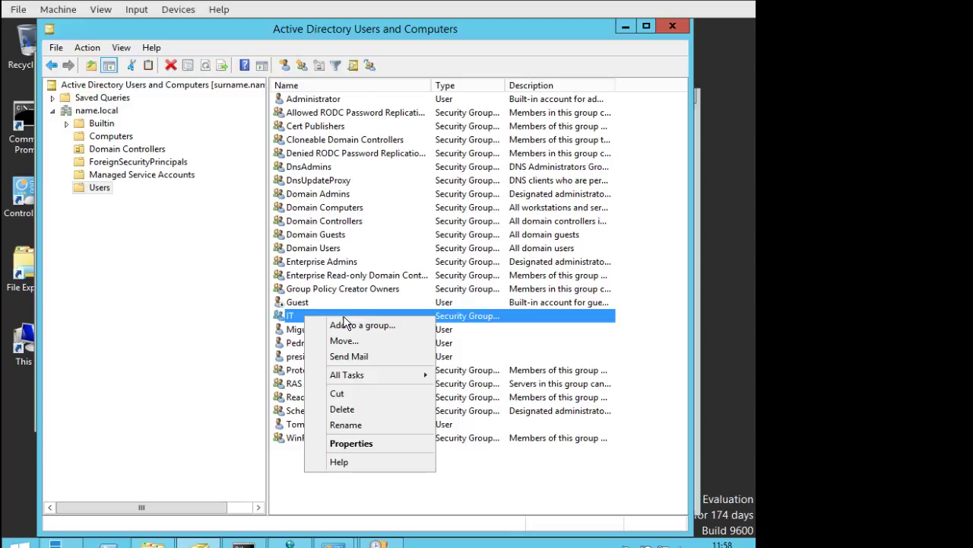
left_click(292, 316)
right_click(292, 316)
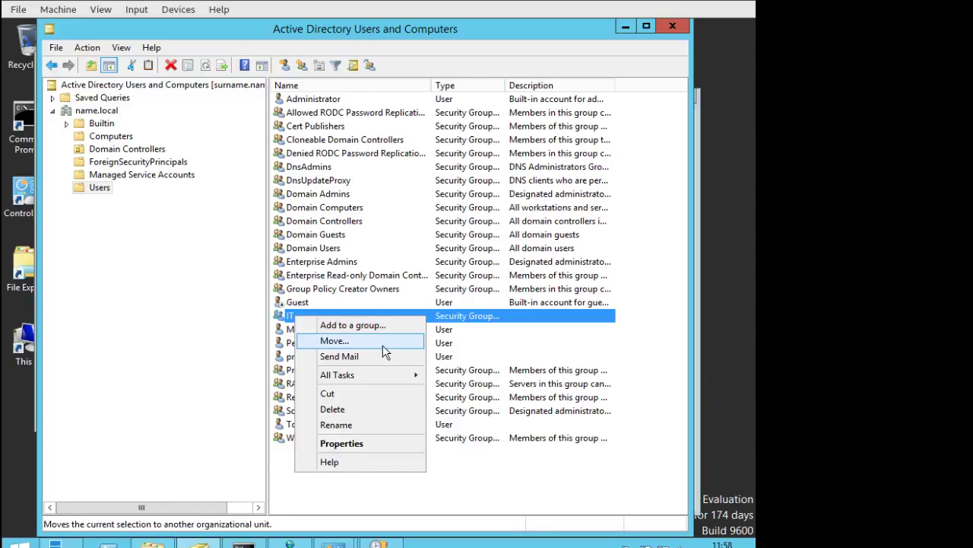
left_click(335, 408)
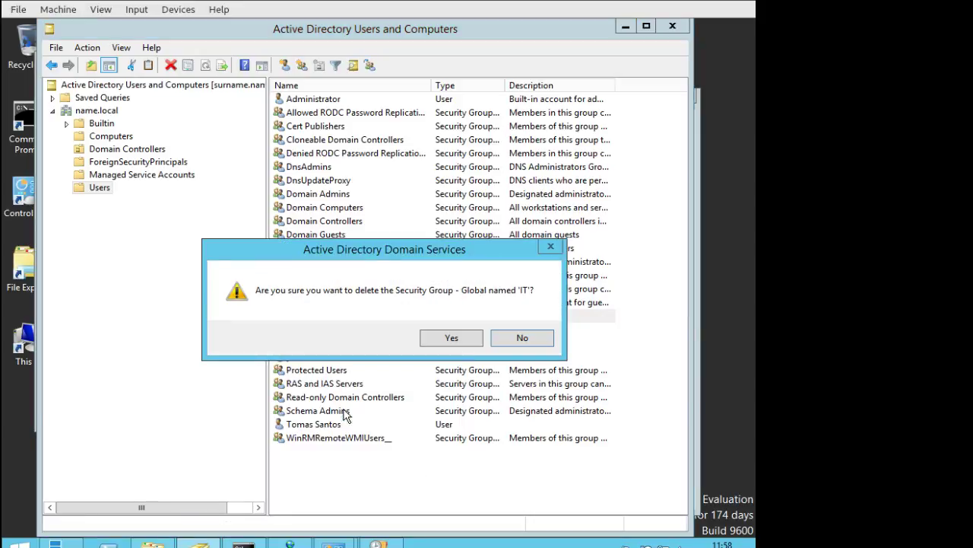
left_click(450, 338)
Step: Create the ITGeneral and ITPoland global security groups in Users
left_click(211, 67)
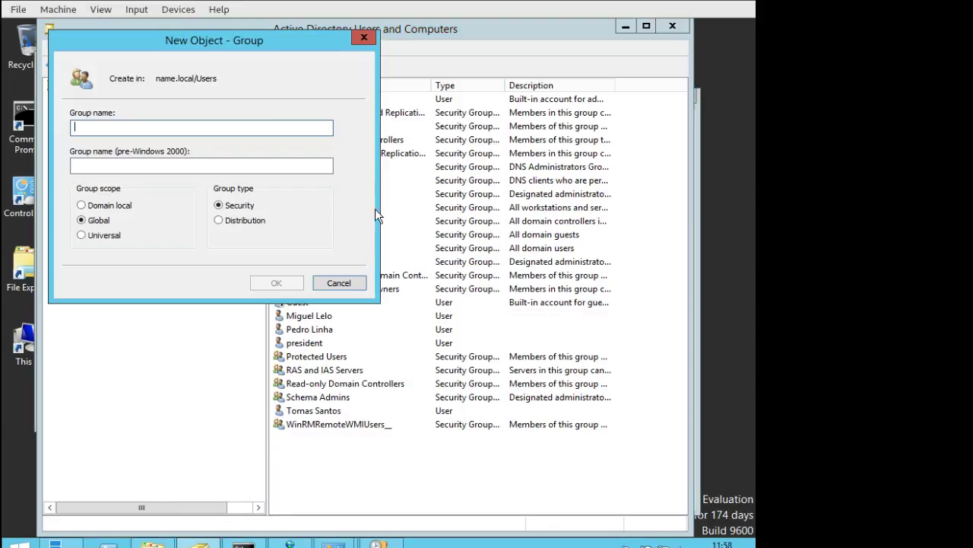
type("IT")
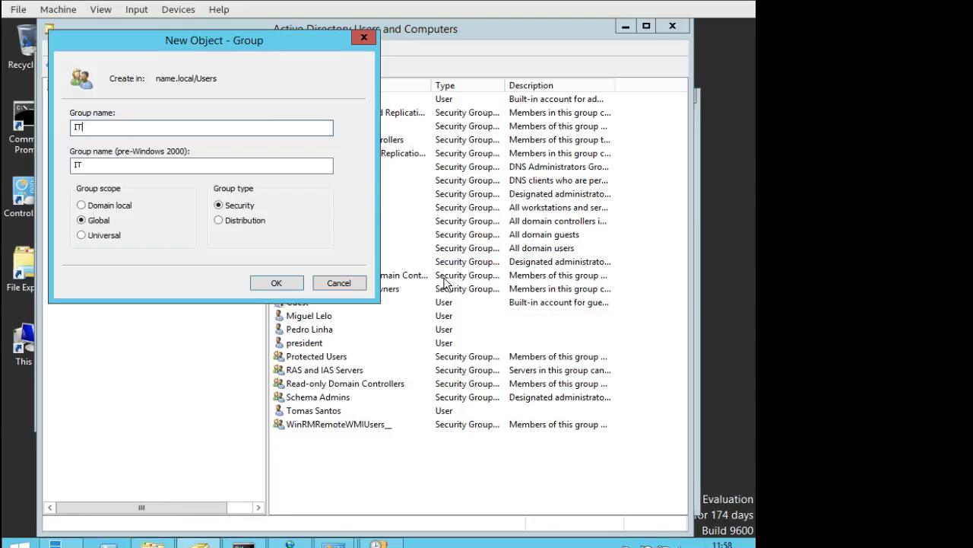
type("General")
key("Return")
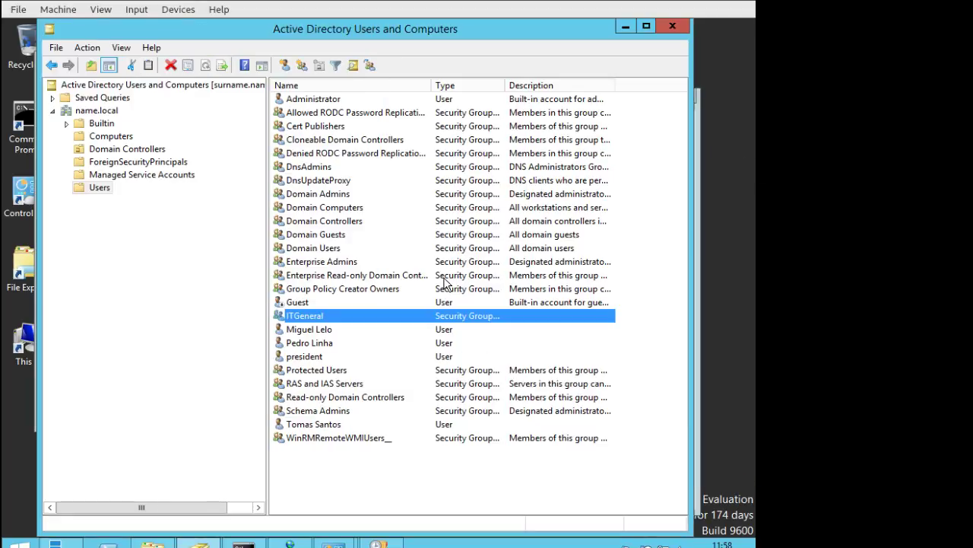
right_click(314, 321)
left_click(305, 491)
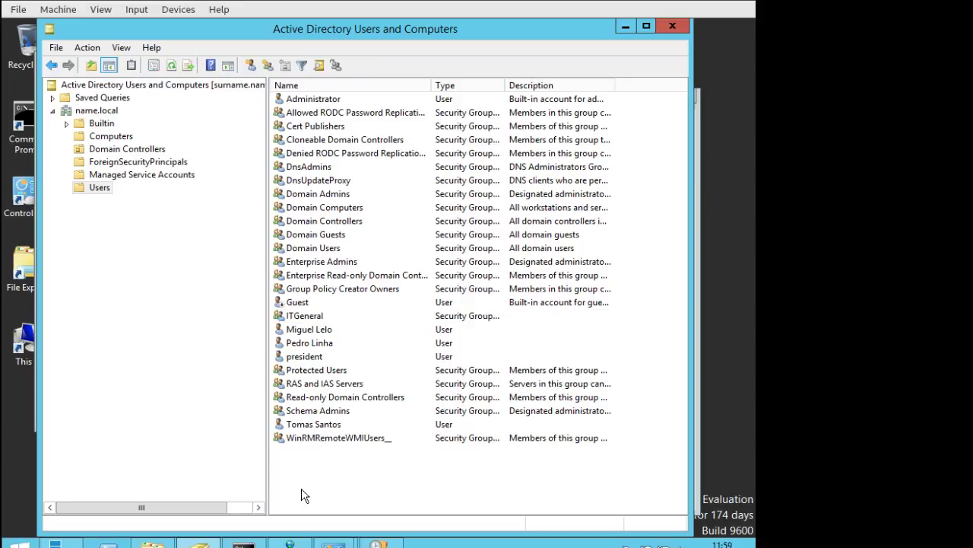
right_click(336, 455)
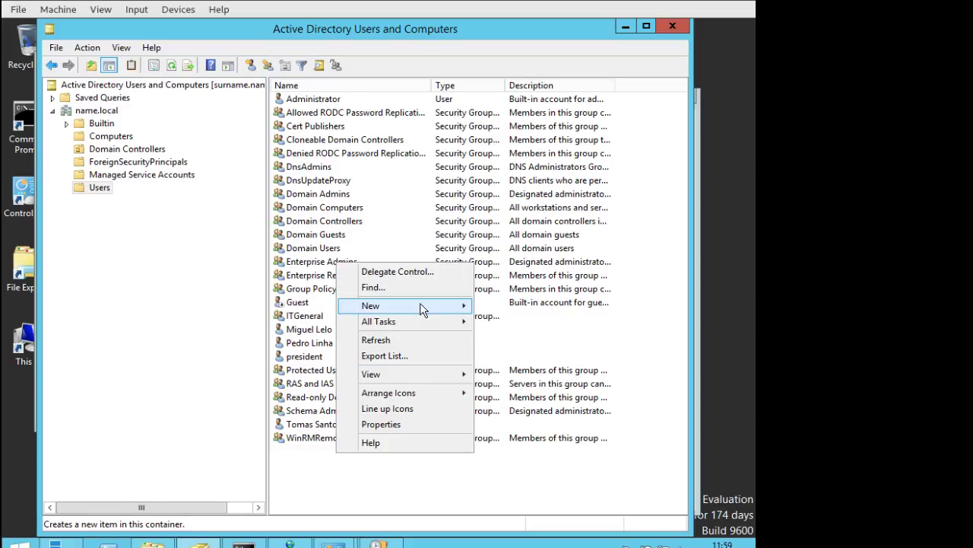
mouse_move(423, 308)
left_click(506, 337)
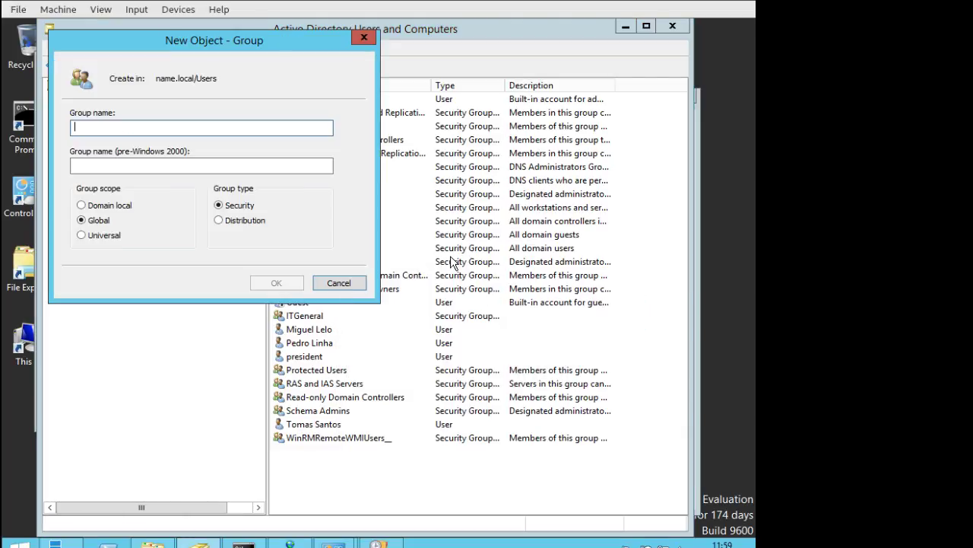
type("IT")
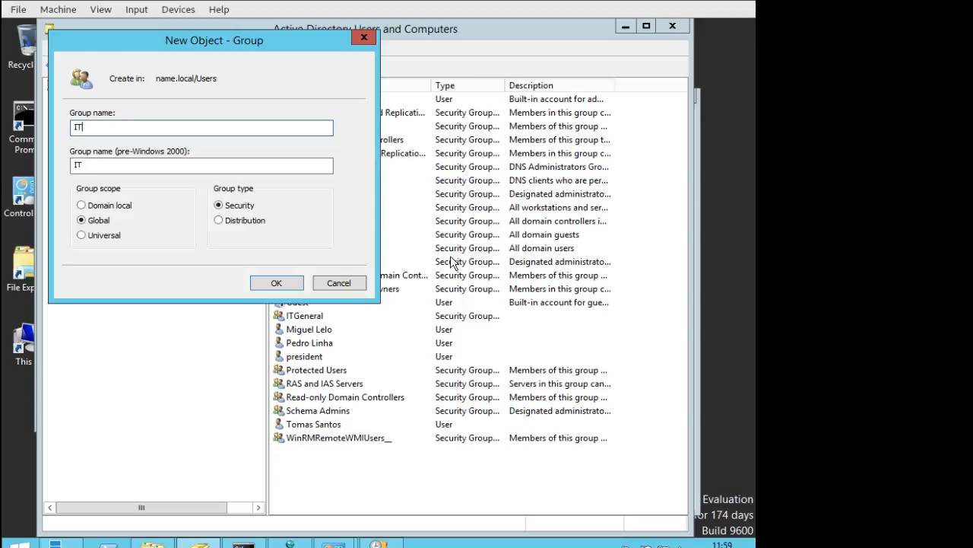
type("Poland")
key("Return")
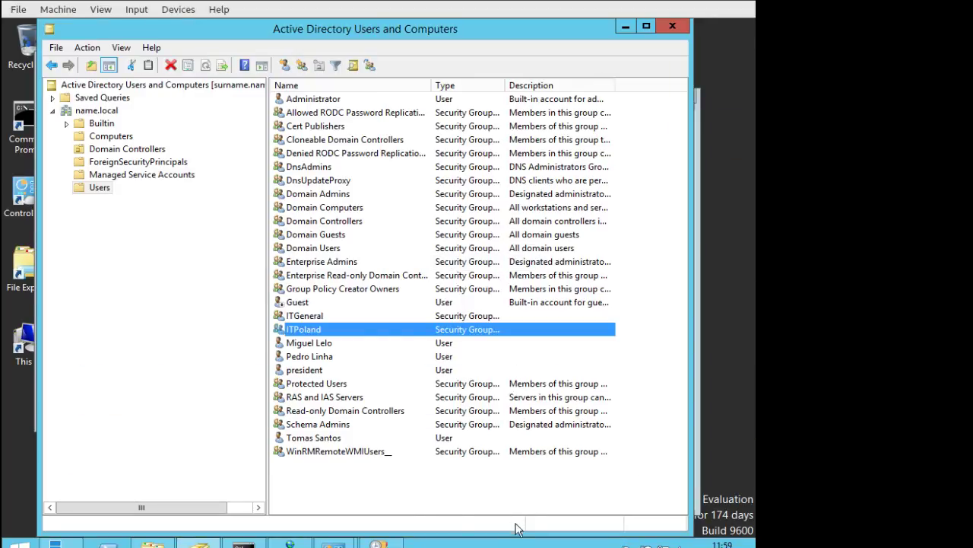
Step: Create the ITPortugal and ITUK global security groups in Users
right_click(387, 484)
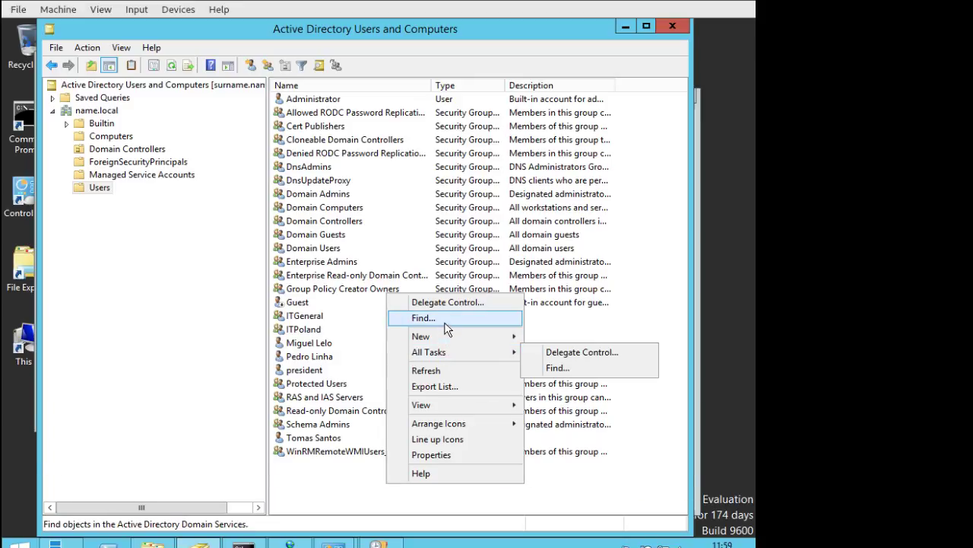
mouse_move(446, 336)
left_click(558, 368)
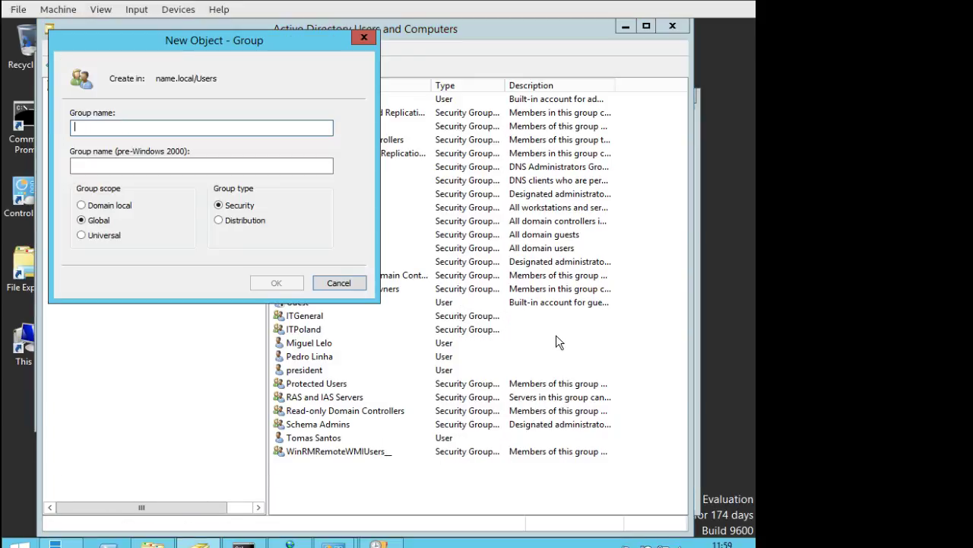
type("ITPo")
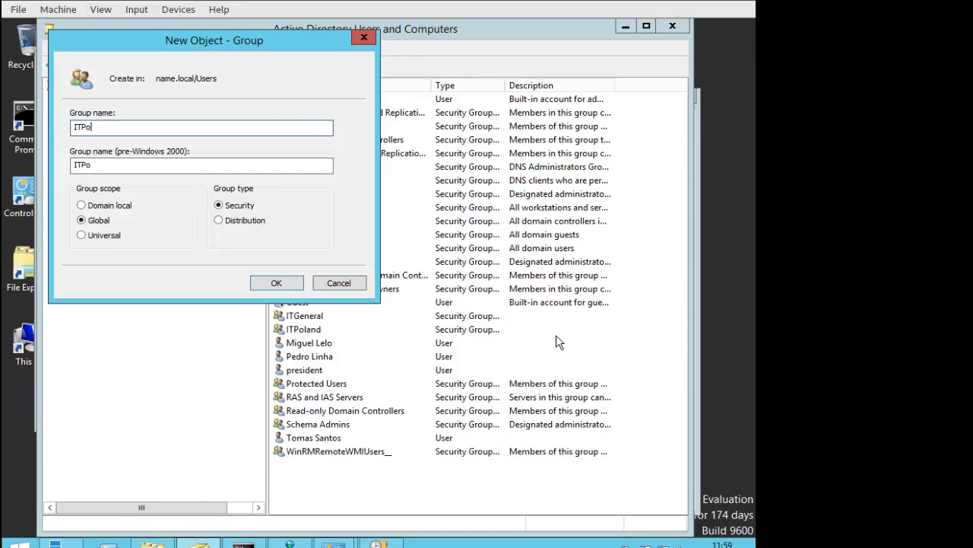
type("rtugal")
key("Return")
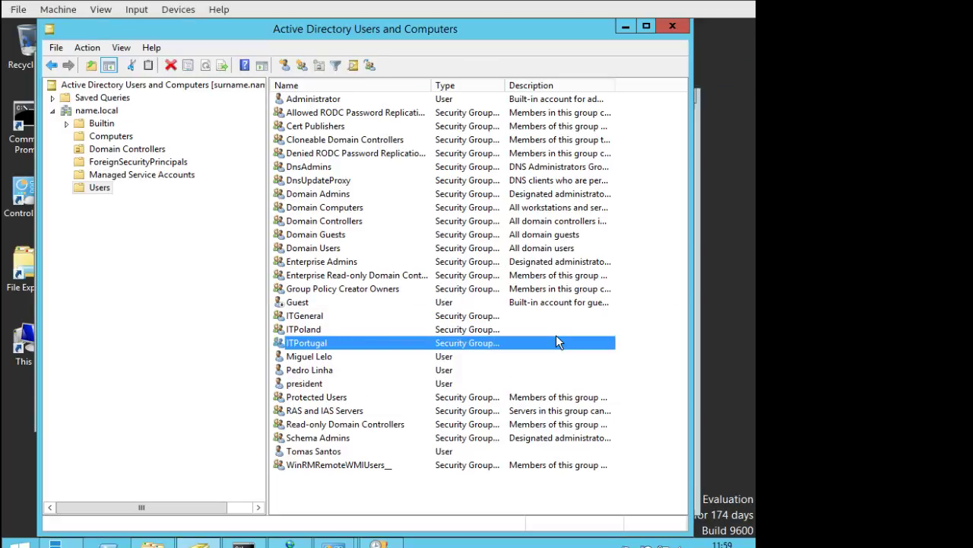
right_click(330, 493)
mouse_move(442, 343)
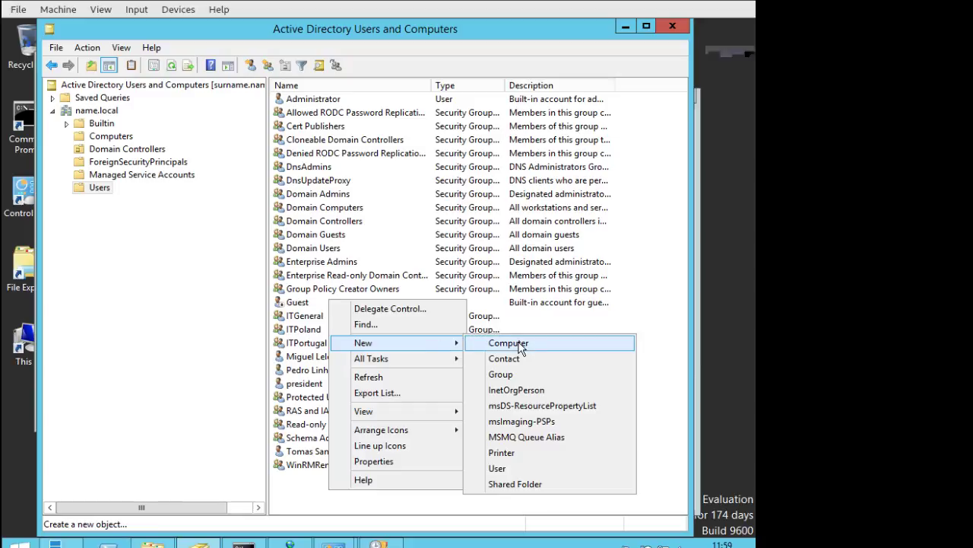
left_click(519, 376)
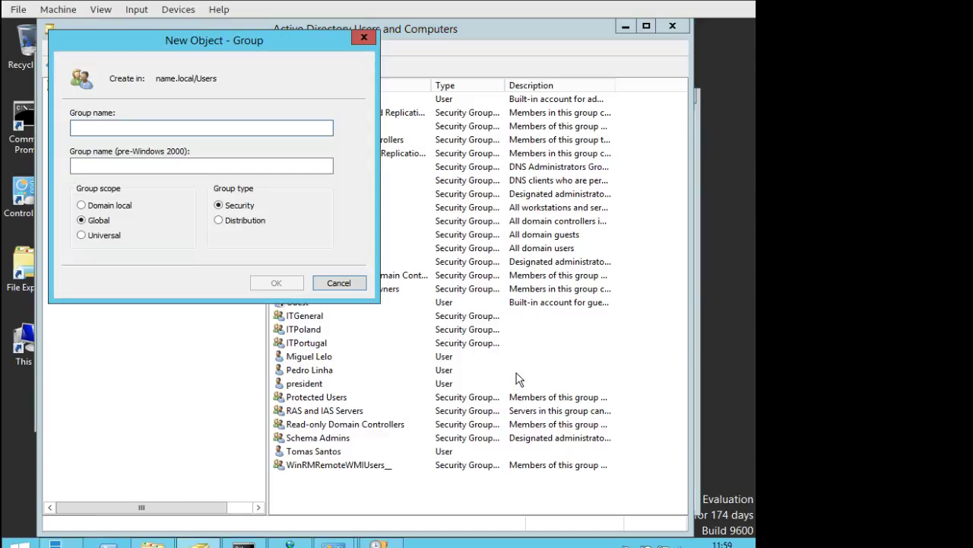
type("ITUK")
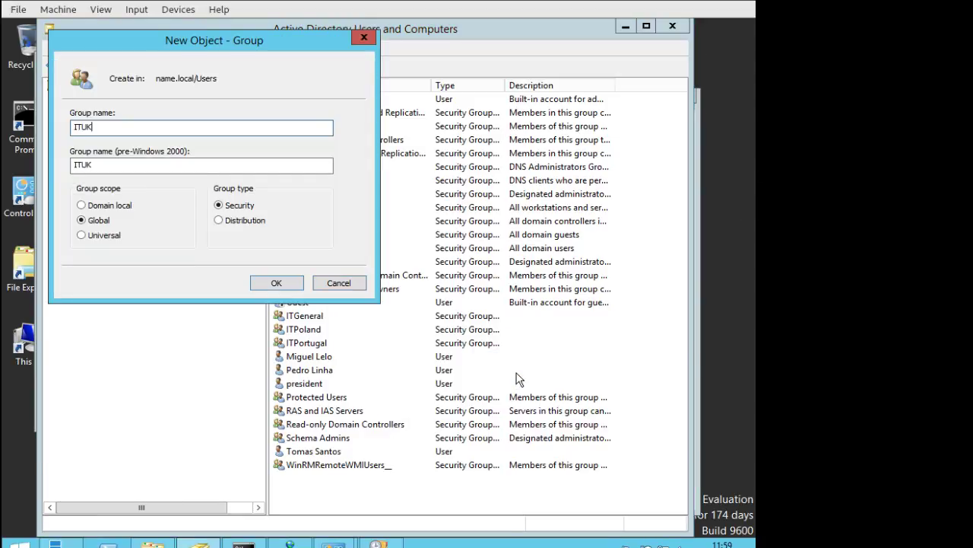
key("Return")
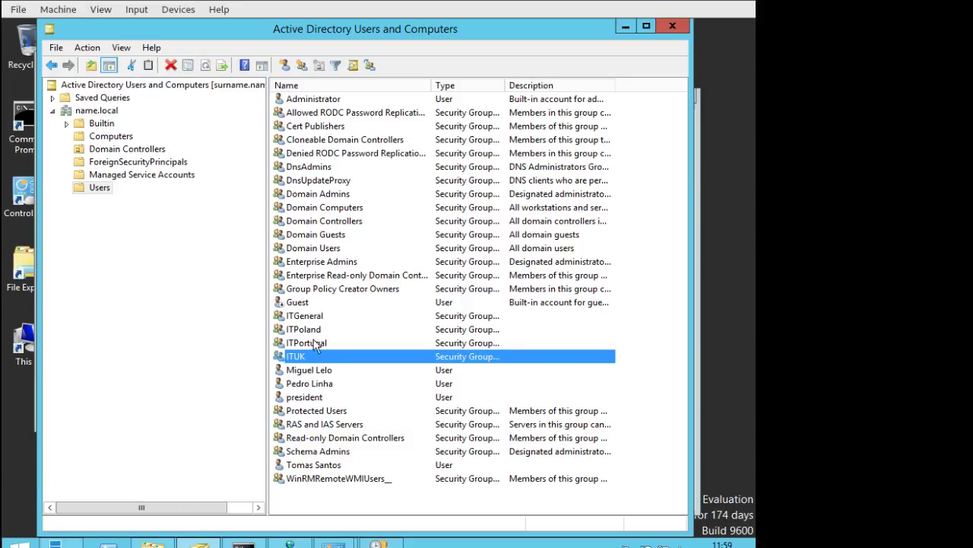
left_click(320, 387)
Step: Add the first user account to the ITPortugal group
right_click(320, 386)
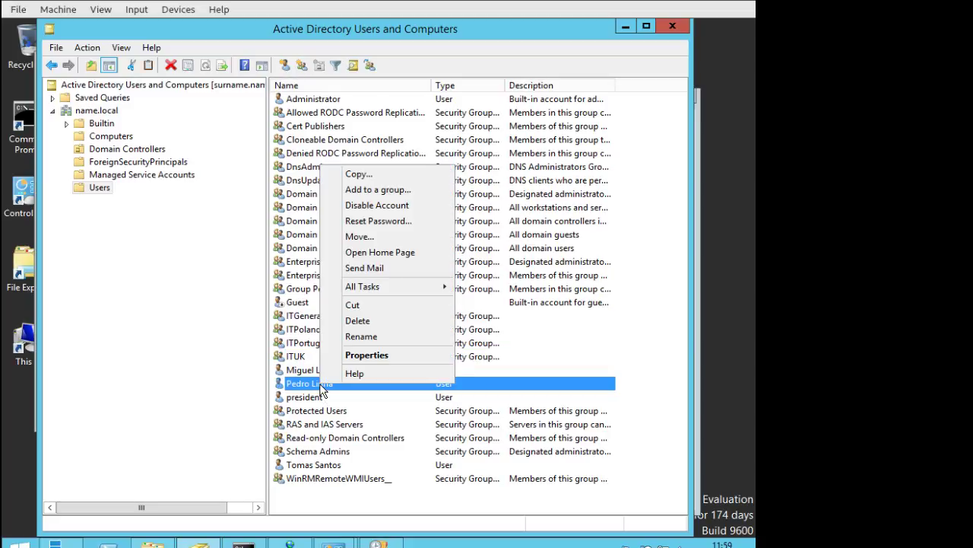
left_click(379, 190)
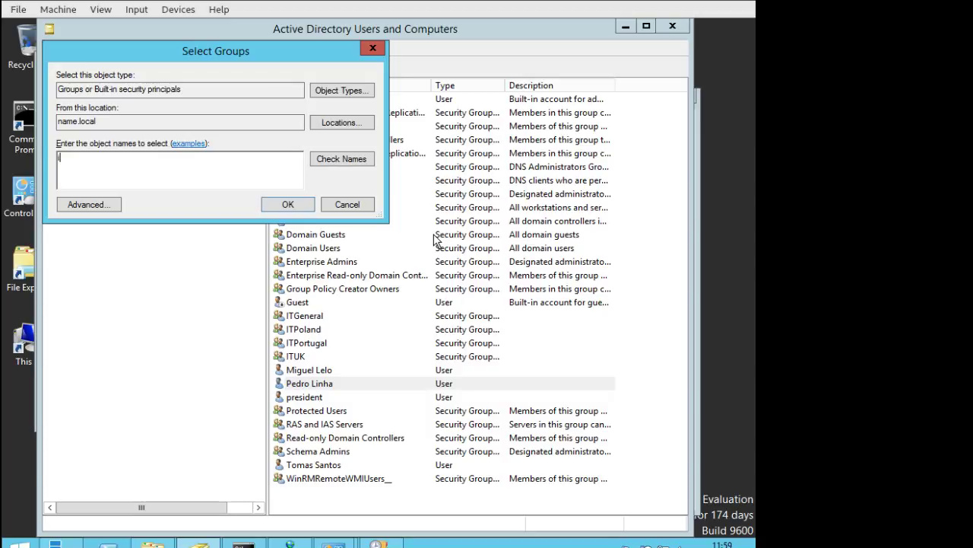
type("itpor")
key("Return")
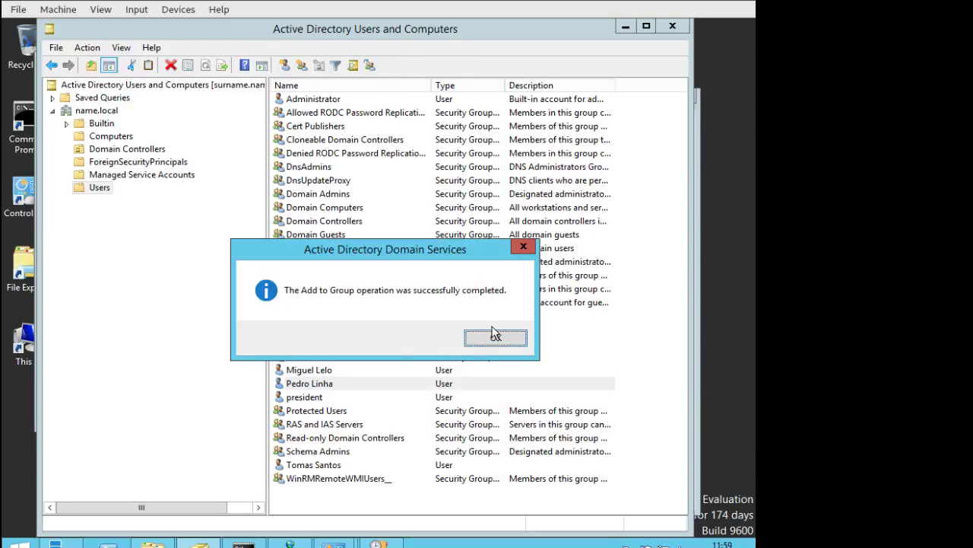
left_click(522, 338)
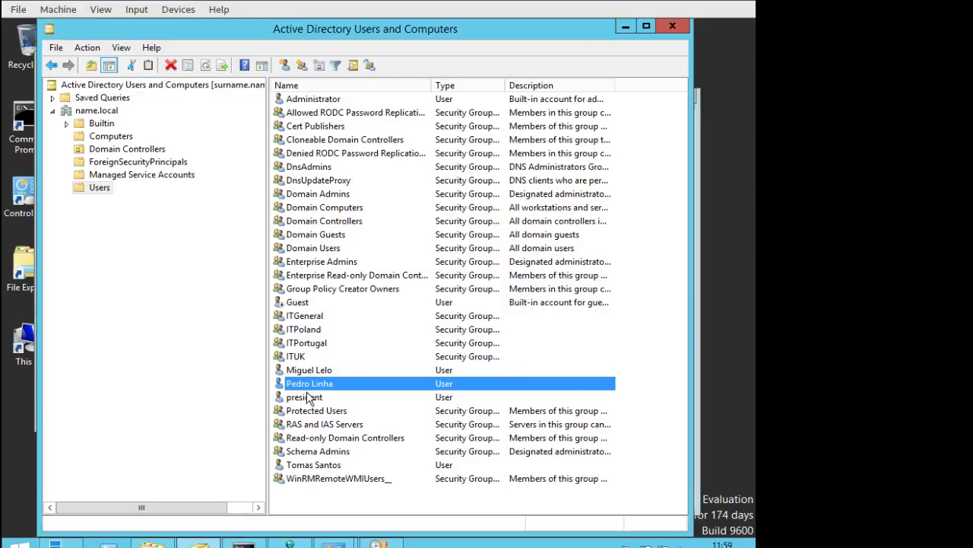
Step: Add a second user account to the ITPoland group
right_click(308, 467)
left_click(368, 267)
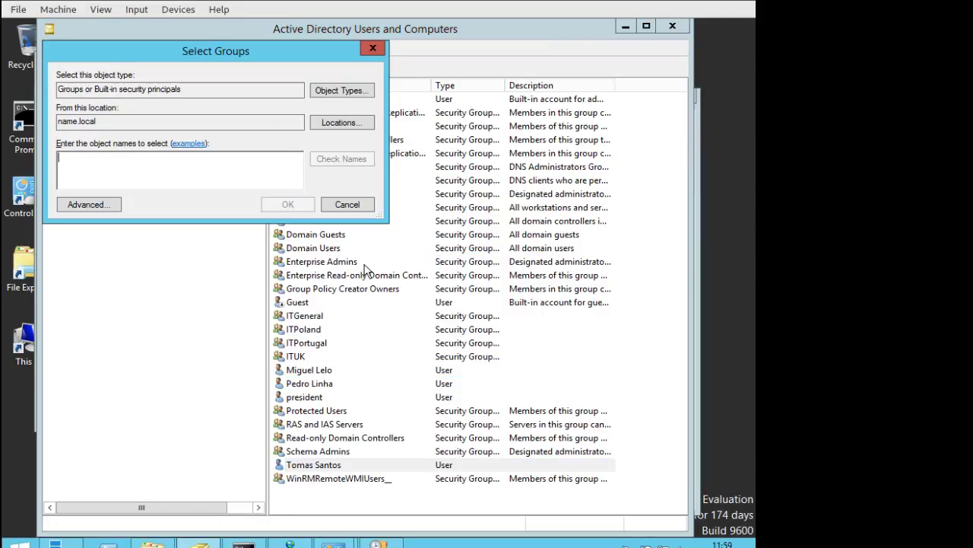
type("I")
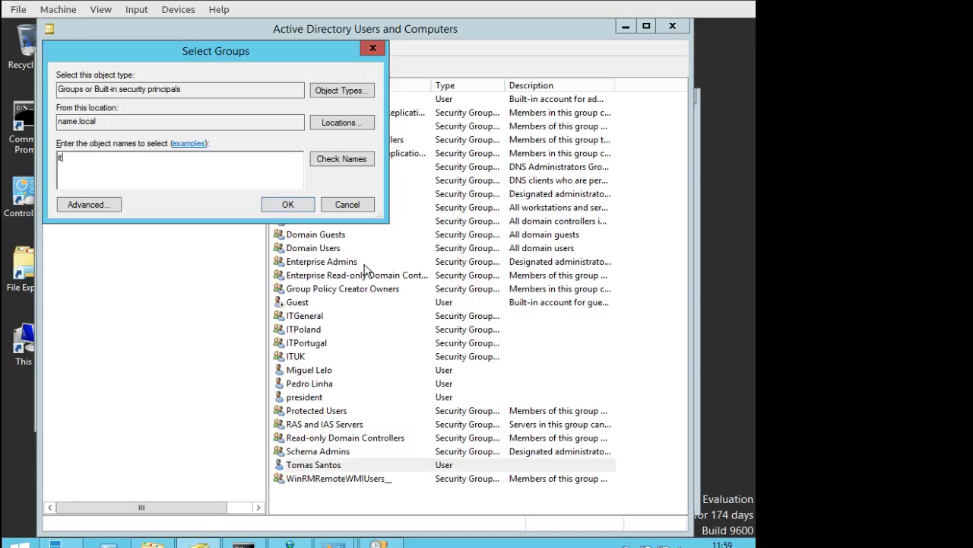
type("tpol")
key("Return")
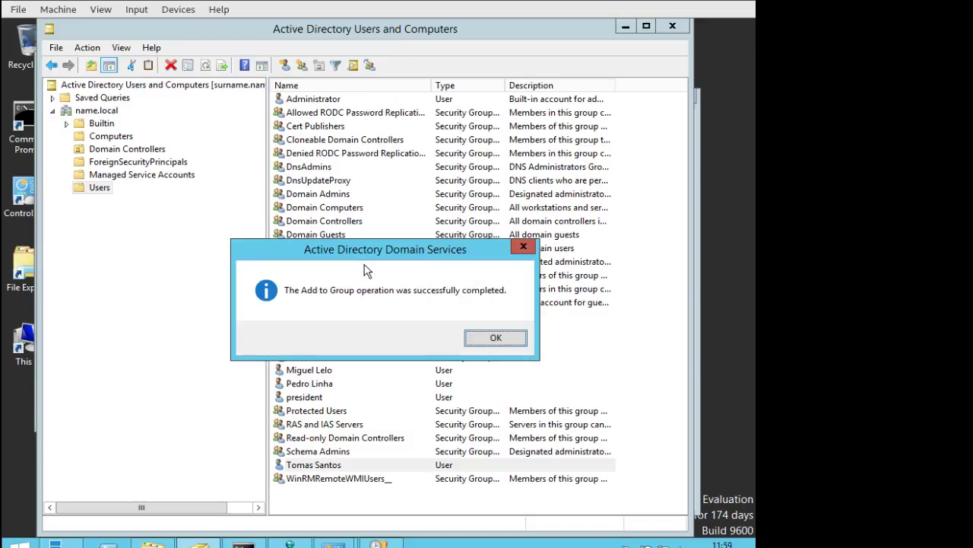
left_click(496, 340)
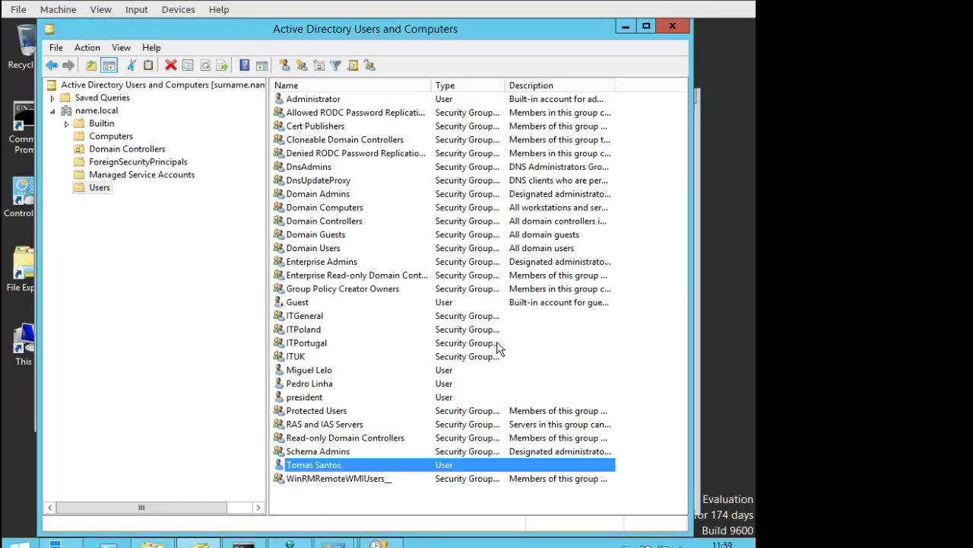
right_click(323, 463)
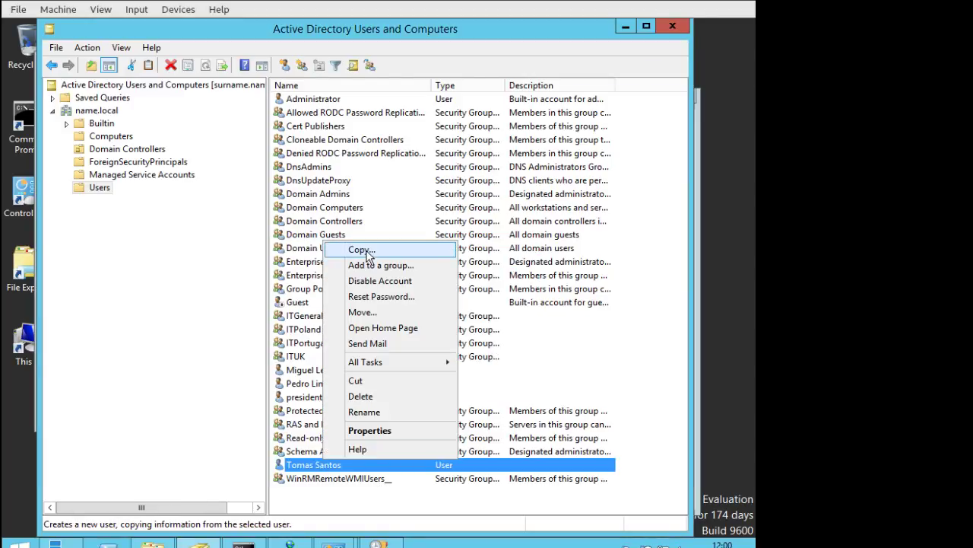
left_click(380, 430)
left_click(122, 112)
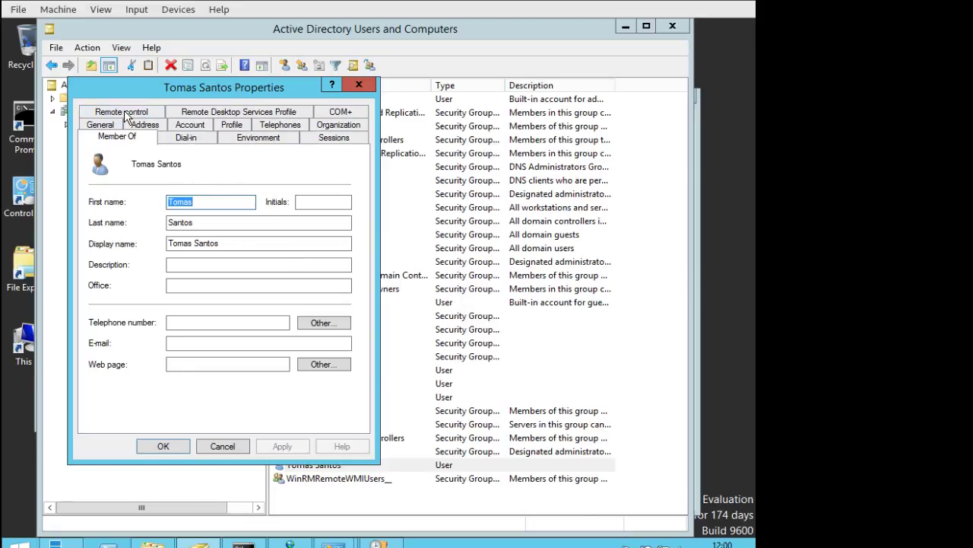
left_click(122, 197)
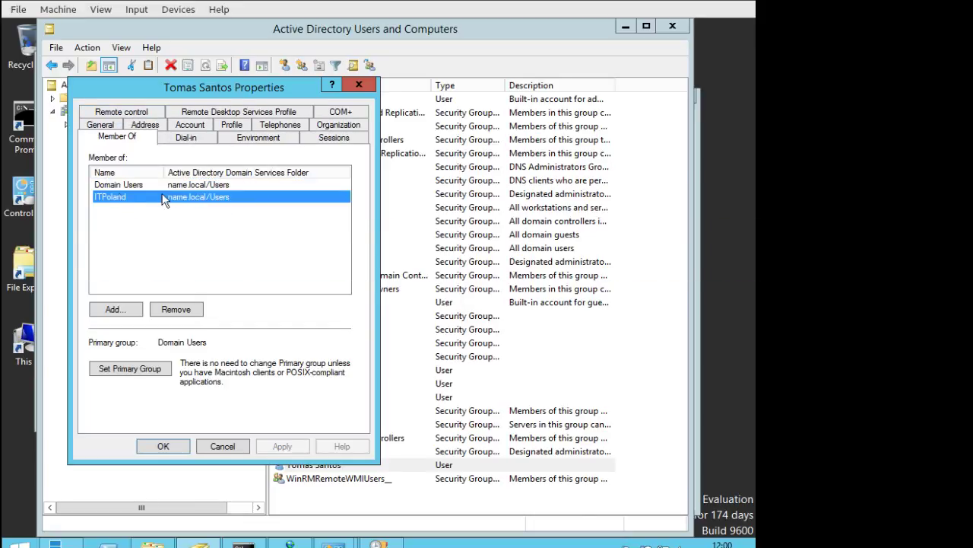
left_click(205, 449)
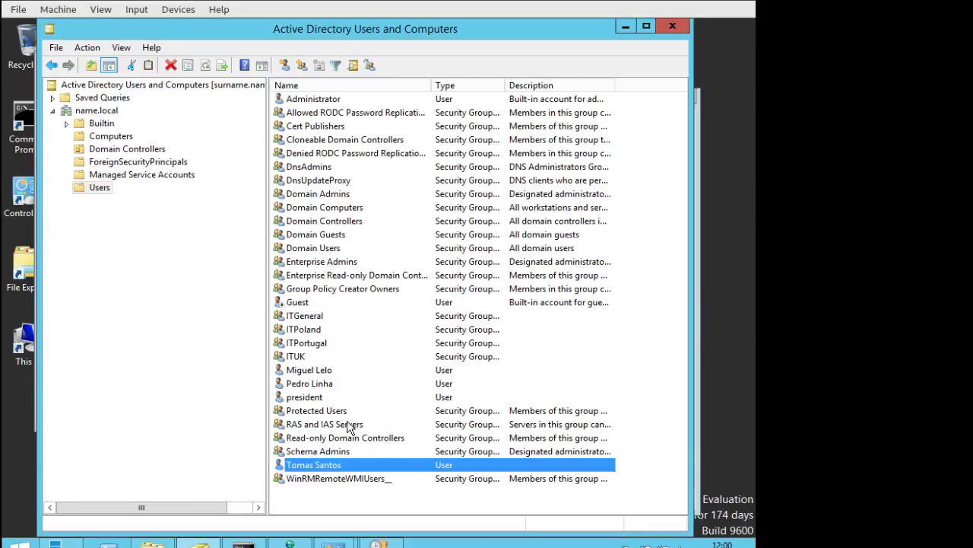
left_click(315, 331)
left_click(322, 344)
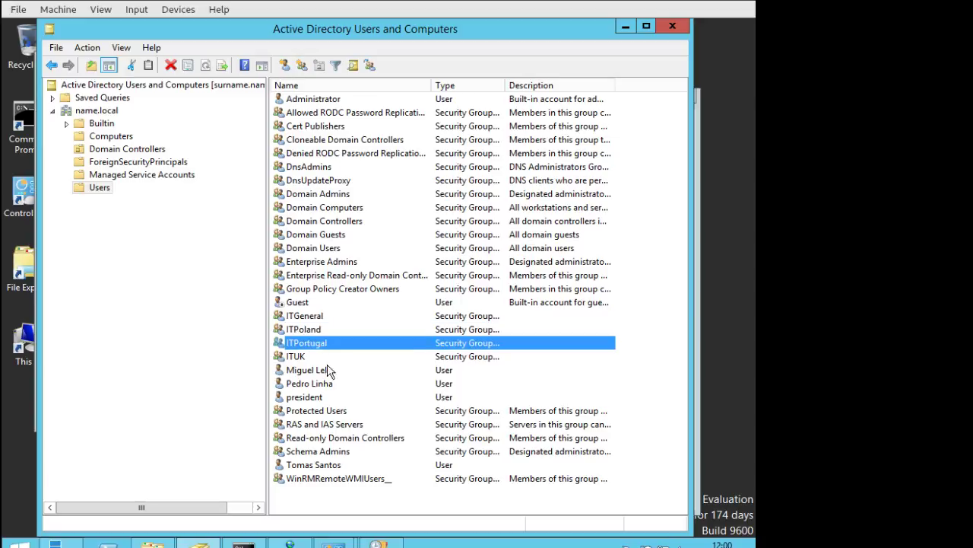
left_click(299, 356)
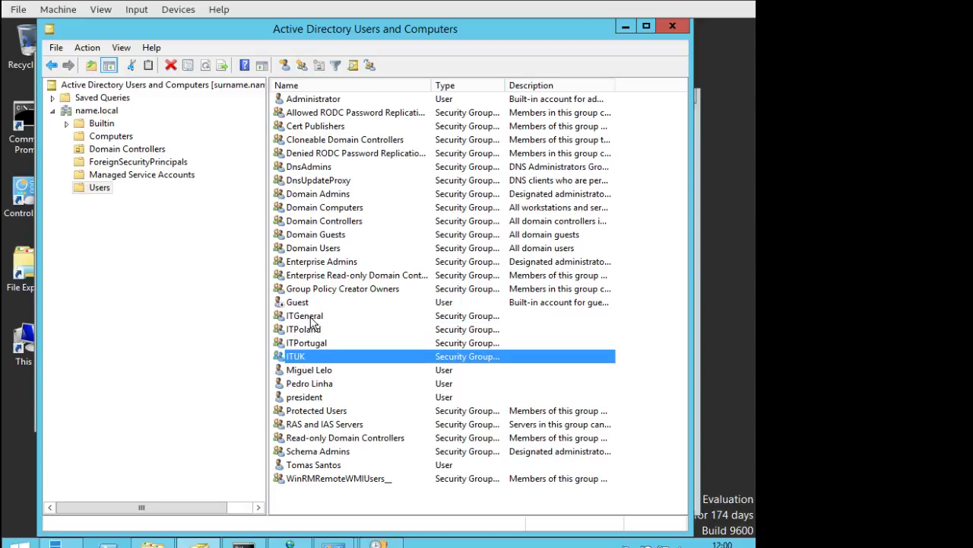
Step: Nest the ITPoland and ITPortugal groups into ITGeneral
right_click(316, 331)
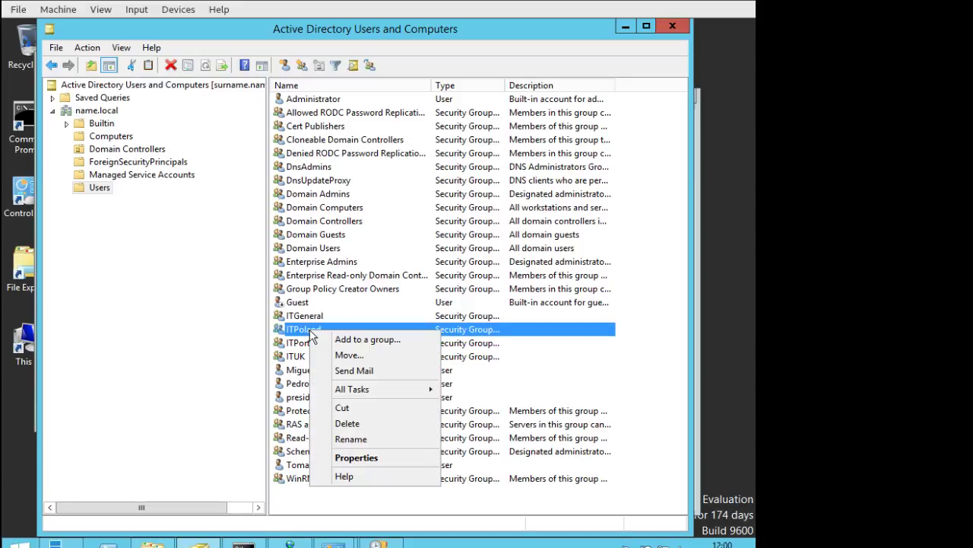
left_click(379, 340)
type("itg")
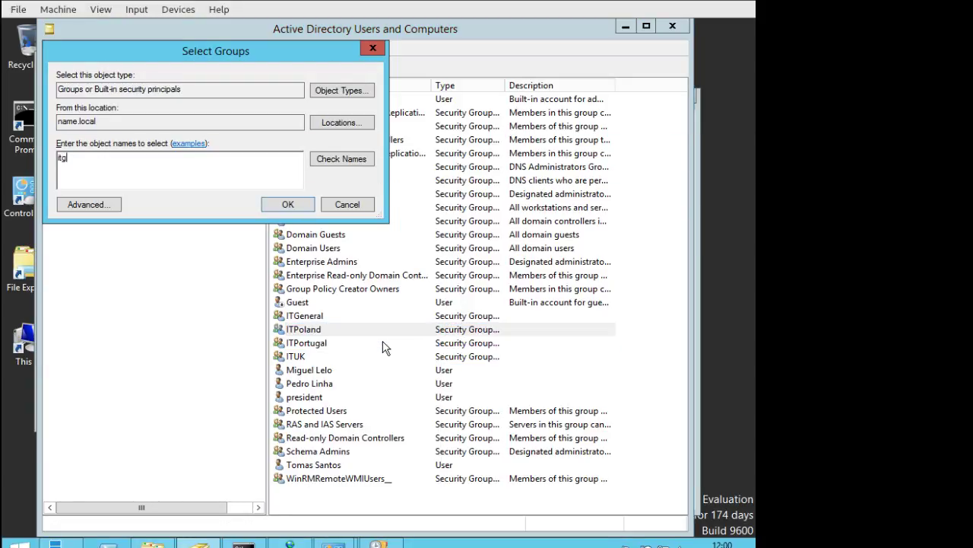
key("Return")
left_click(466, 342)
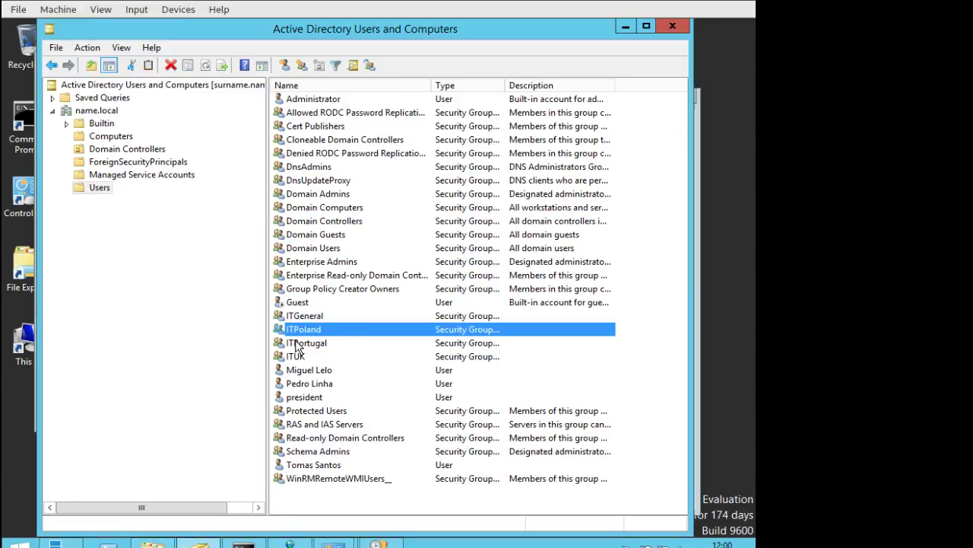
left_click(296, 343)
right_click(301, 344)
left_click(347, 351)
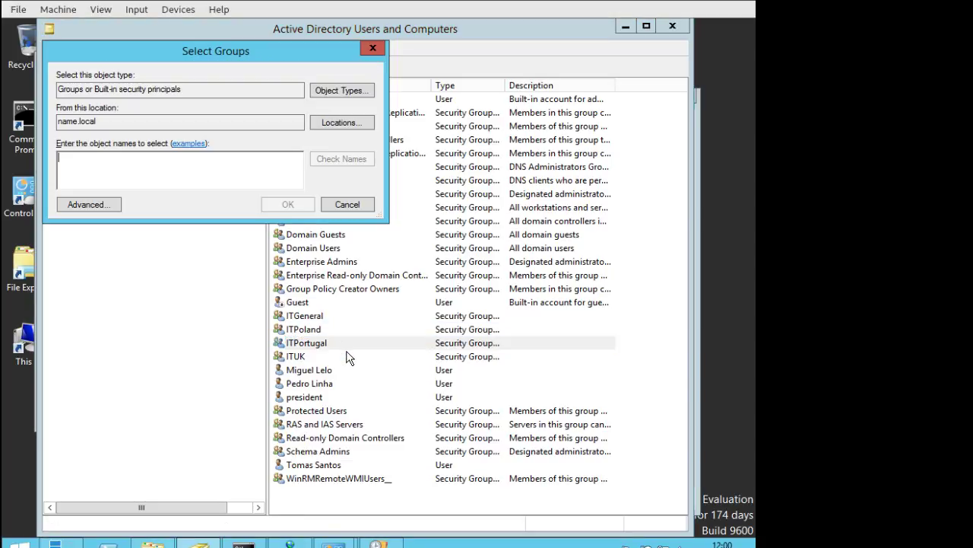
type("itg")
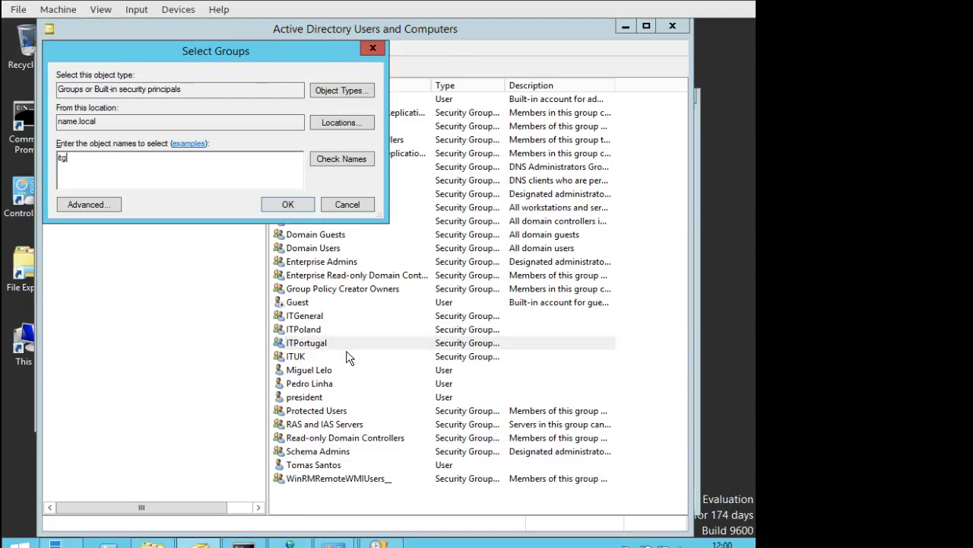
key("Return")
left_click(522, 343)
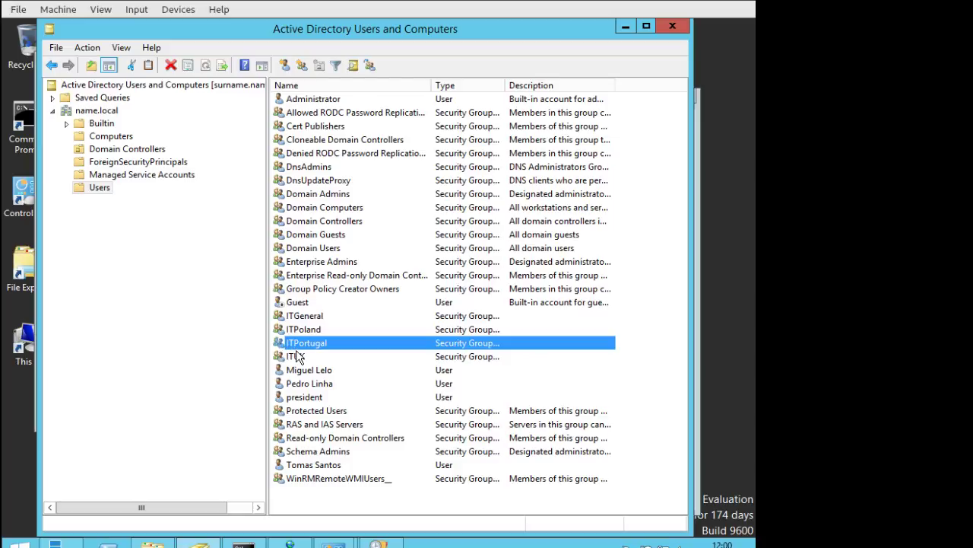
Step: Nest the ITUK group into ITGeneral as well
left_click(295, 357)
right_click(298, 357)
left_click(358, 362)
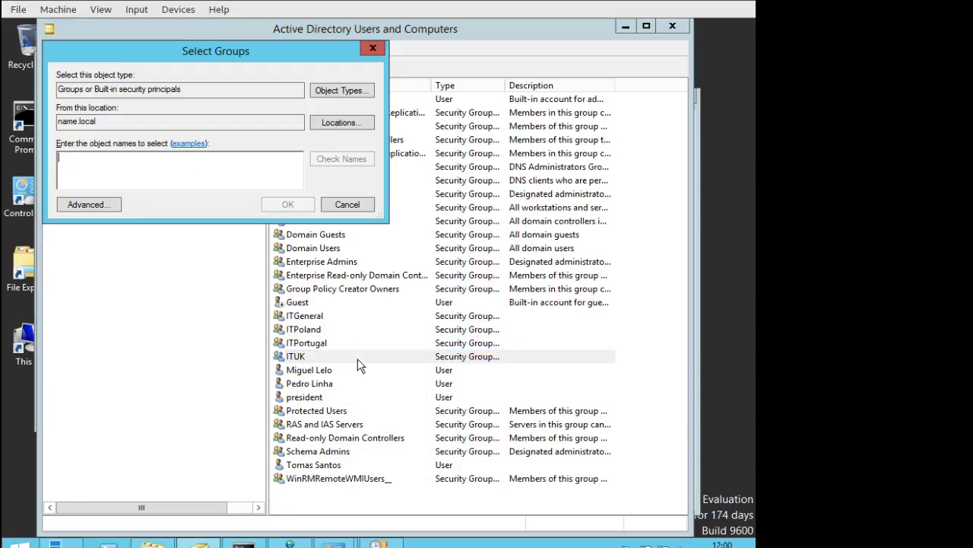
type("itg")
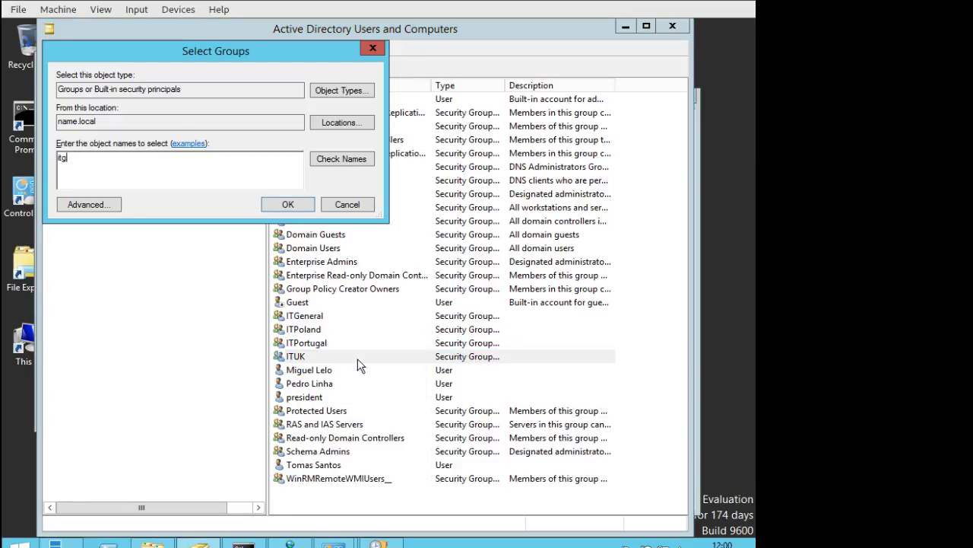
key("Return")
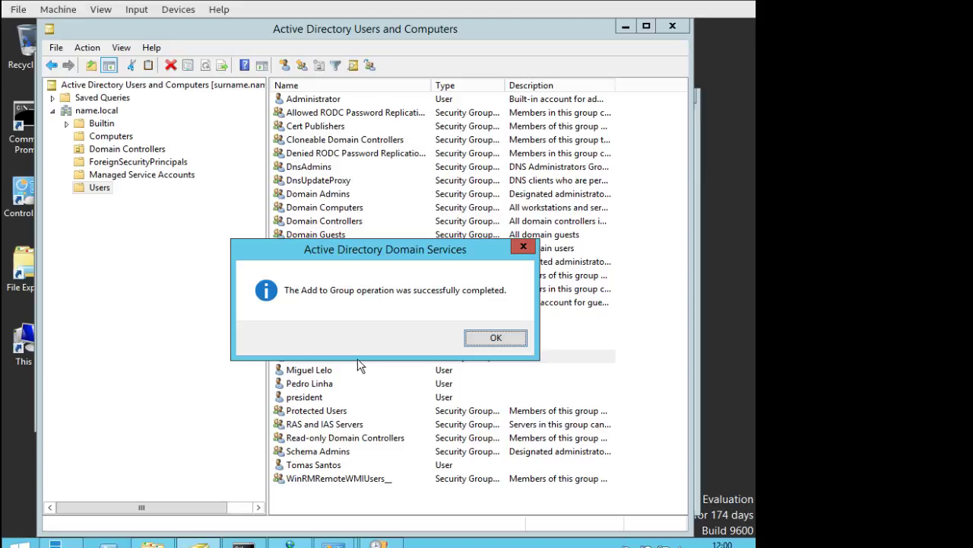
left_click(516, 343)
right_click(326, 323)
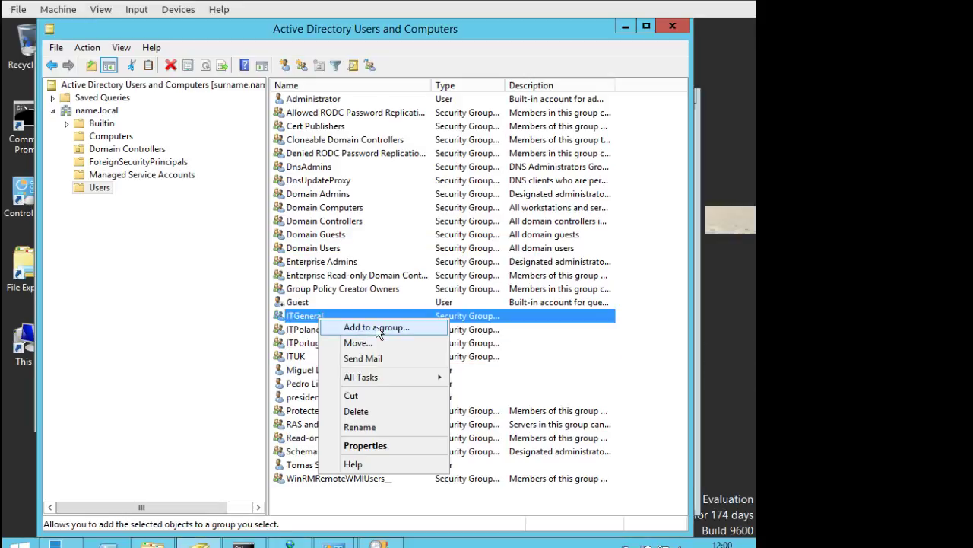
left_click(380, 447)
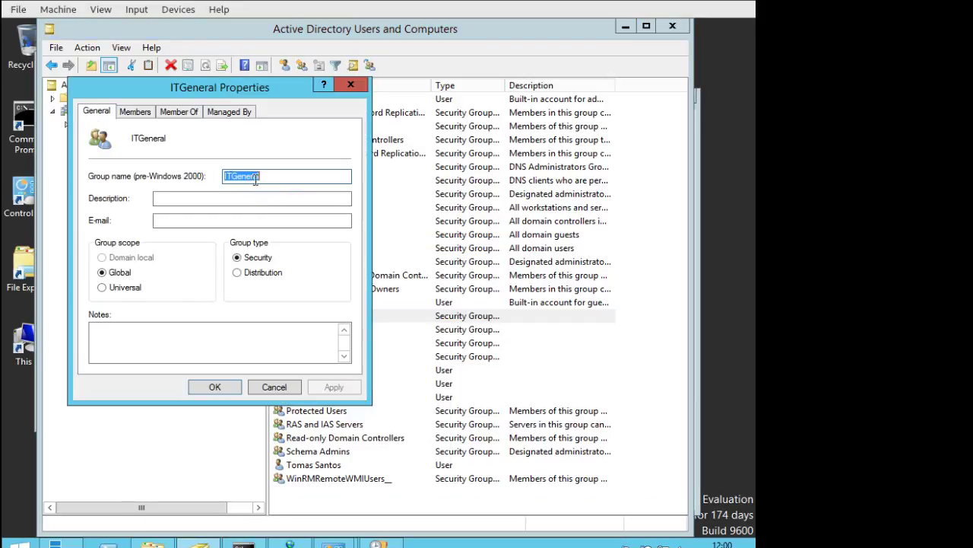
left_click(140, 114)
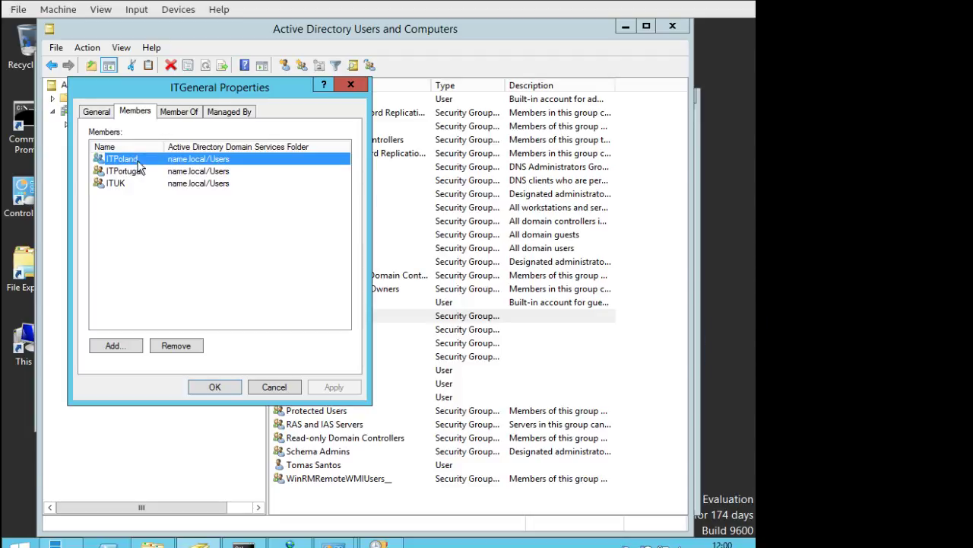
left_click(228, 384)
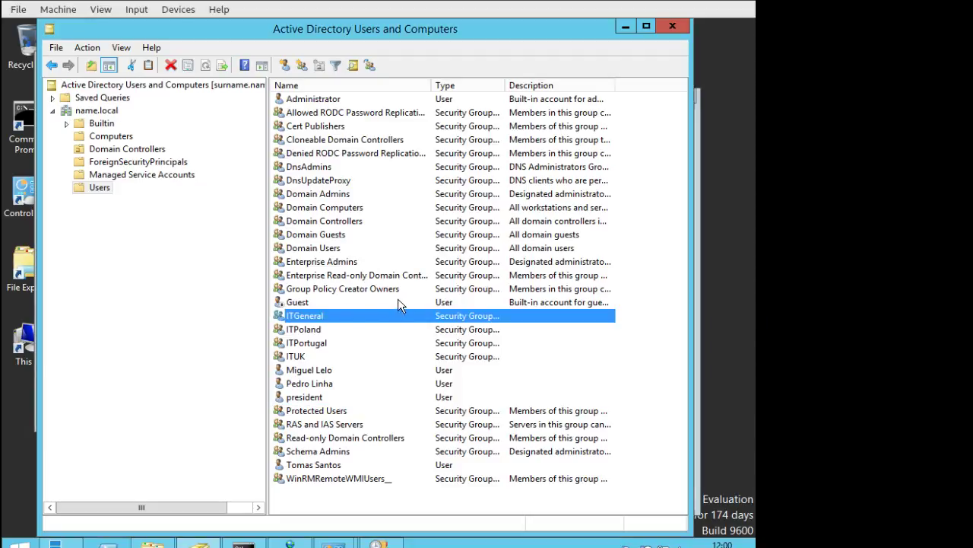
Step: Rename the IT folder in shares to ITWorld
left_click(625, 26)
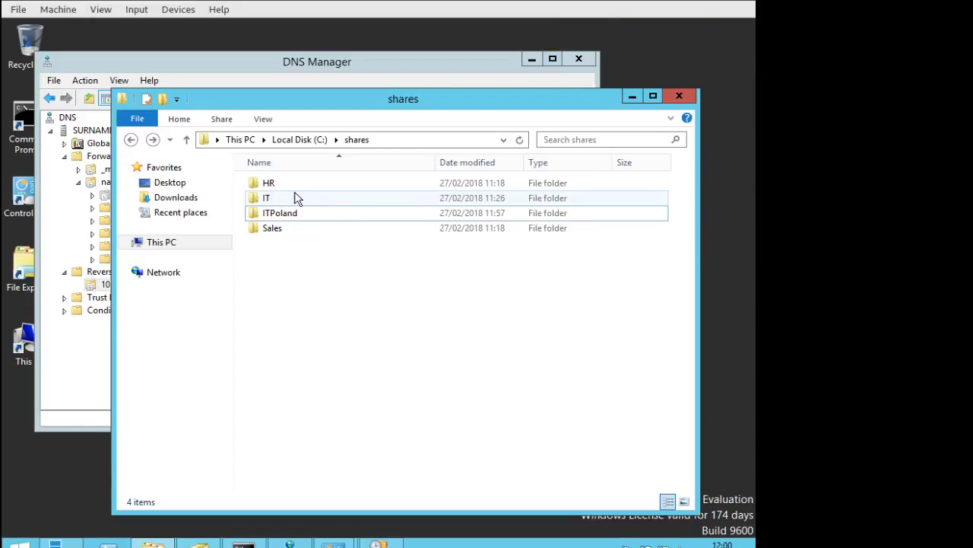
left_click(267, 200)
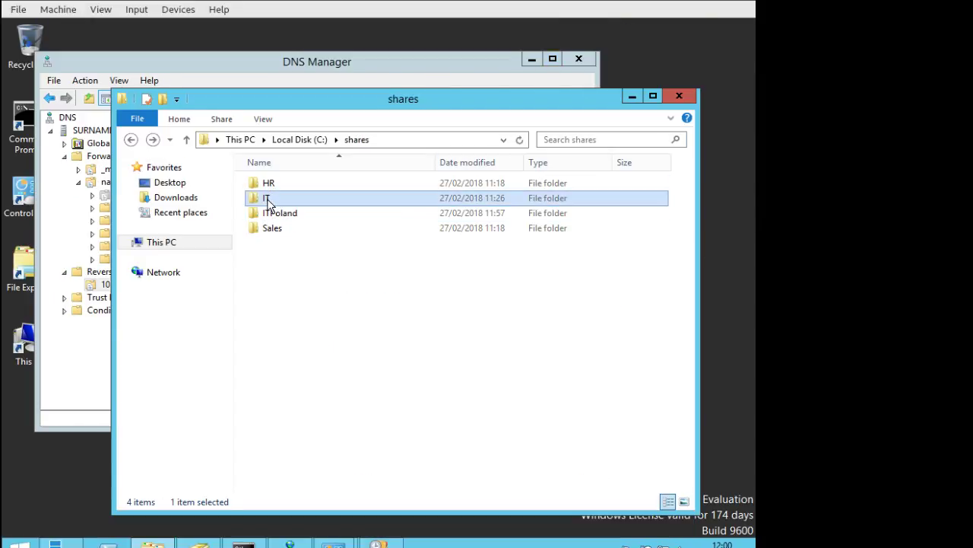
right_click(303, 199)
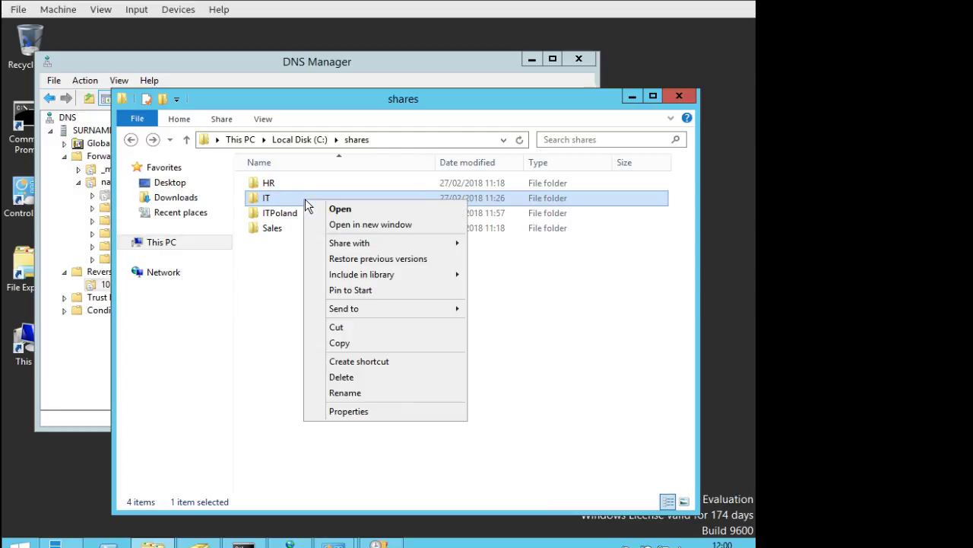
left_click(275, 194)
left_click(283, 197)
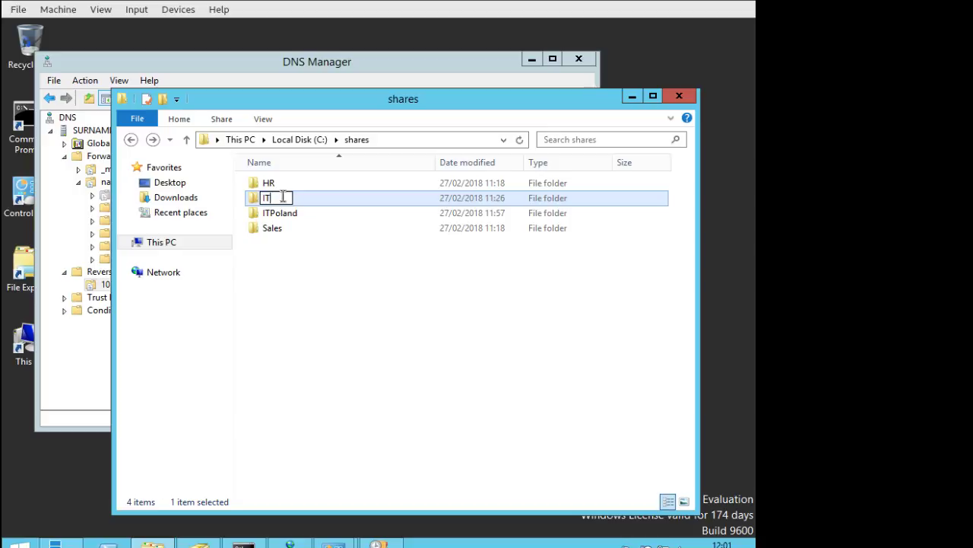
type("World")
key("Return")
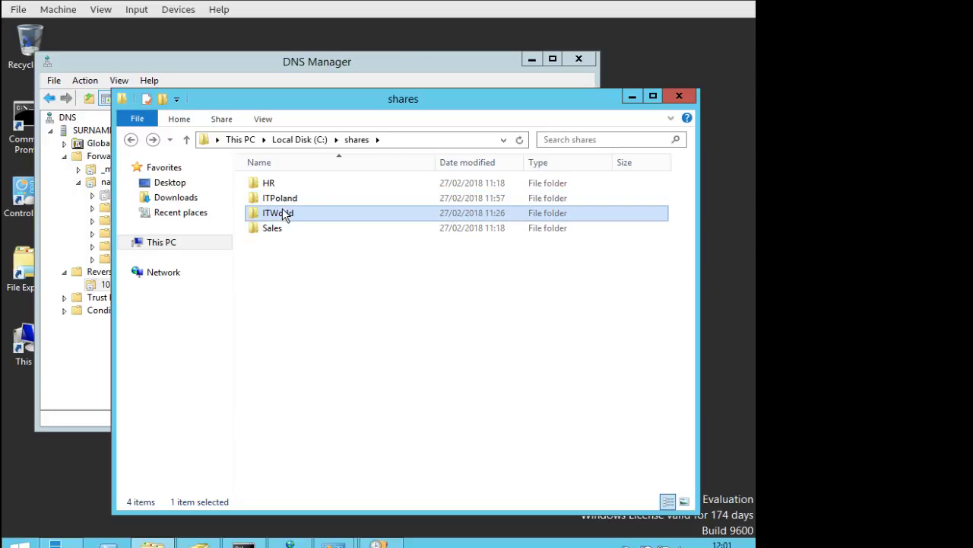
Step: Share ITWorld with the ITGeneral group at Read/Write permission
right_click(283, 213)
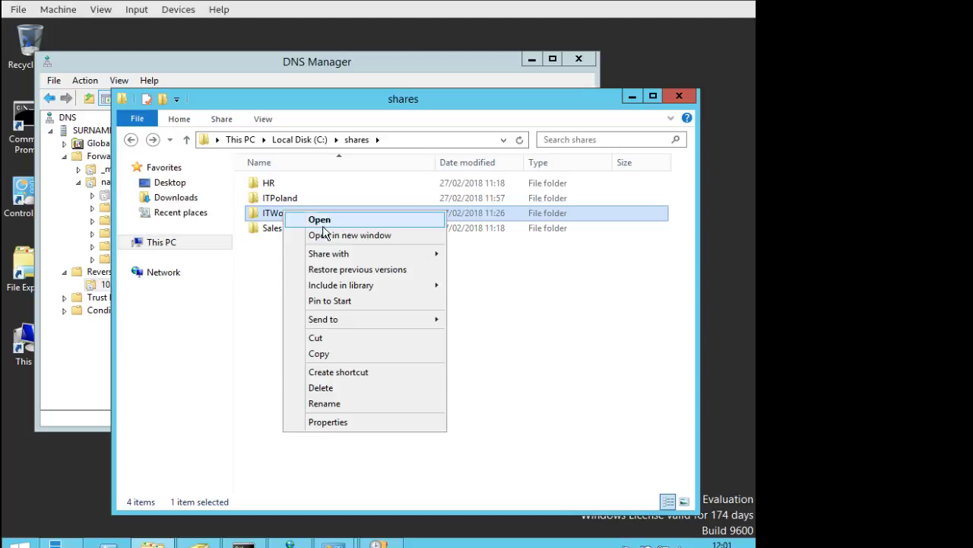
mouse_move(333, 254)
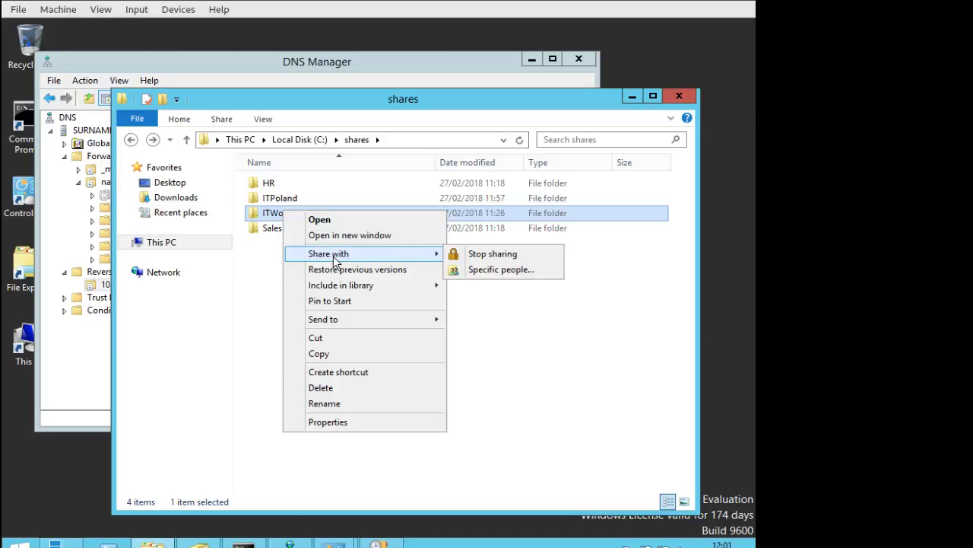
left_click(517, 270)
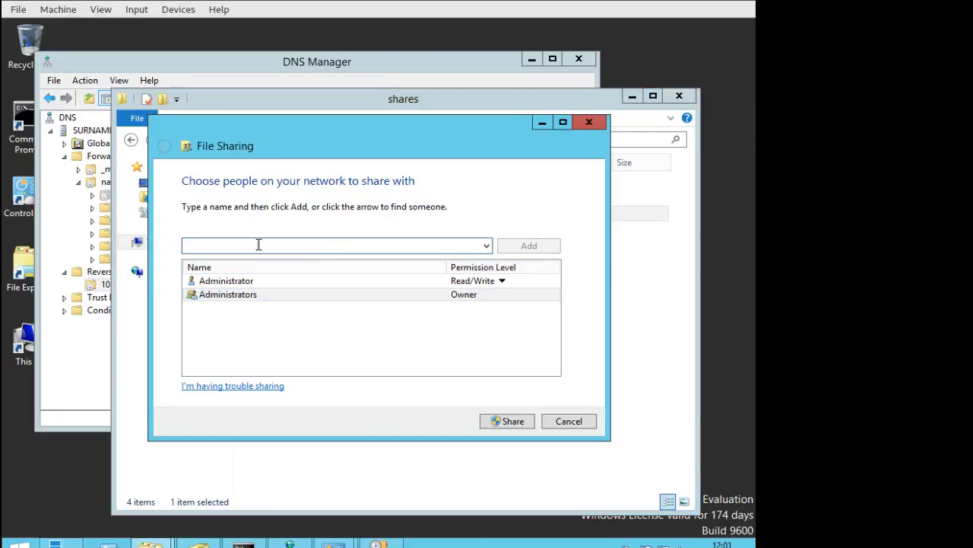
type("itge")
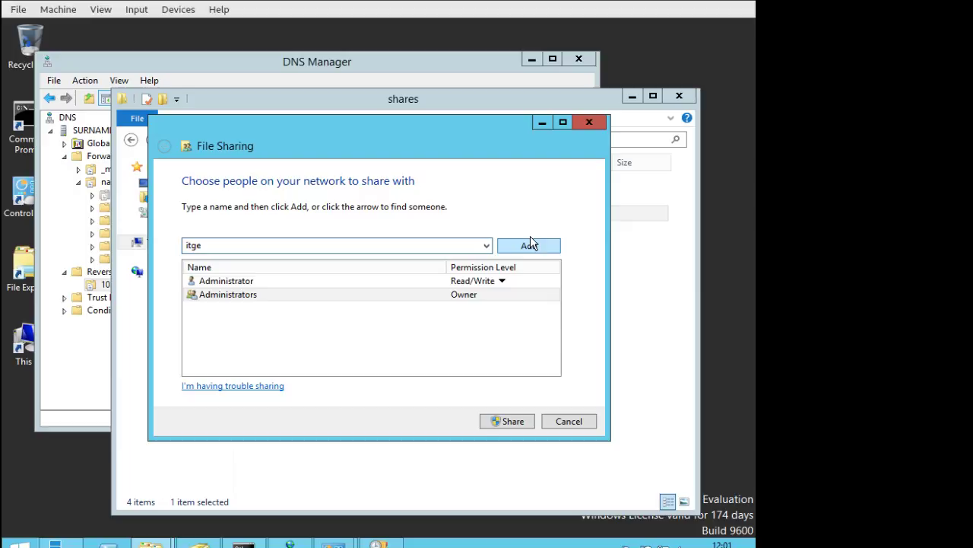
left_click(530, 244)
left_click(426, 297)
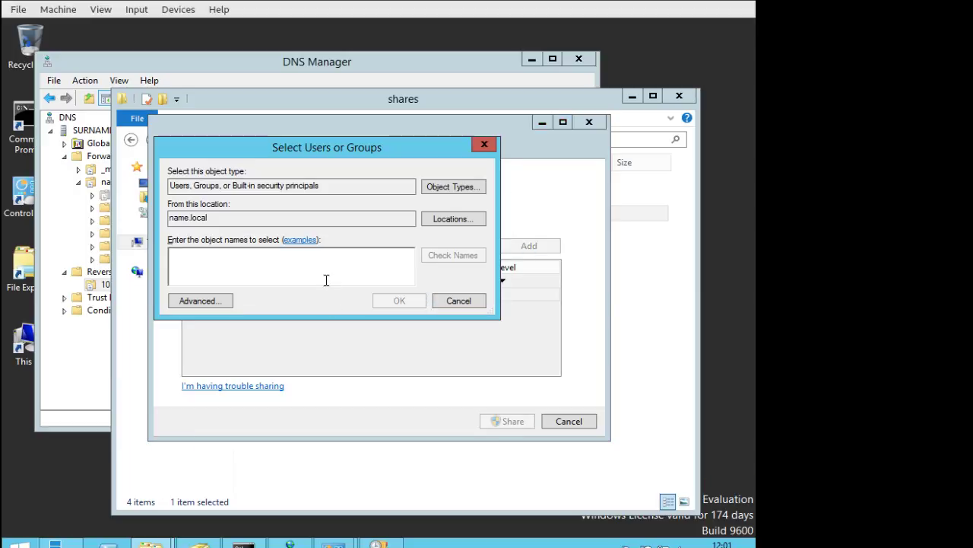
type("itg")
key("Return")
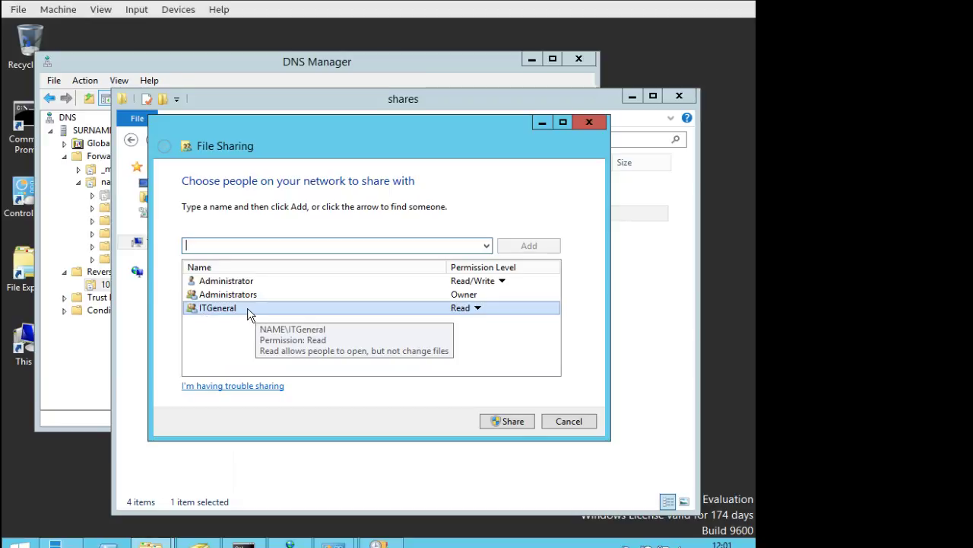
left_click(477, 307)
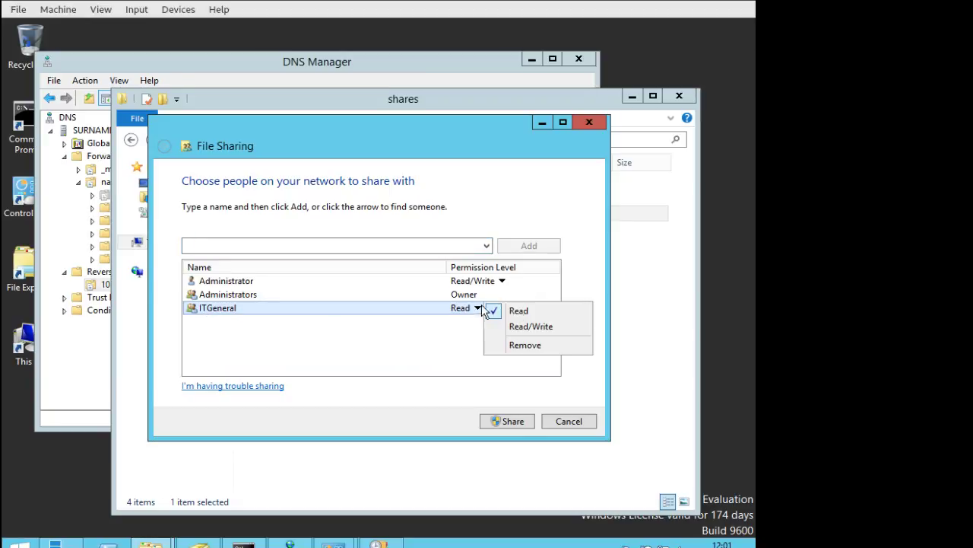
left_click(525, 327)
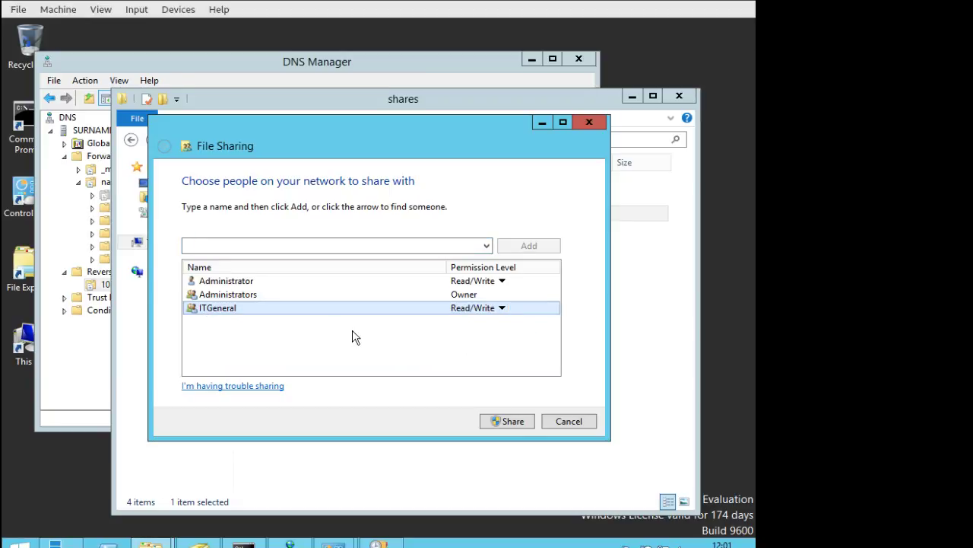
left_click(509, 422)
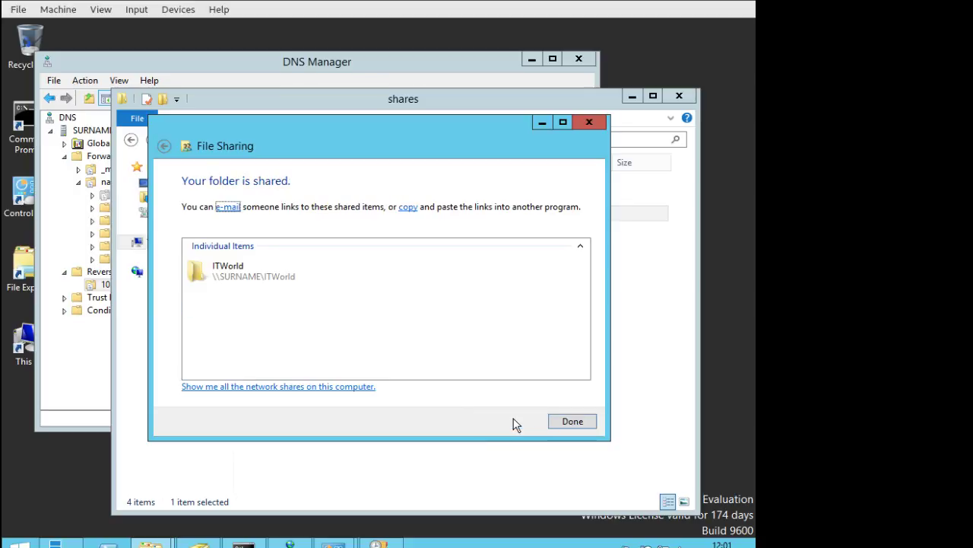
left_click(576, 422)
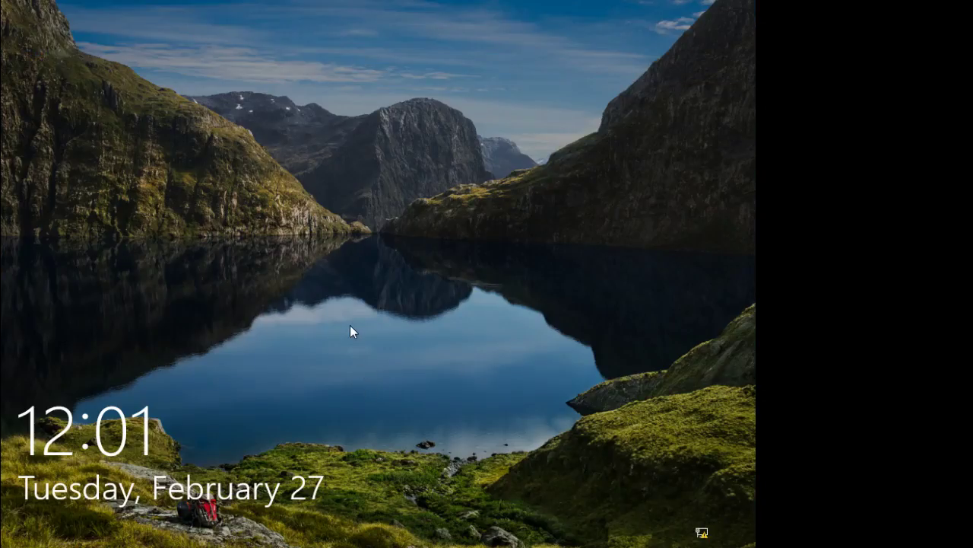
Step: Sign in to the Windows 10 client as the first domain user with their password
left_click(350, 325)
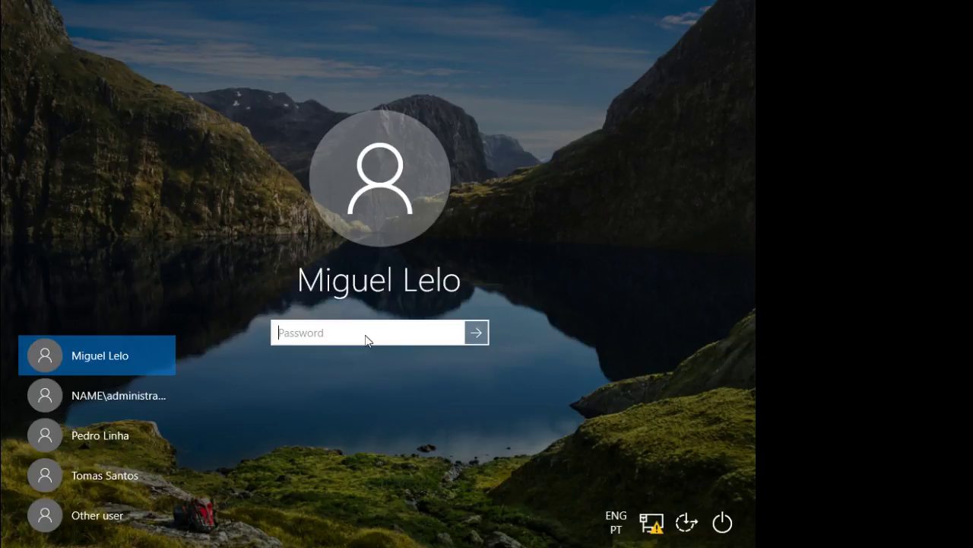
type("*********")
key("Return")
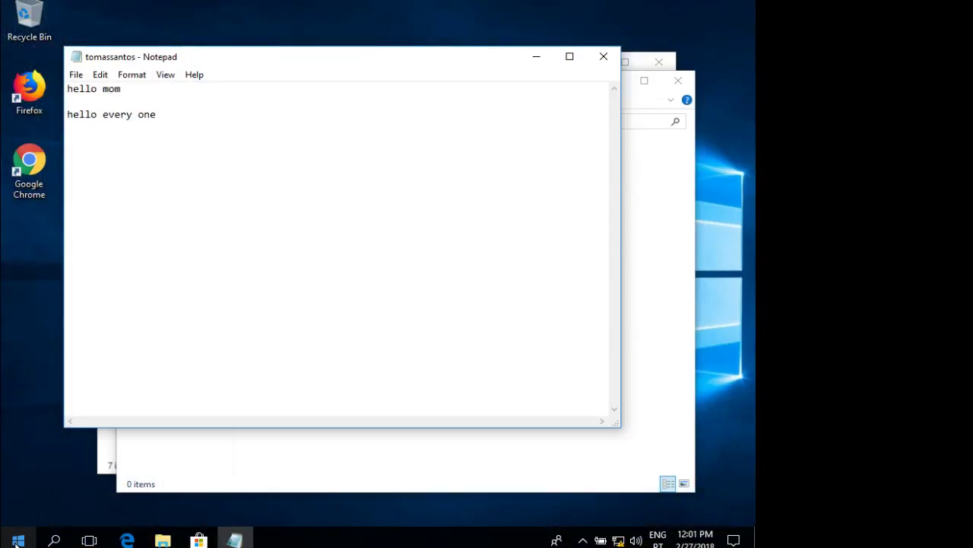
Step: Sign that user out, closing the open apps anyway
left_click(18, 540)
left_click(18, 441)
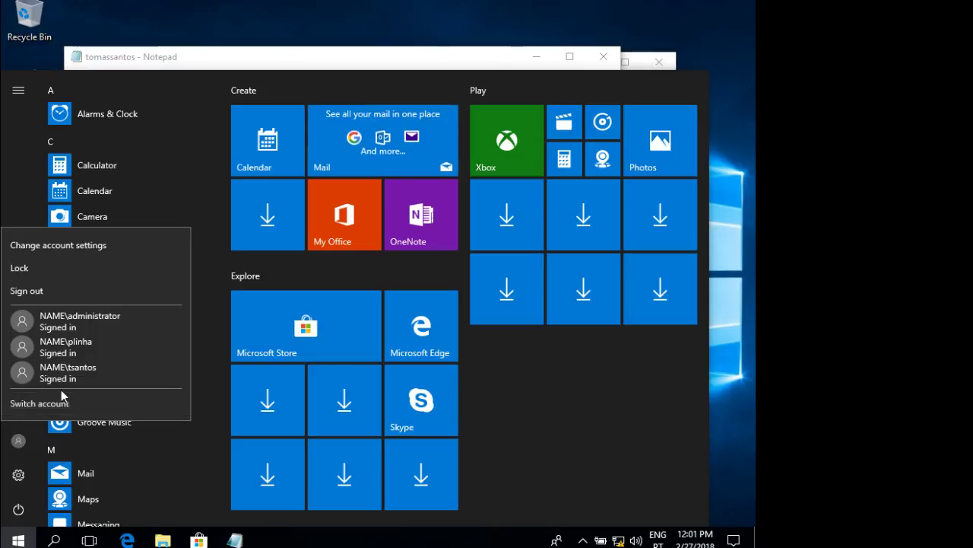
left_click(35, 289)
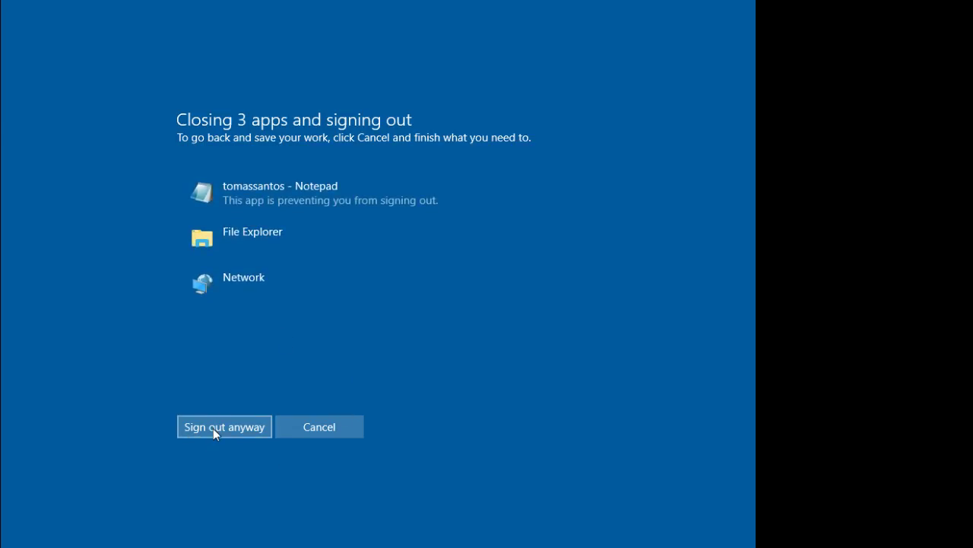
left_click(213, 428)
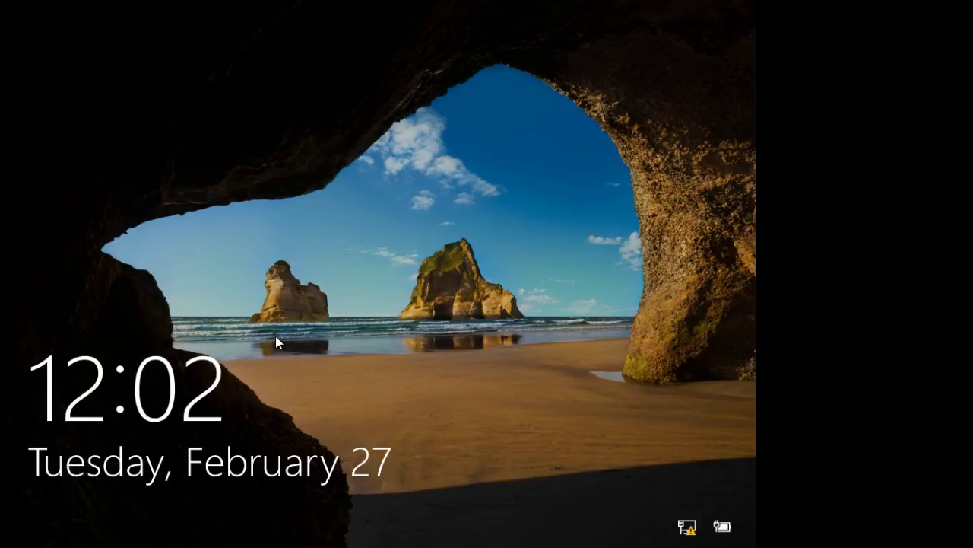
Step: Sign in as the second domain user, then sign that account out
left_click(320, 322)
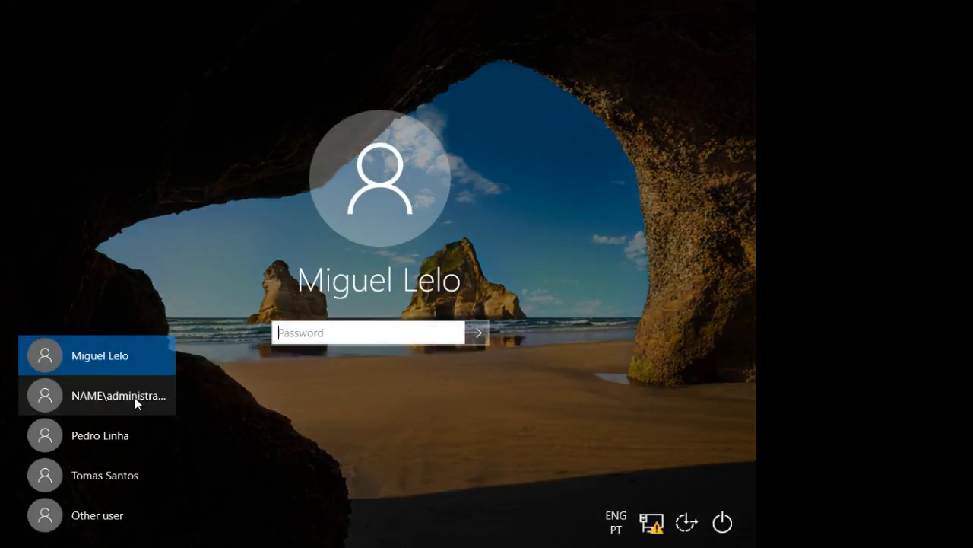
left_click(109, 438)
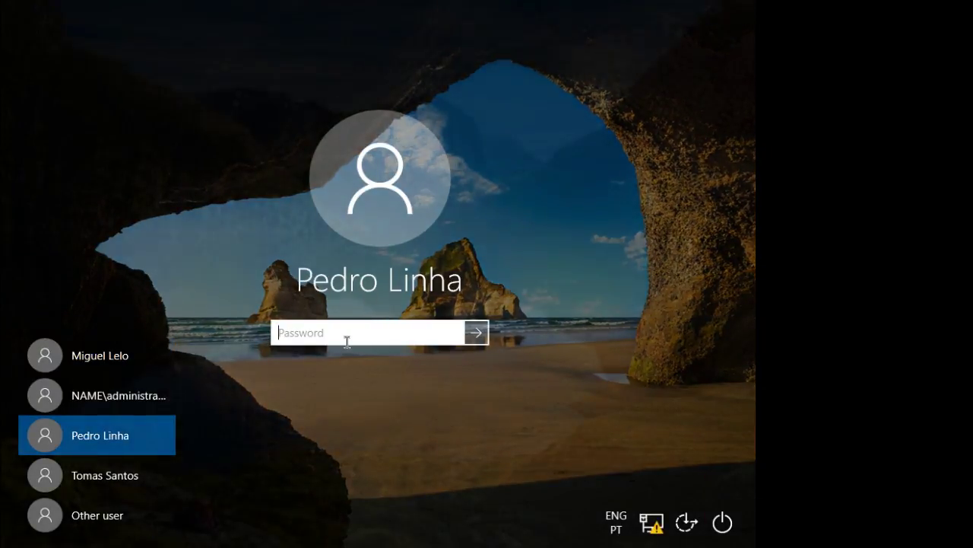
type("*******")
key("Return")
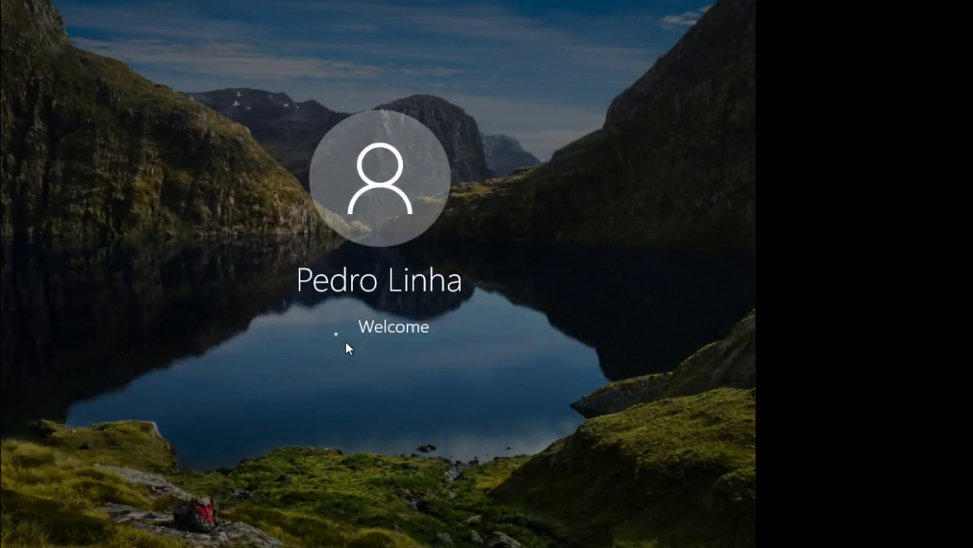
left_click(19, 539)
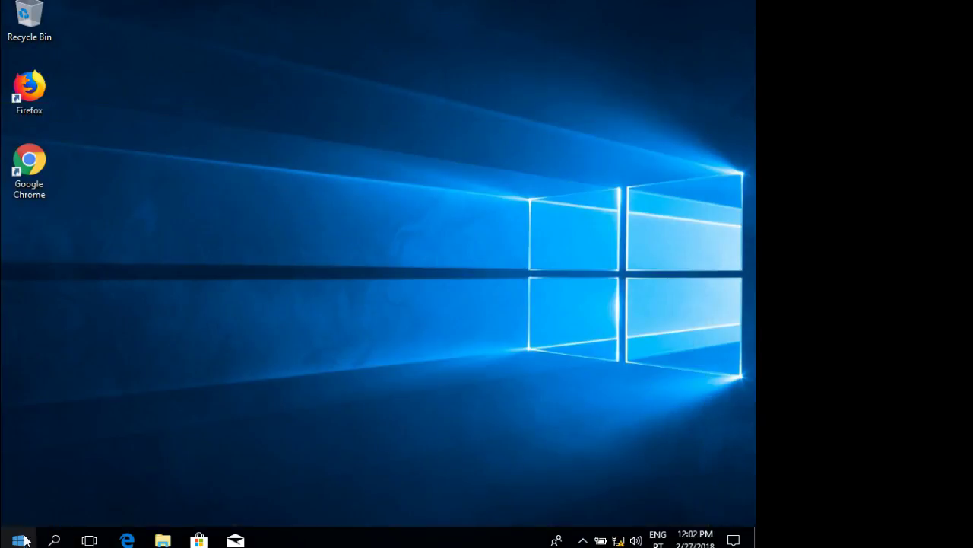
left_click(19, 540)
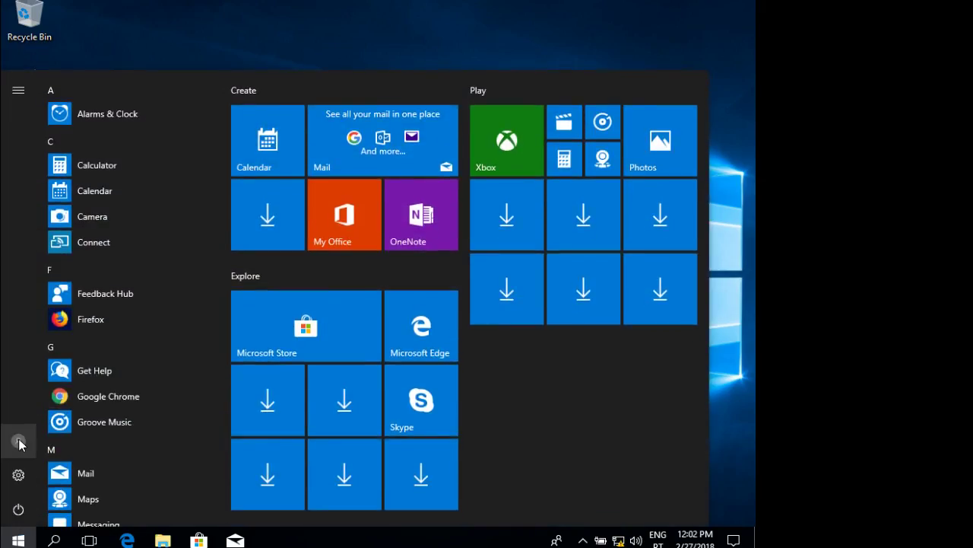
left_click(19, 444)
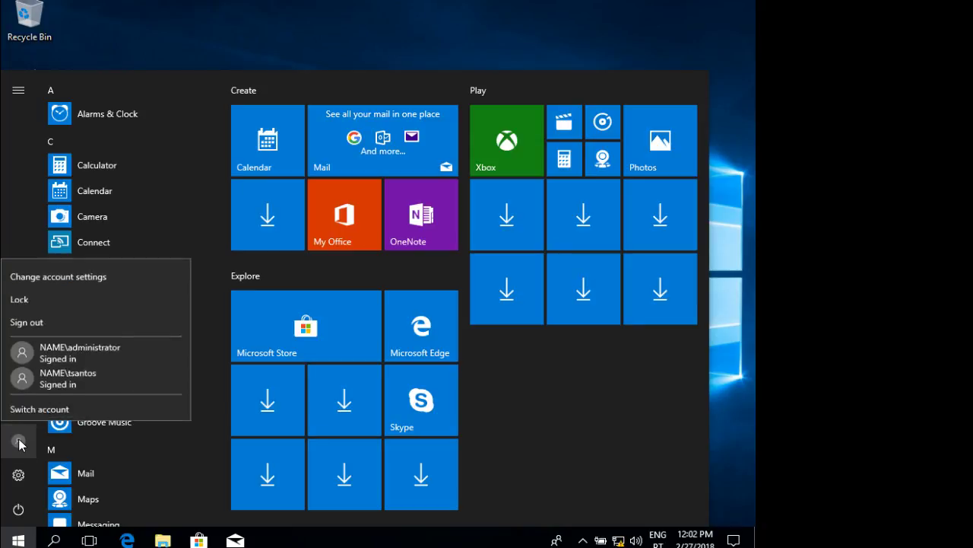
left_click(36, 320)
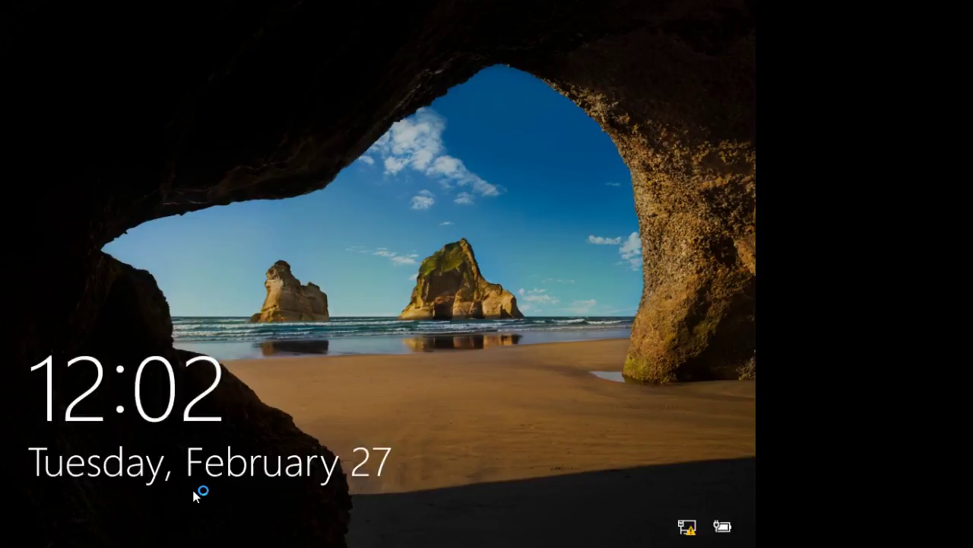
Step: Sign in as the third domain user, then sign that account out
left_click(195, 495)
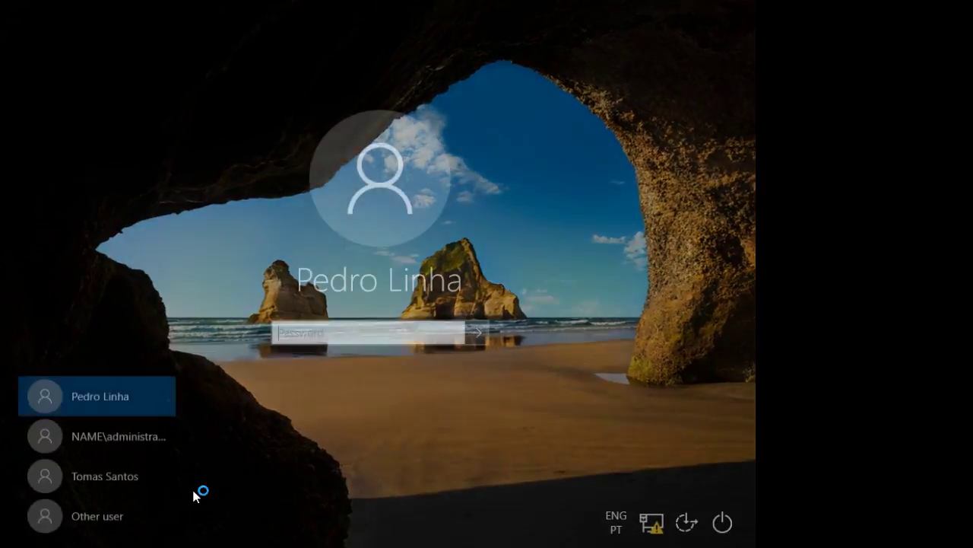
left_click(134, 475)
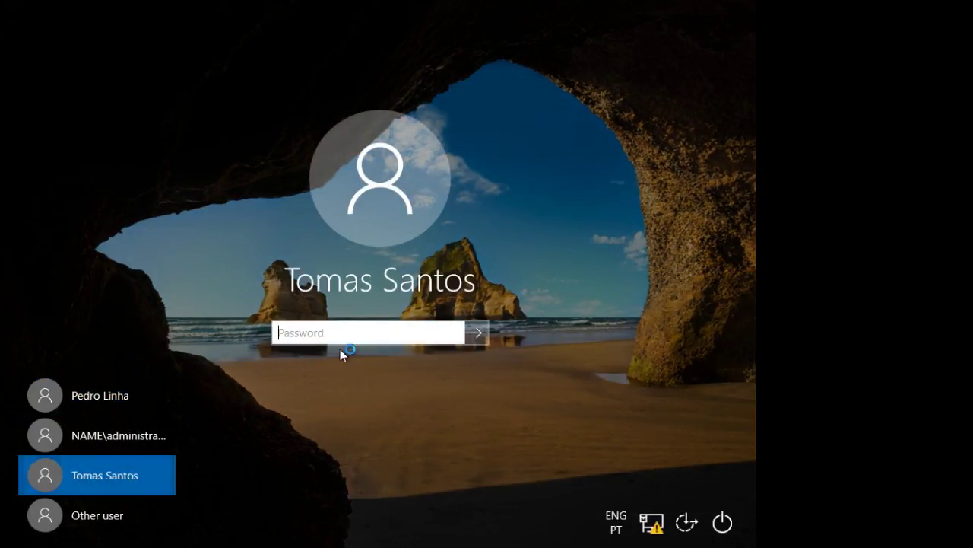
type("***")
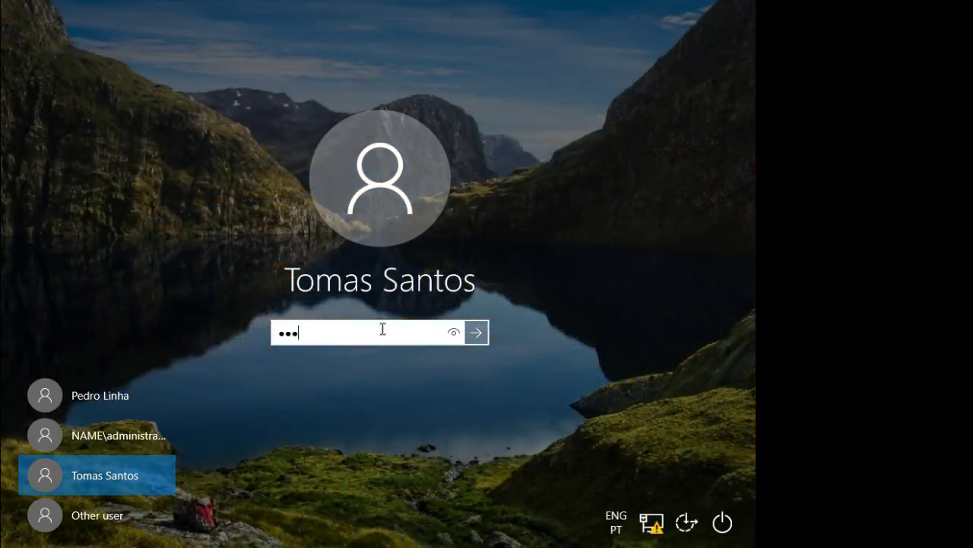
key("Return")
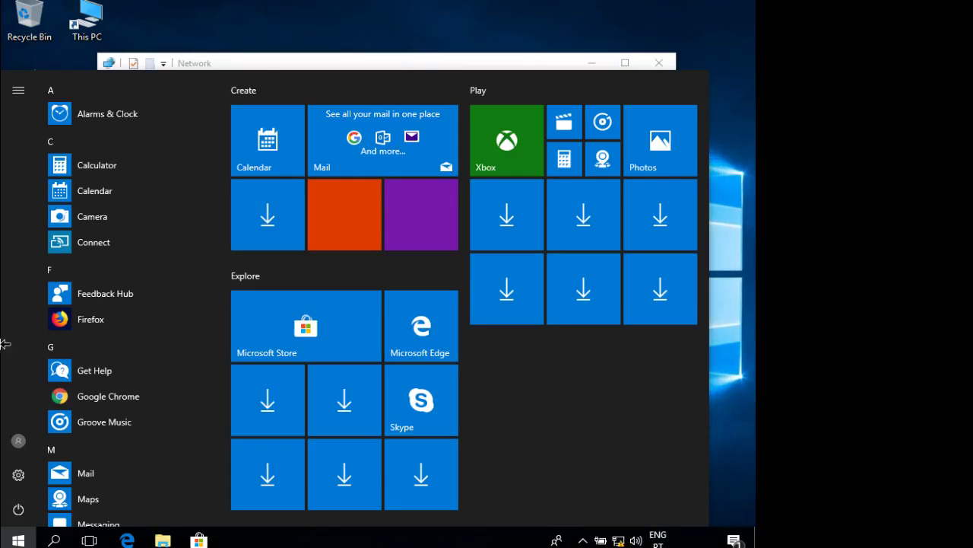
left_click(23, 443)
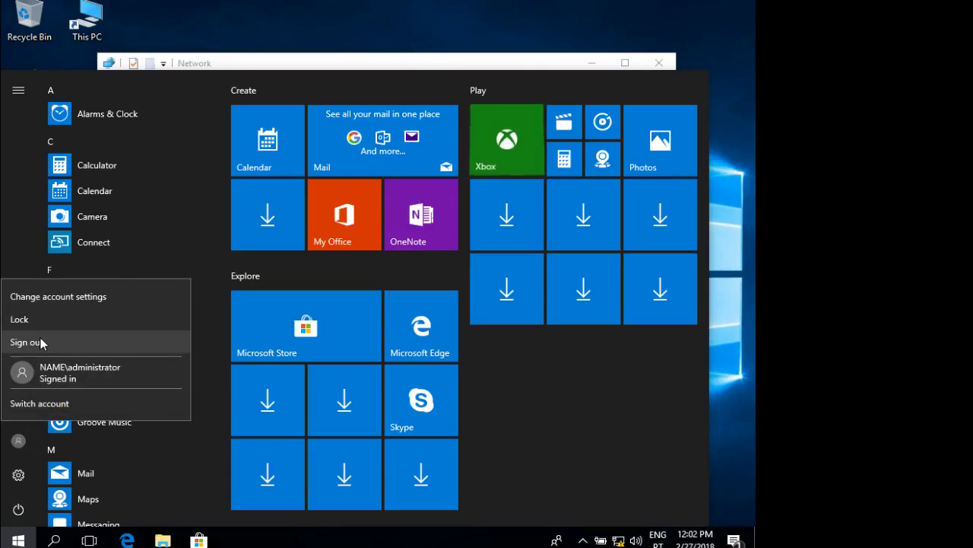
left_click(39, 342)
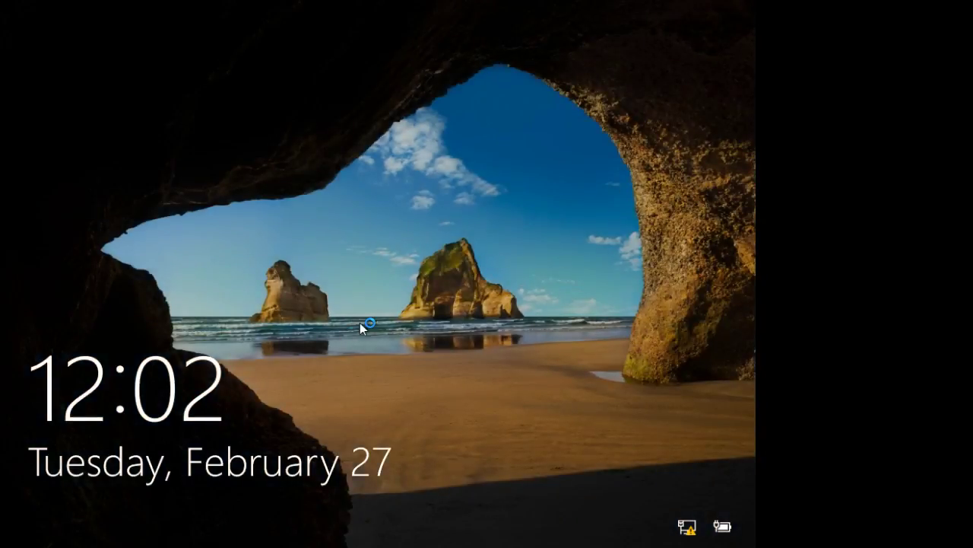
left_click(360, 322)
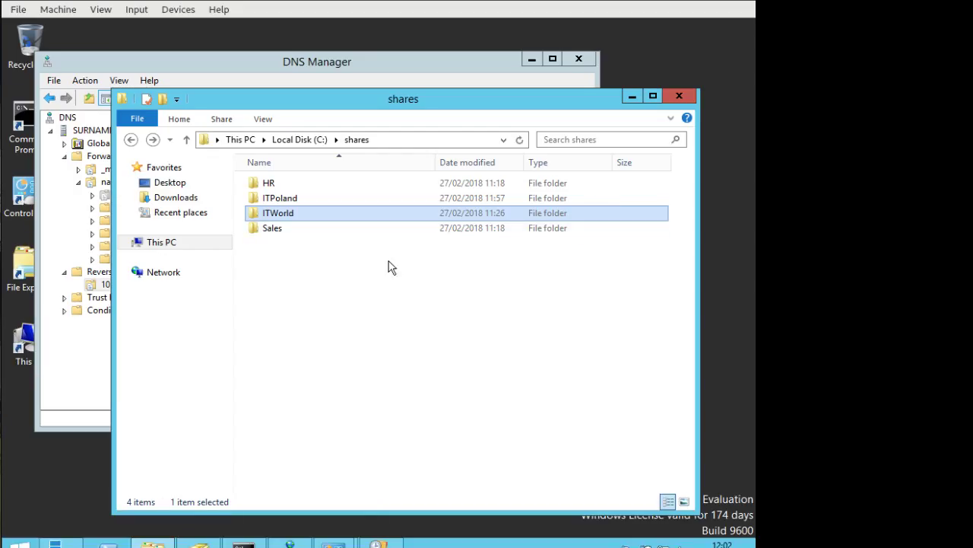
Step: Start sharing the ITPoland folder with specific people and add the ITPoland group with Read/Write
left_click(290, 202)
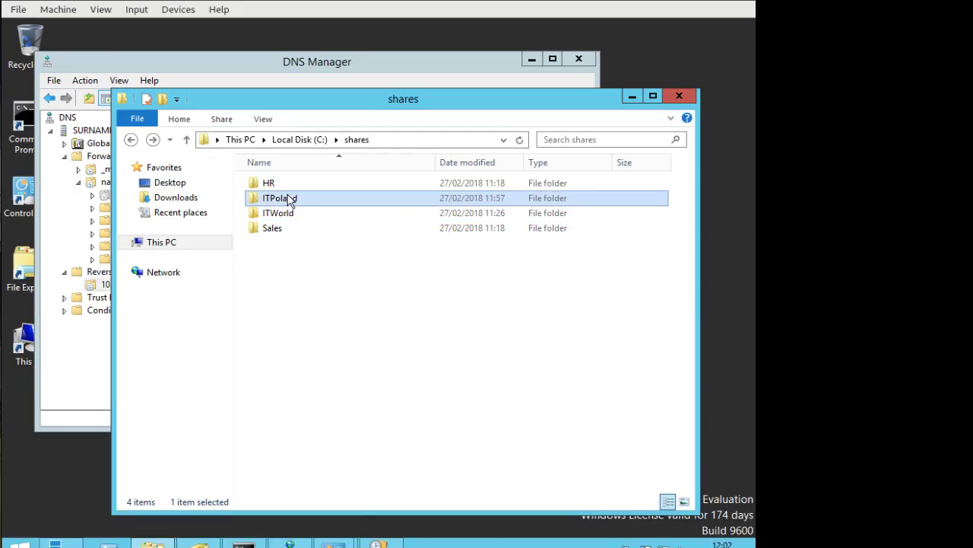
right_click(290, 201)
mouse_move(410, 240)
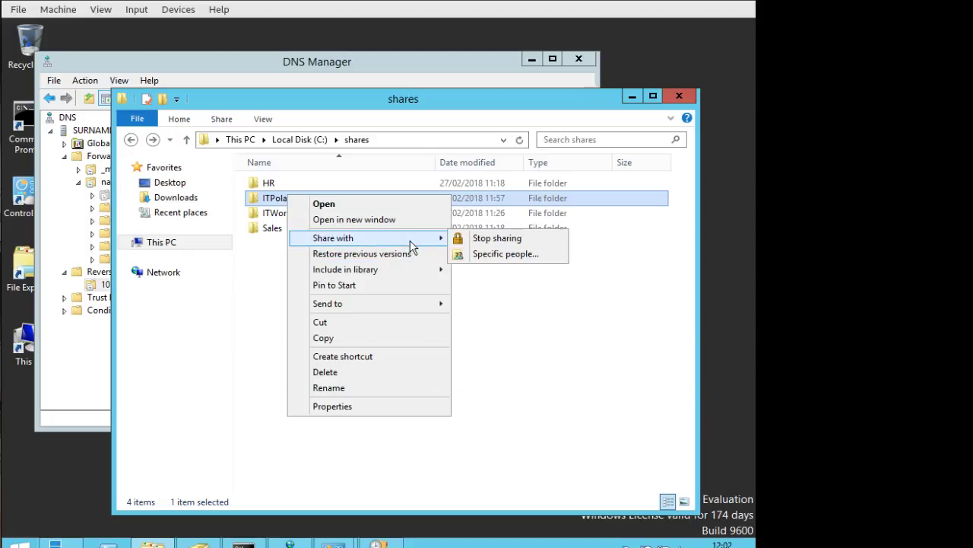
left_click(502, 254)
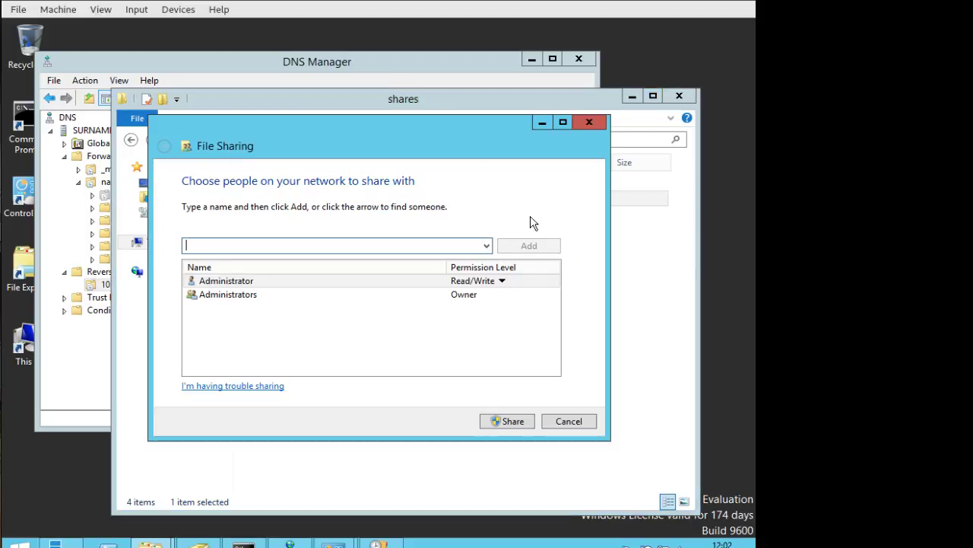
left_click(487, 246)
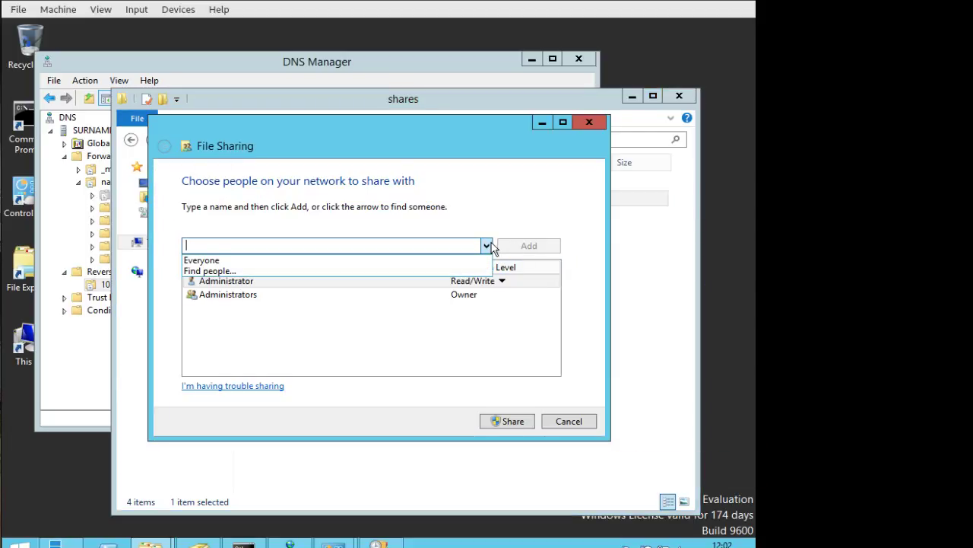
type("i")
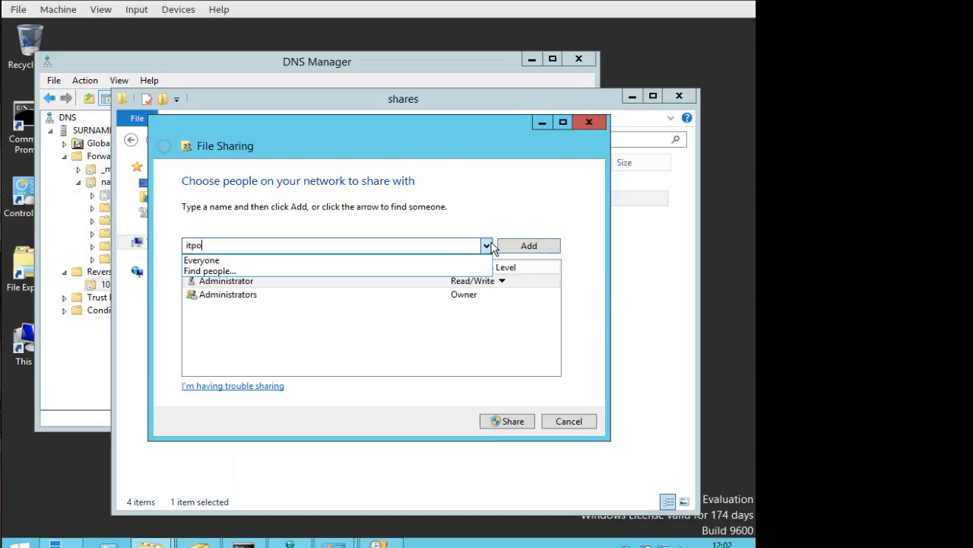
type("tpo")
left_click(488, 246)
left_click(518, 245)
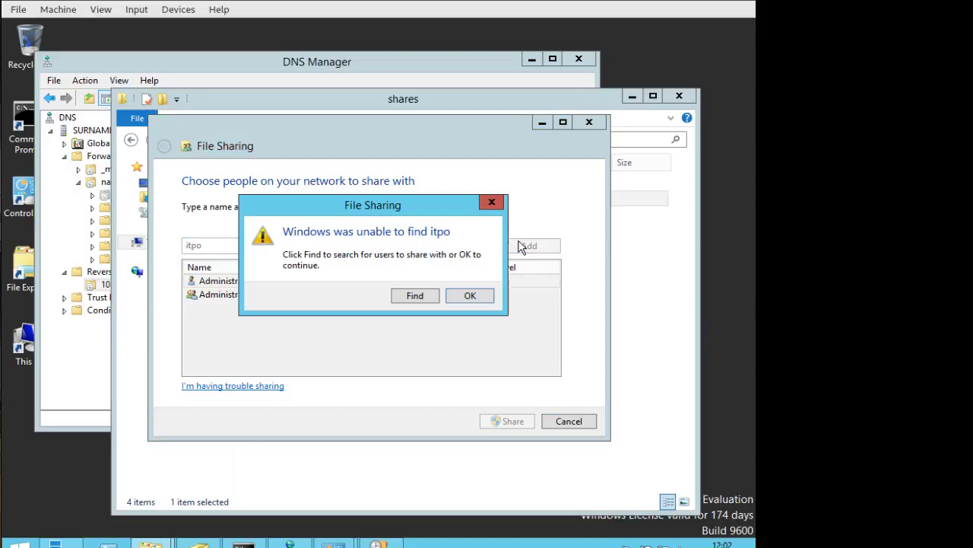
left_click(433, 298)
type("itpol")
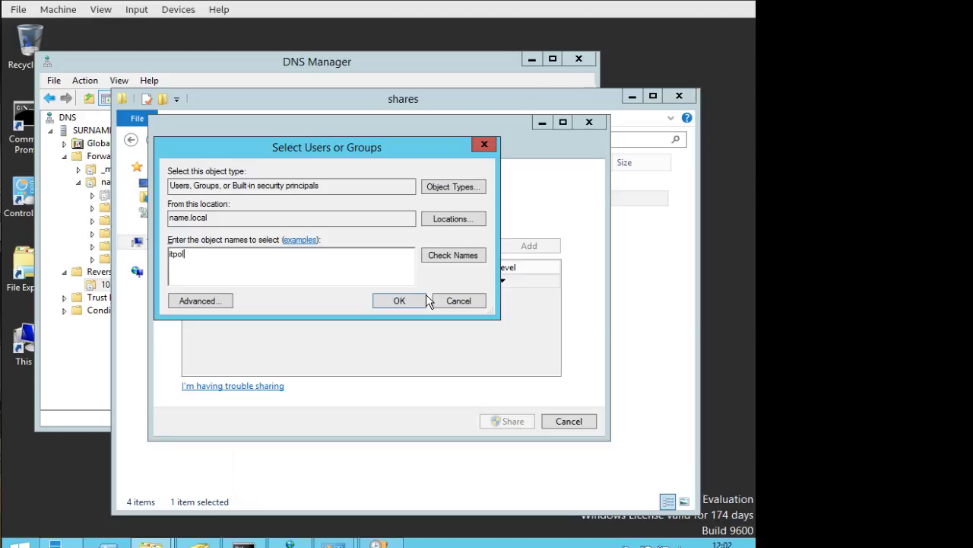
key("Return")
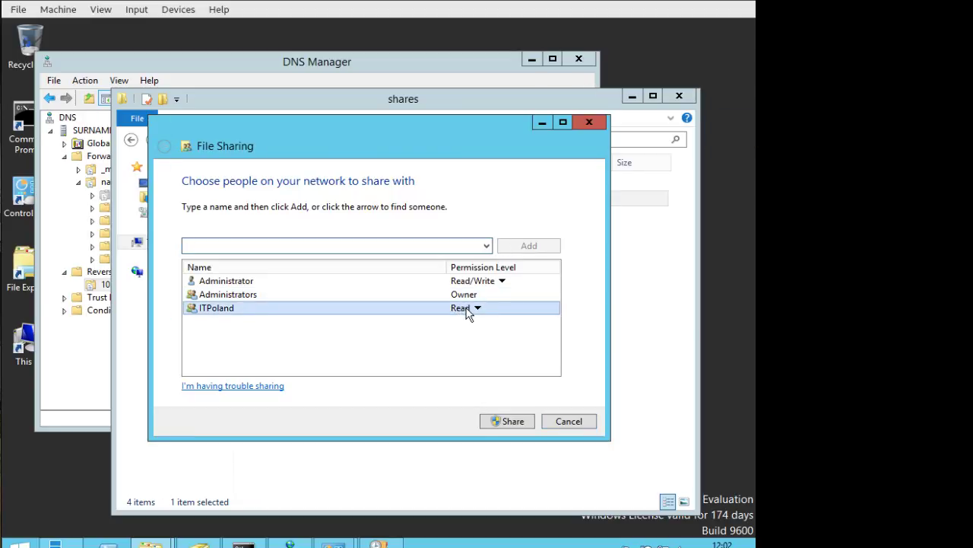
left_click(469, 313)
left_click(523, 325)
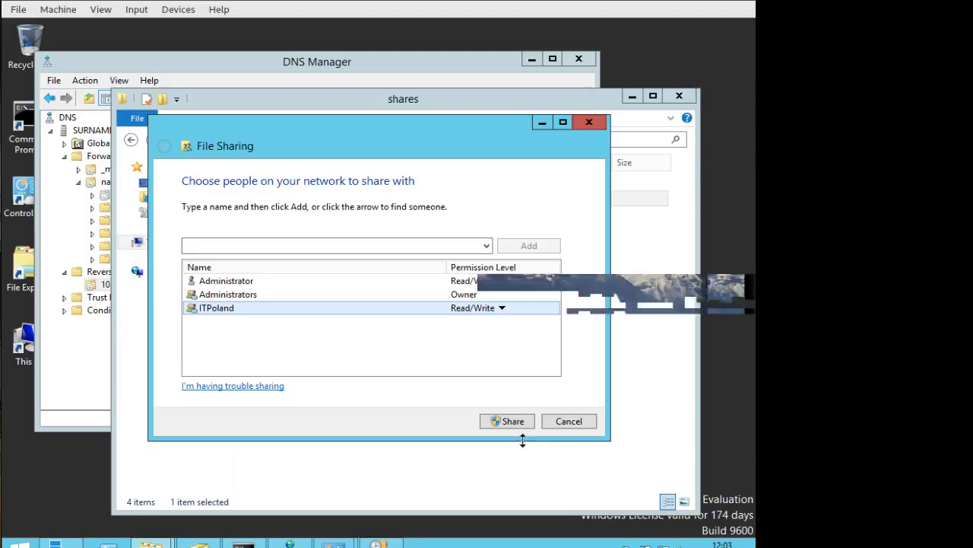
Step: Add the ITPortugal group with Read permission and apply the share
left_click(240, 244)
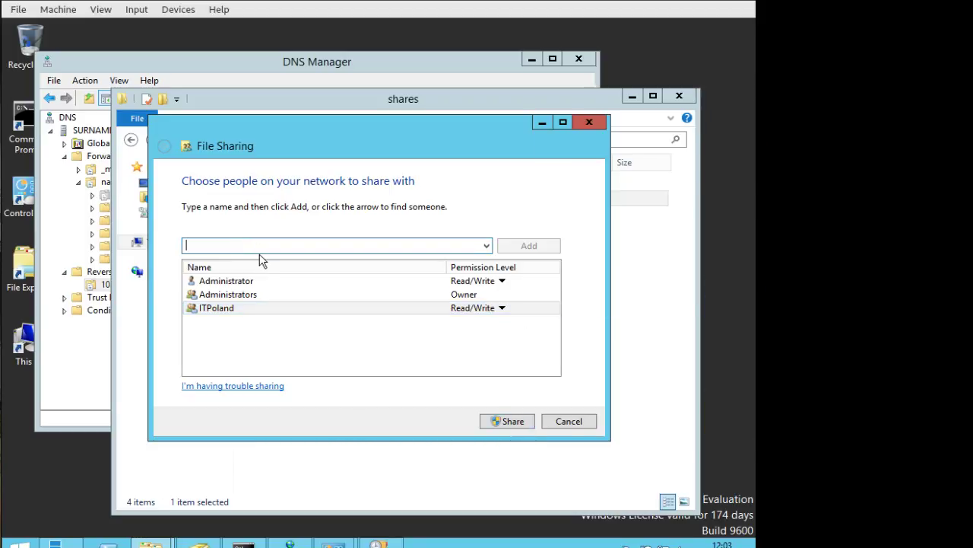
type("itpor")
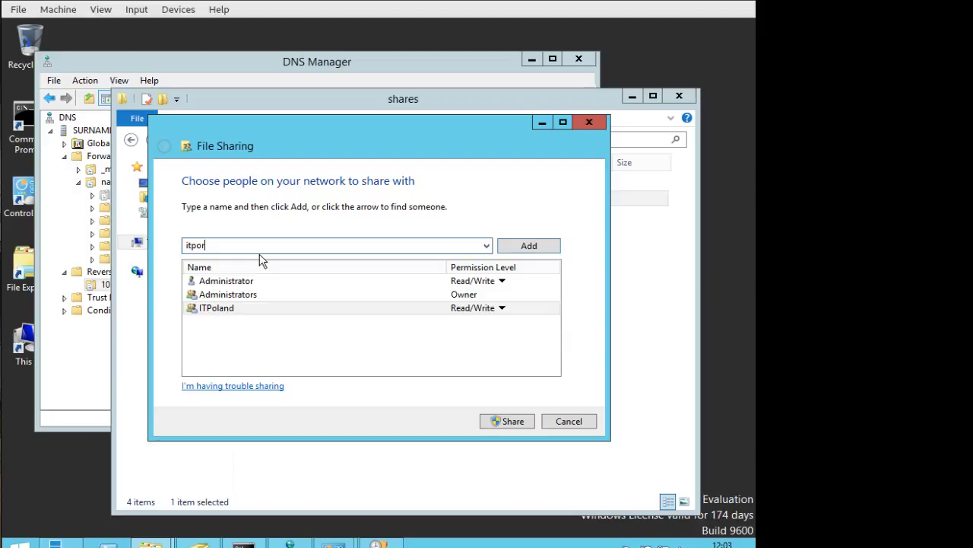
left_click(540, 248)
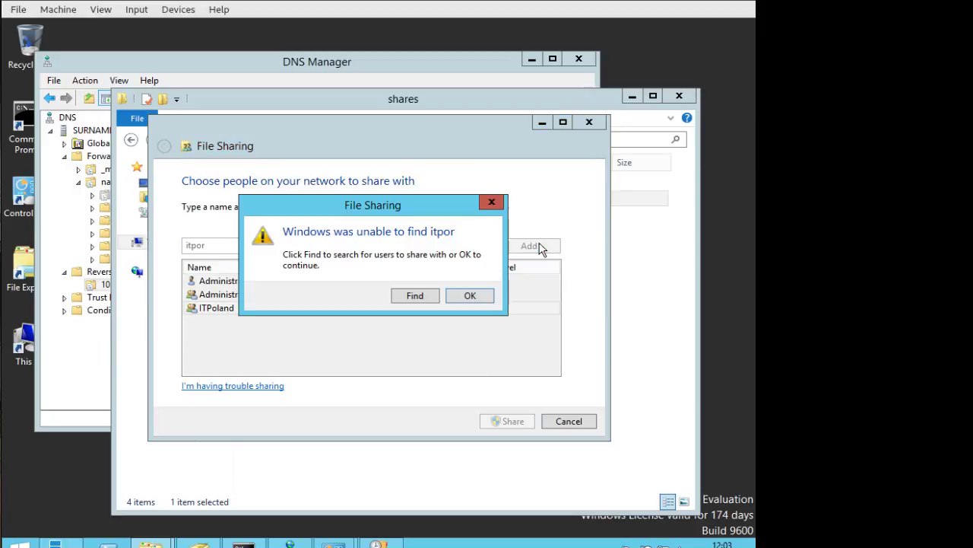
left_click(415, 298)
type("i")
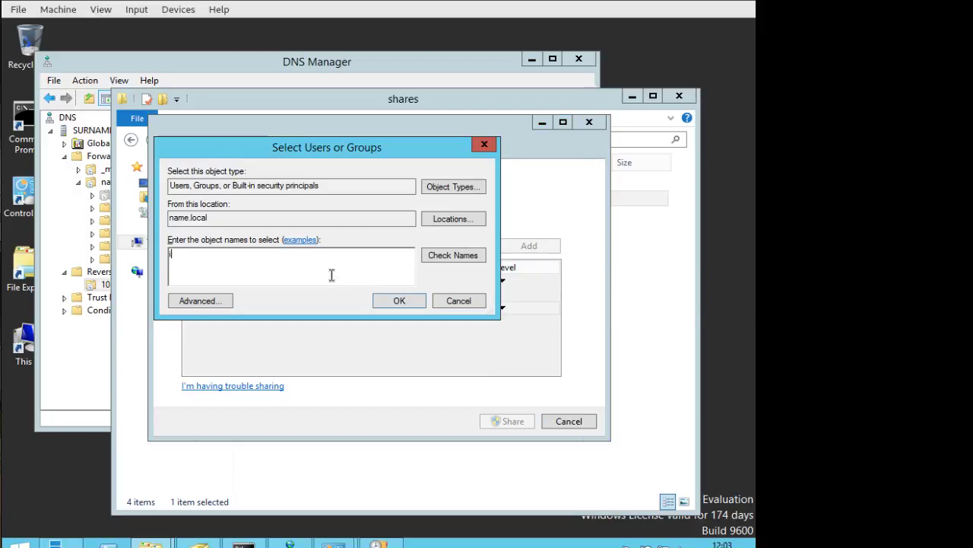
type("tport")
left_click(432, 254)
left_click(399, 301)
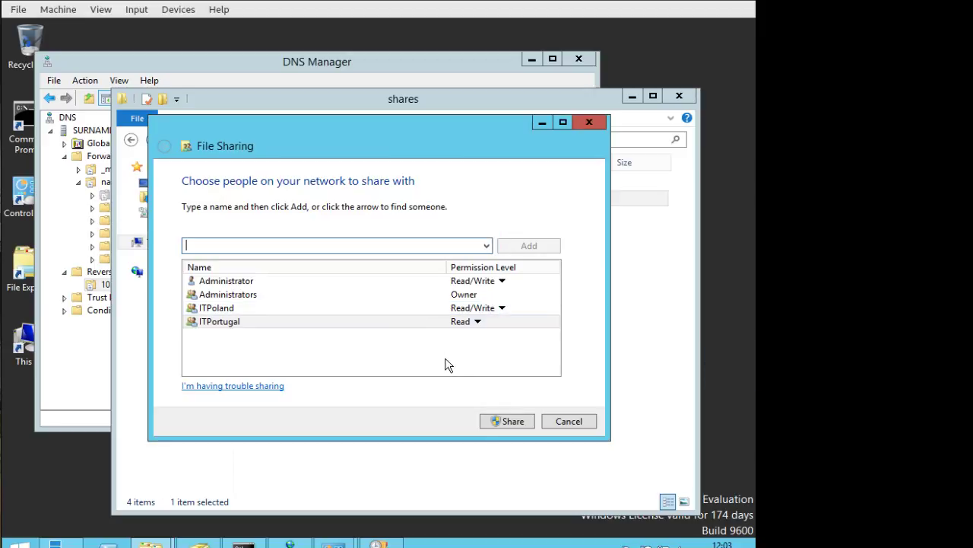
left_click(228, 322)
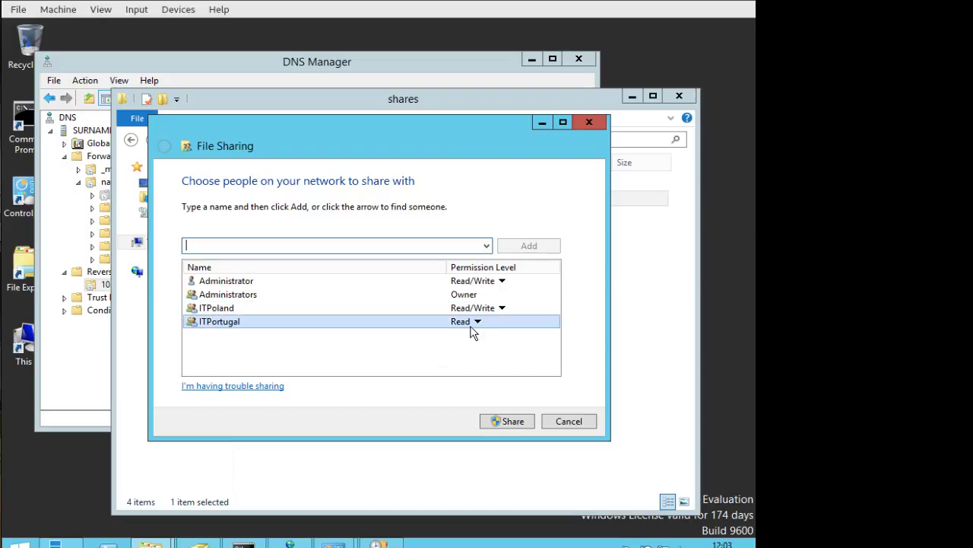
left_click(511, 424)
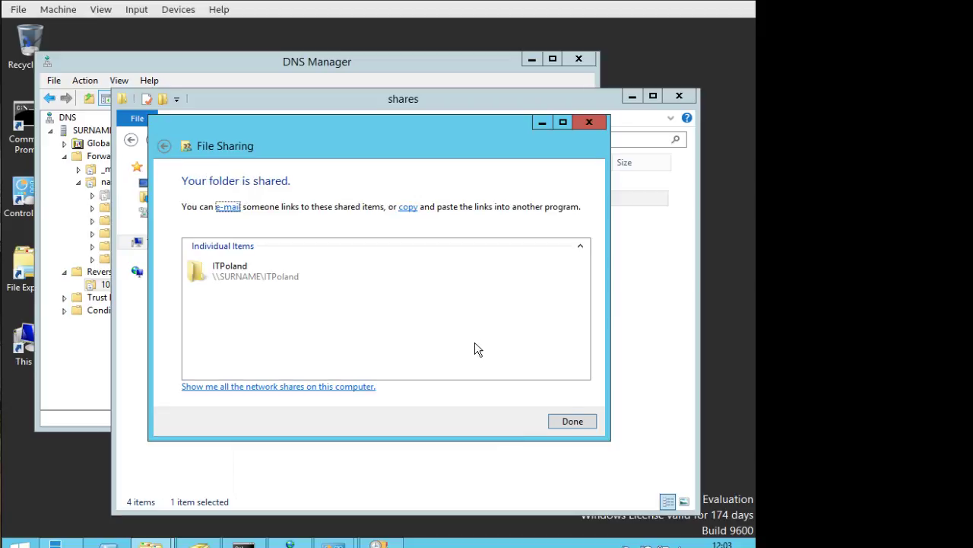
left_click(563, 428)
left_click(305, 308)
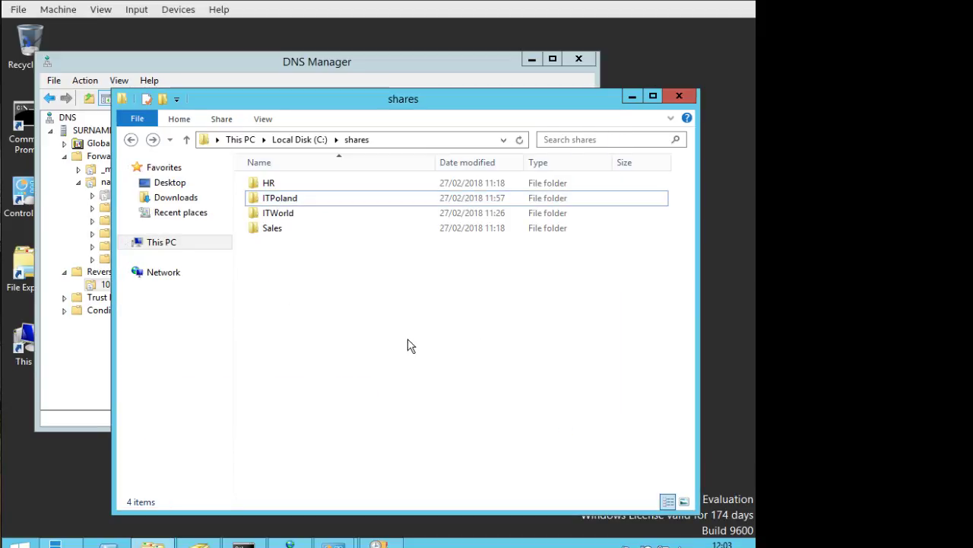
Step: On the Windows 10 VM, look up the password in the PDF and sign in at the lock screen
mouse_move(57, 542)
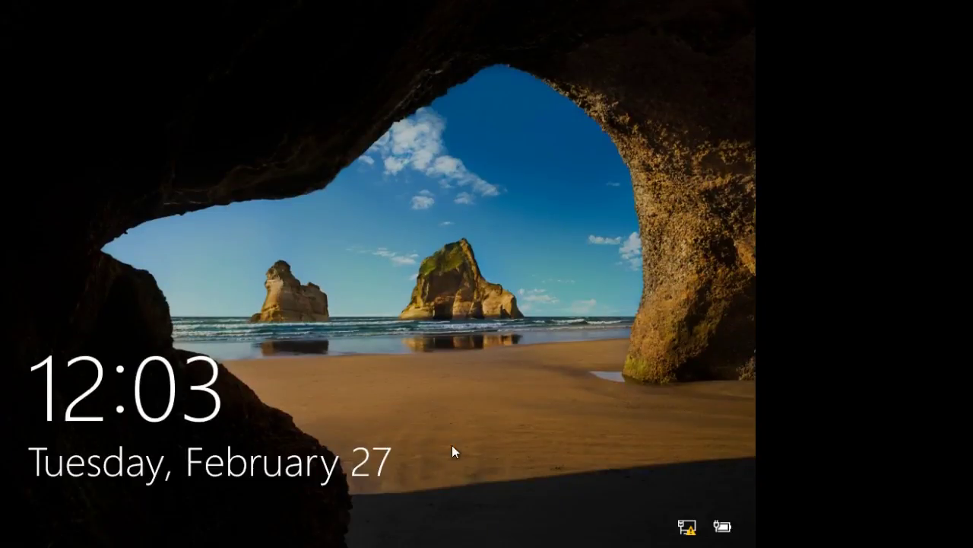
left_click(454, 449)
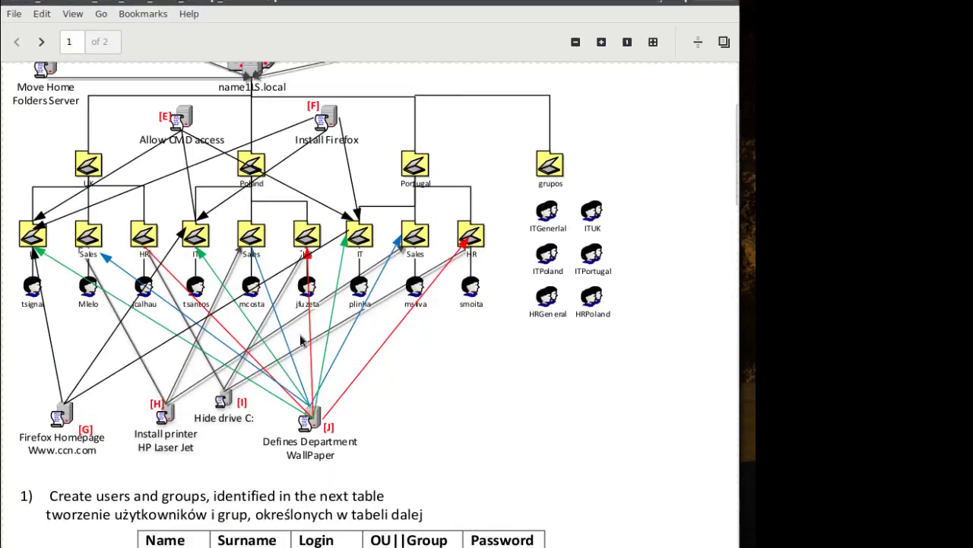
scroll(302, 419, "down", 5)
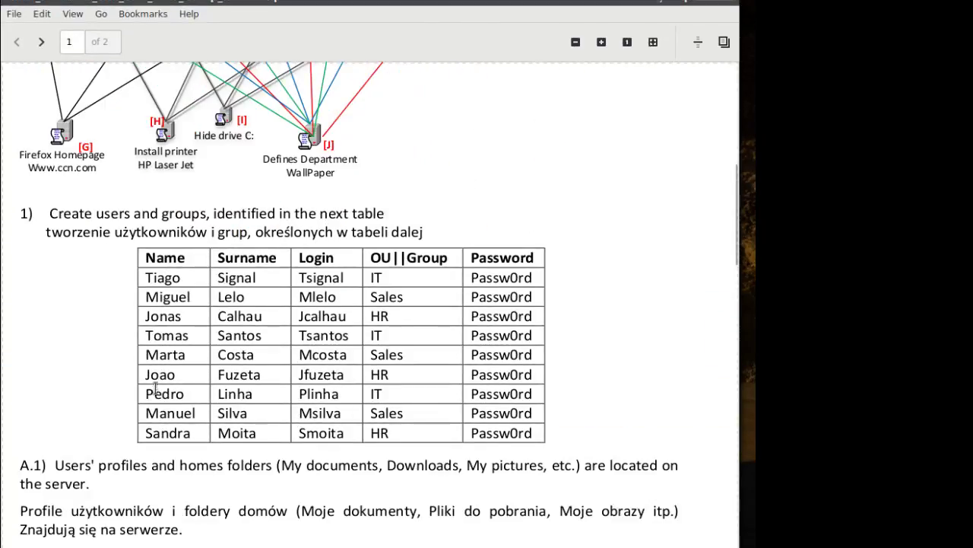
left_click_drag(173, 337, 393, 335)
left_click(395, 335)
scroll(321, 287, "up", 4)
scroll(172, 194, "up", 1)
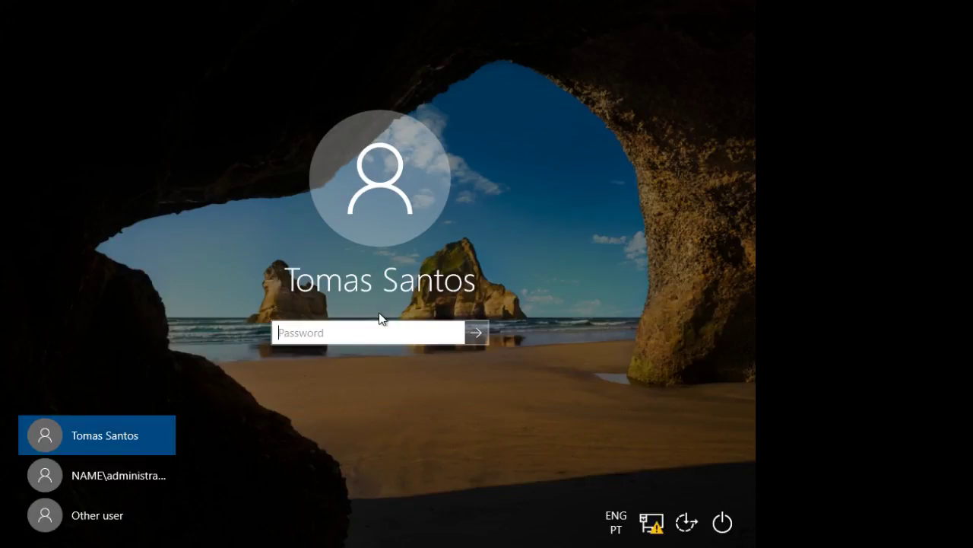
type("••")
type("•••••")
key("Return")
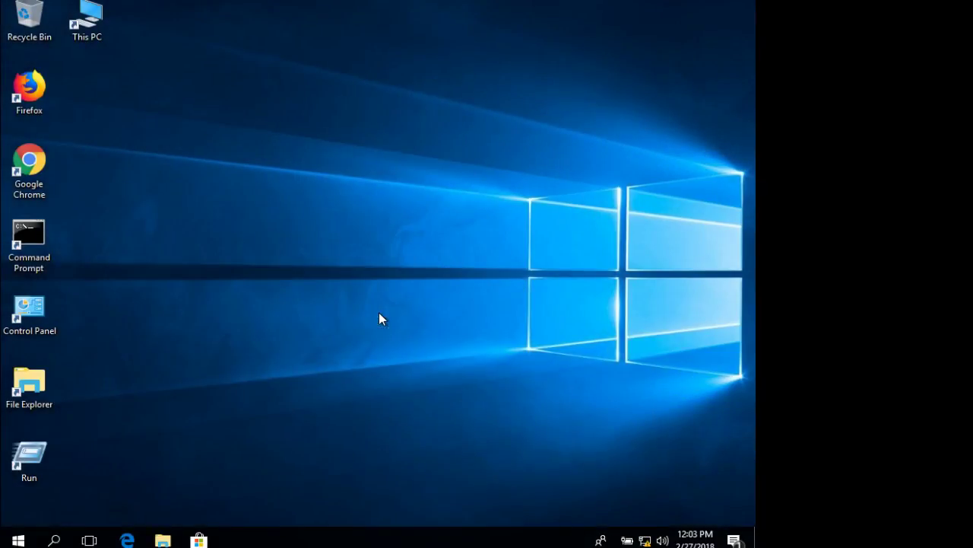
Step: In File Explorer, go to the server's UNC path to list its shares
left_click(163, 540)
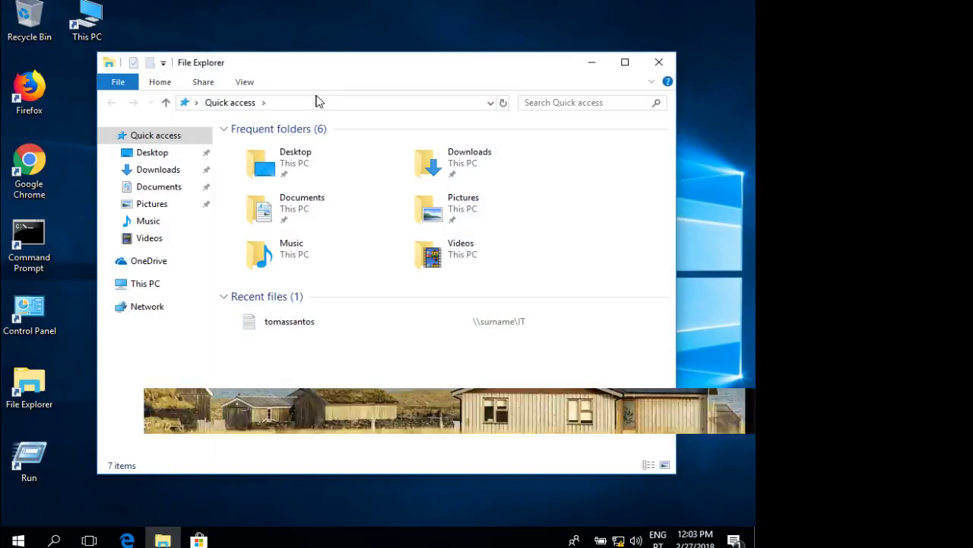
left_click(338, 100)
type("\\\\")
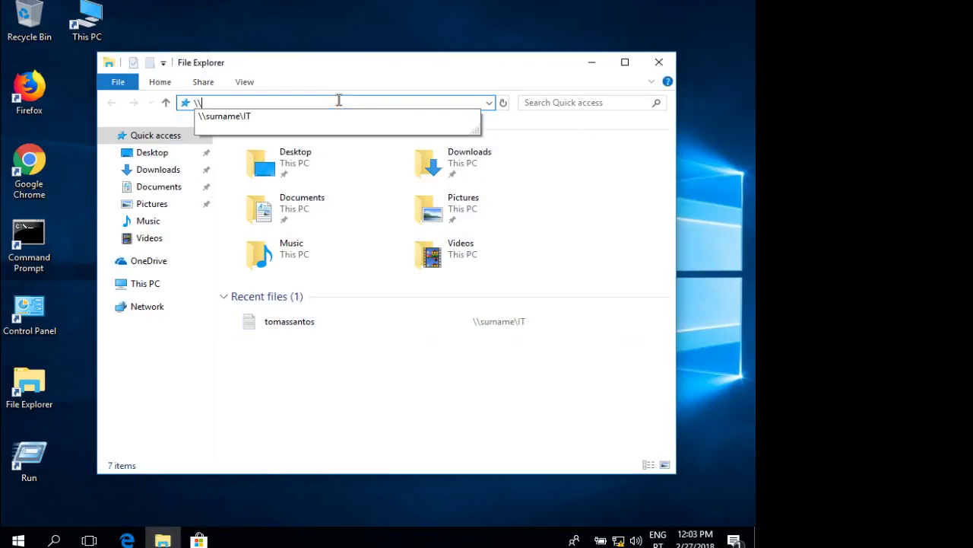
type("surenam")
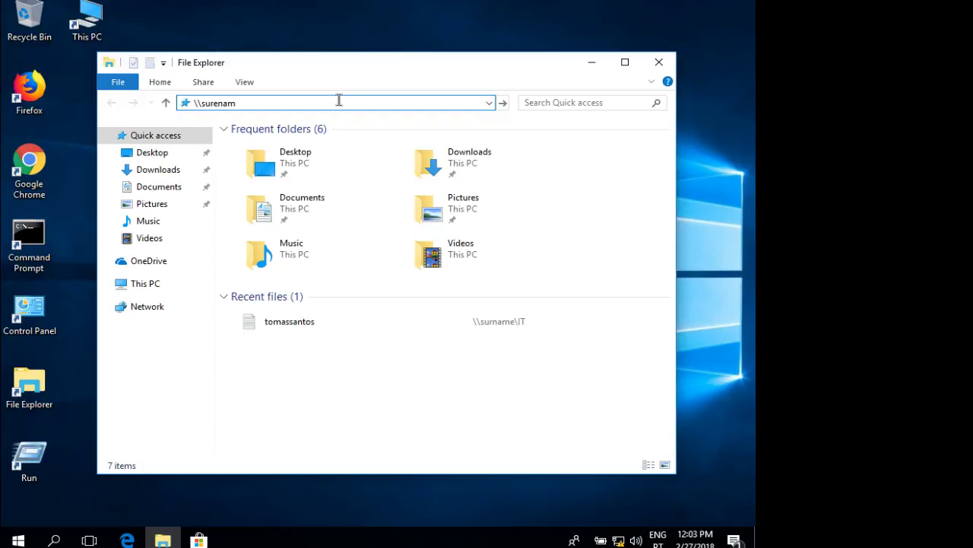
key("Tab")
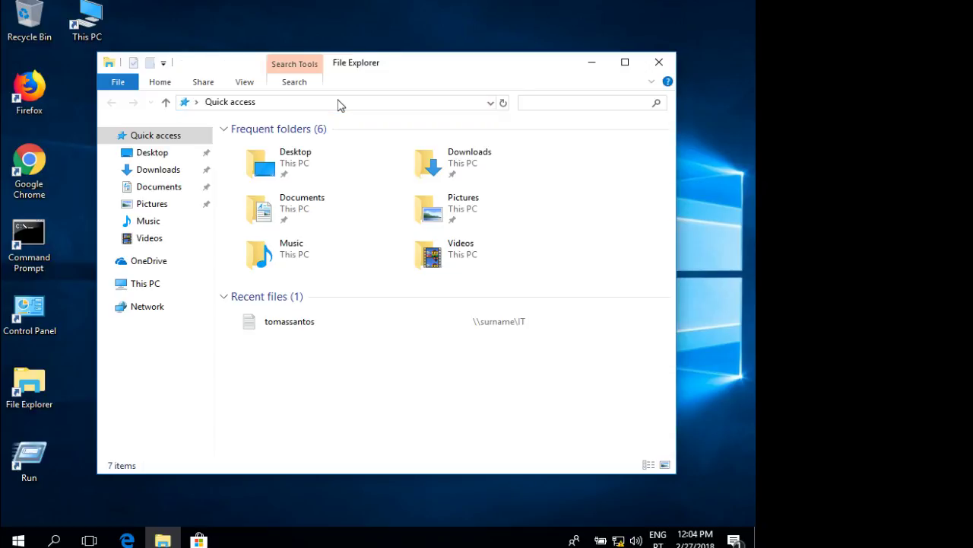
left_click(339, 101)
type("\\\\")
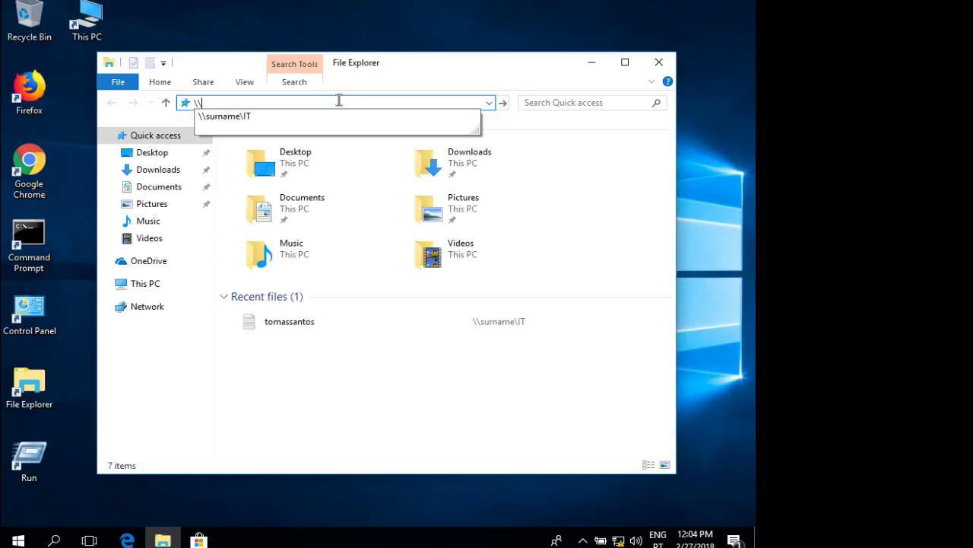
type("surn")
key("Down")
key("BackSpace")
key("BackSpace")
key("Return")
Step: In ITPoland, create a text document named after the user, write 'asdasdasd', and save it
left_click(339, 102)
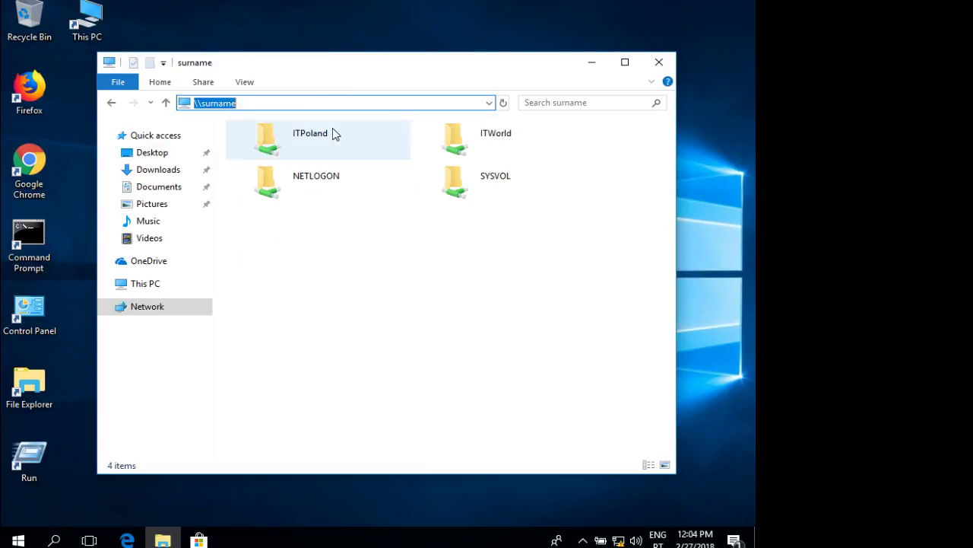
double_click(322, 140)
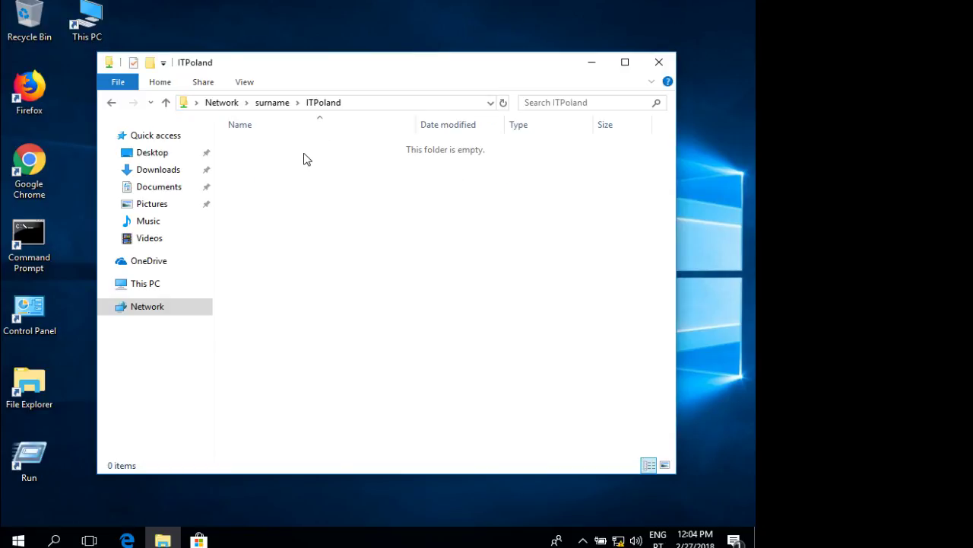
right_click(306, 173)
mouse_move(398, 308)
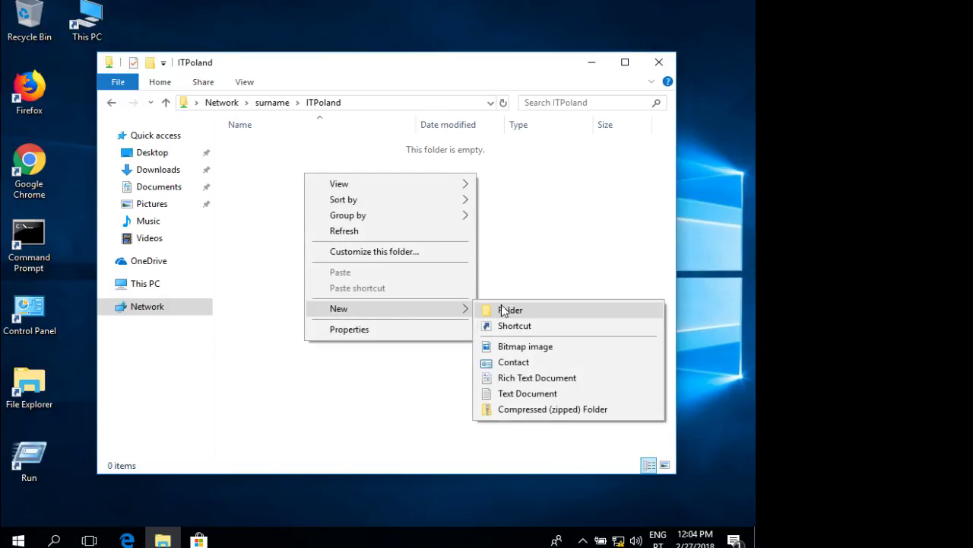
left_click(553, 393)
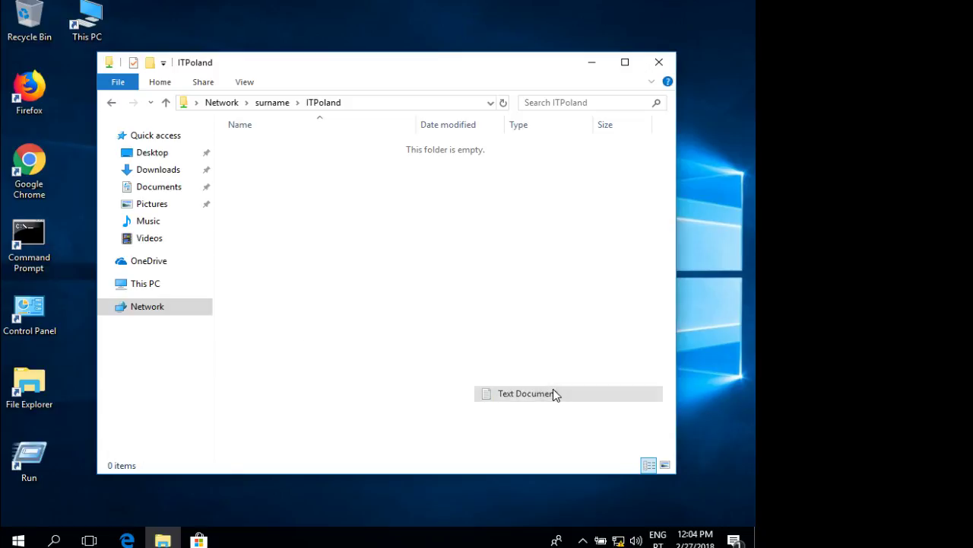
type("tomas")
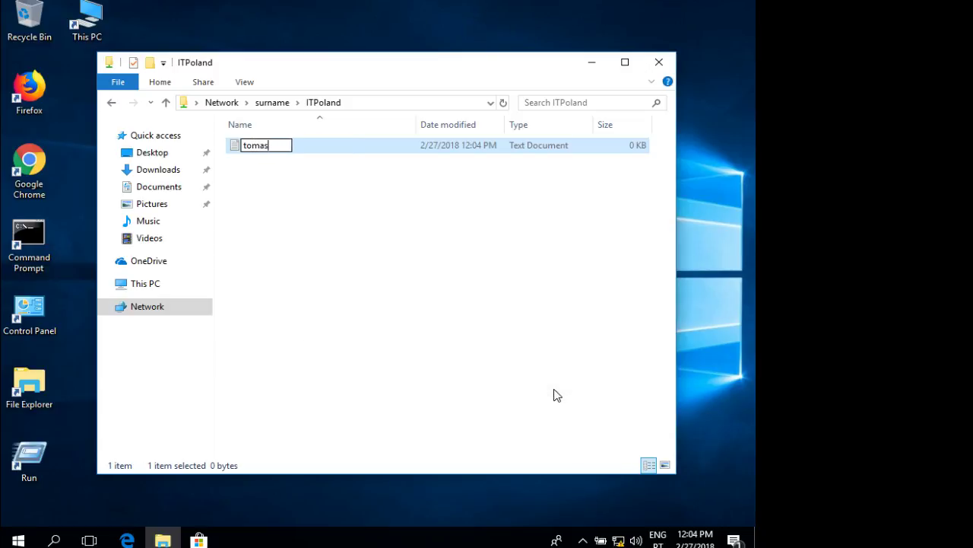
type("santos")
key("Return")
key("Return")
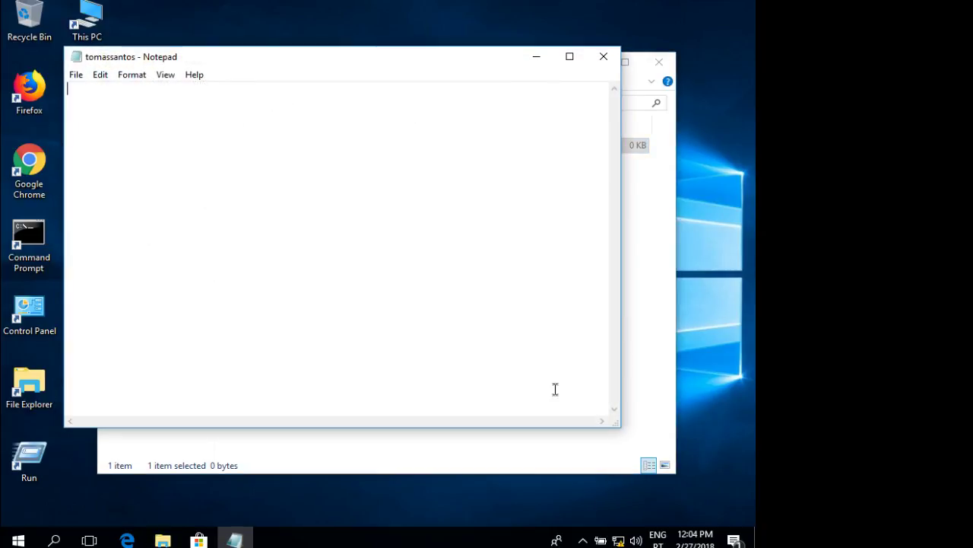
type("asdasdasd")
left_click(603, 56)
left_click(346, 277)
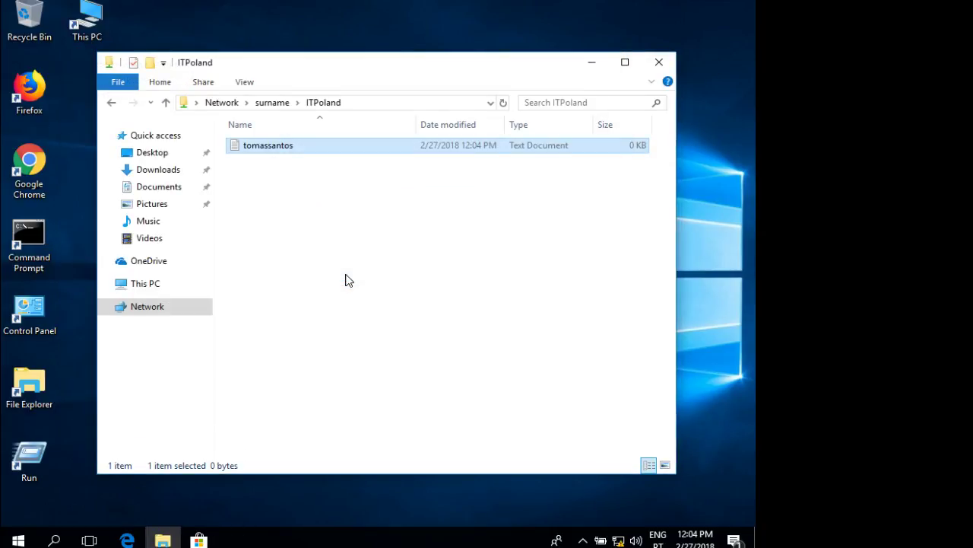
left_click(113, 104)
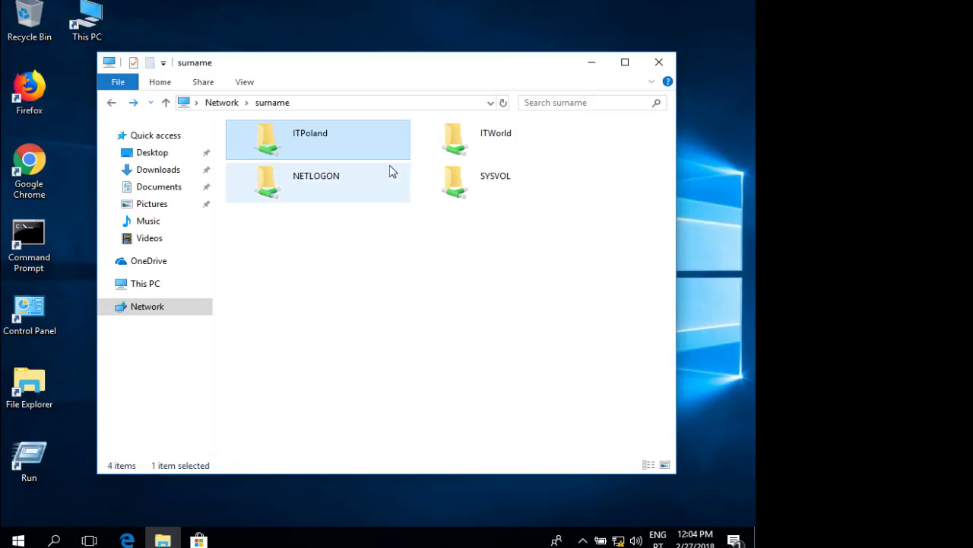
Step: Open the ITWorld share on the server and select its existing text file for deletion
left_click(486, 151)
double_click(486, 151)
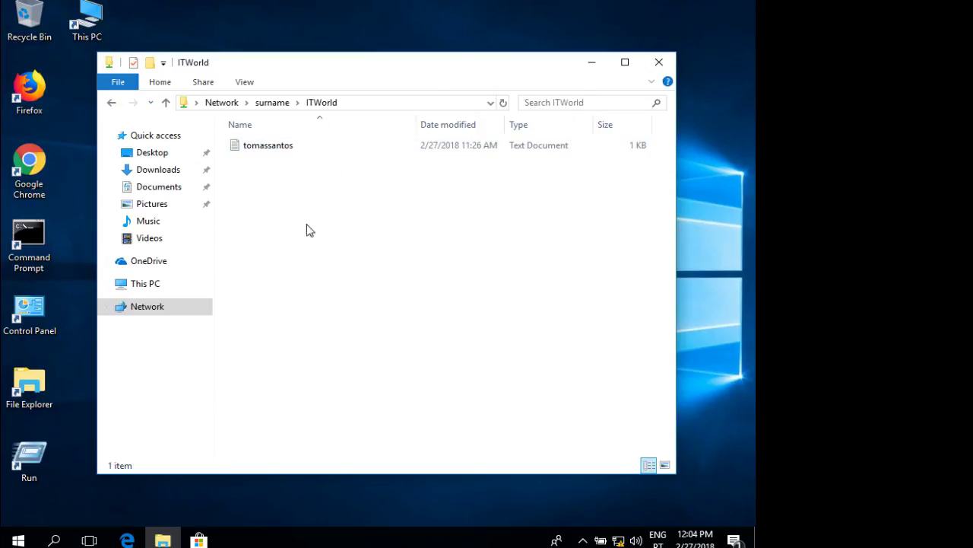
left_click(112, 103)
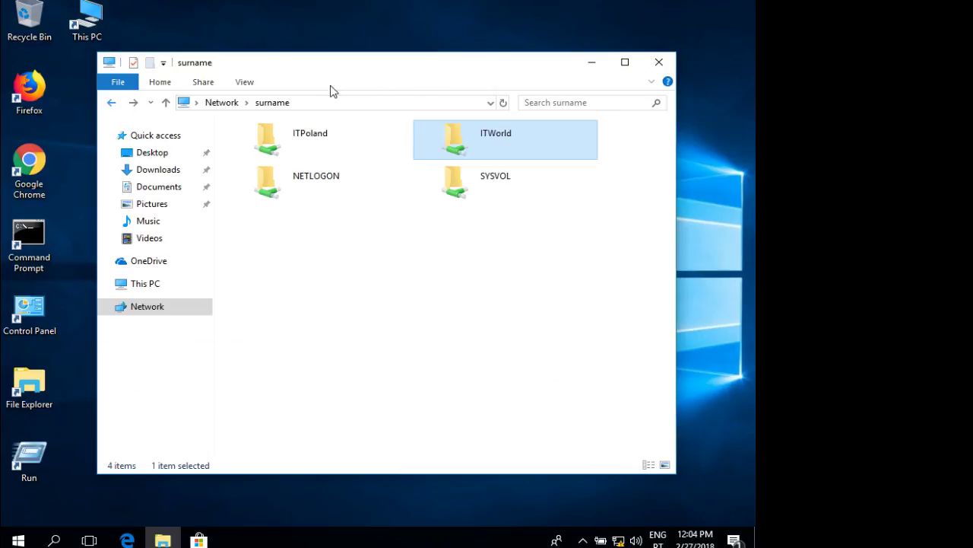
left_click(326, 266)
left_click(113, 104)
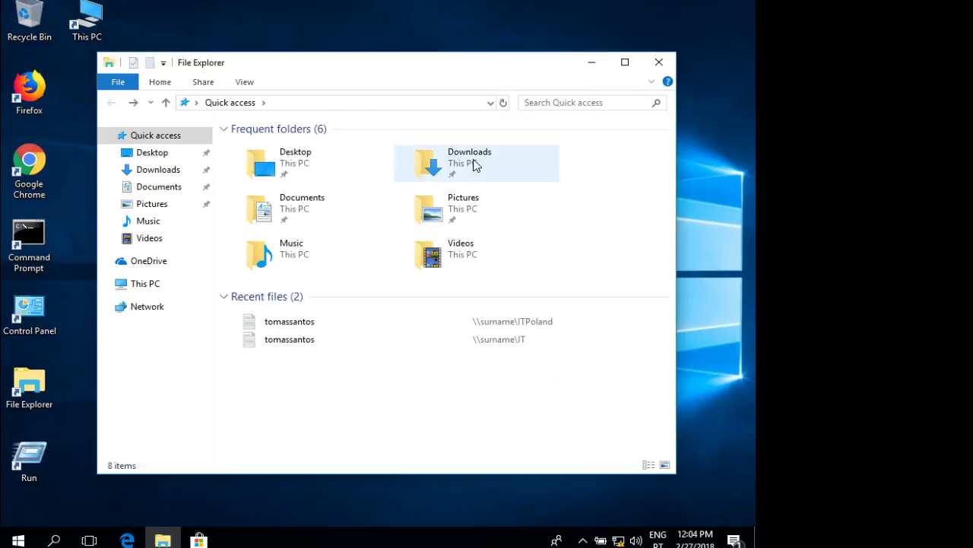
left_click(326, 103)
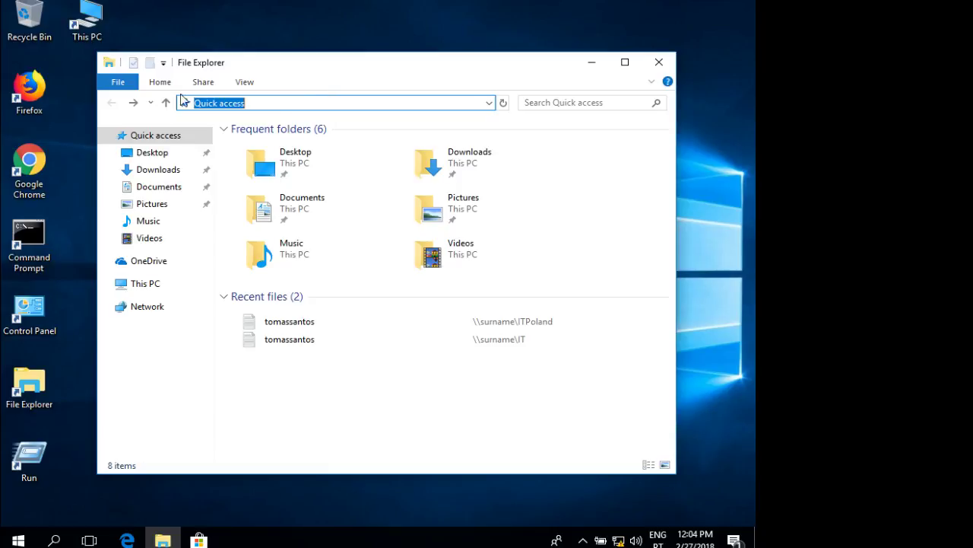
left_click(133, 103)
double_click(485, 148)
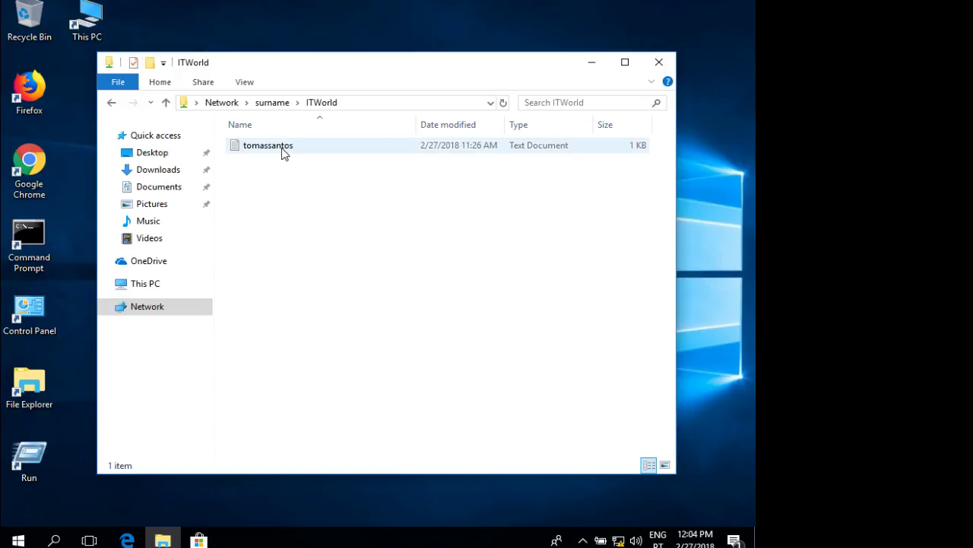
left_click(282, 153)
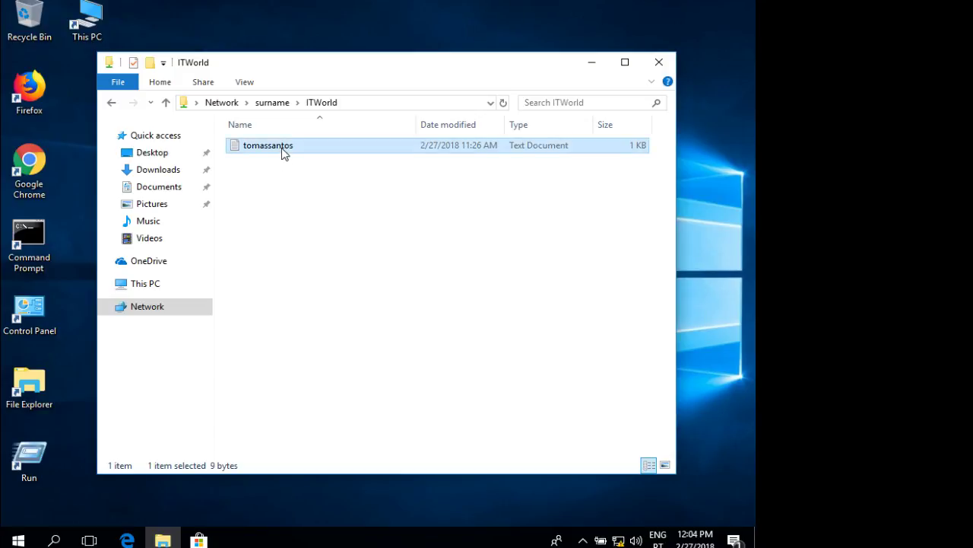
key("Delete")
Step: Confirm deleting the old file and create a 'New folder' in ITWorld
left_click(435, 322)
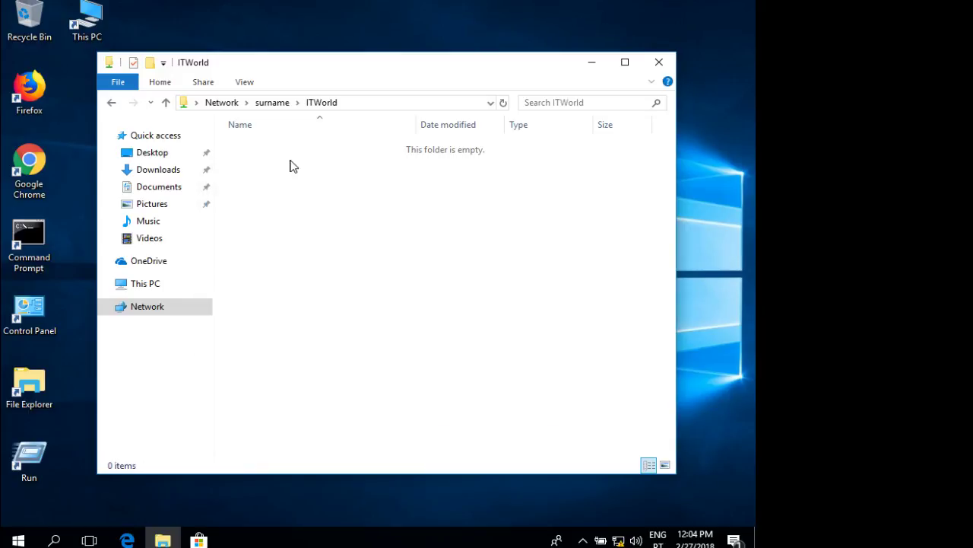
right_click(305, 197)
mouse_move(392, 329)
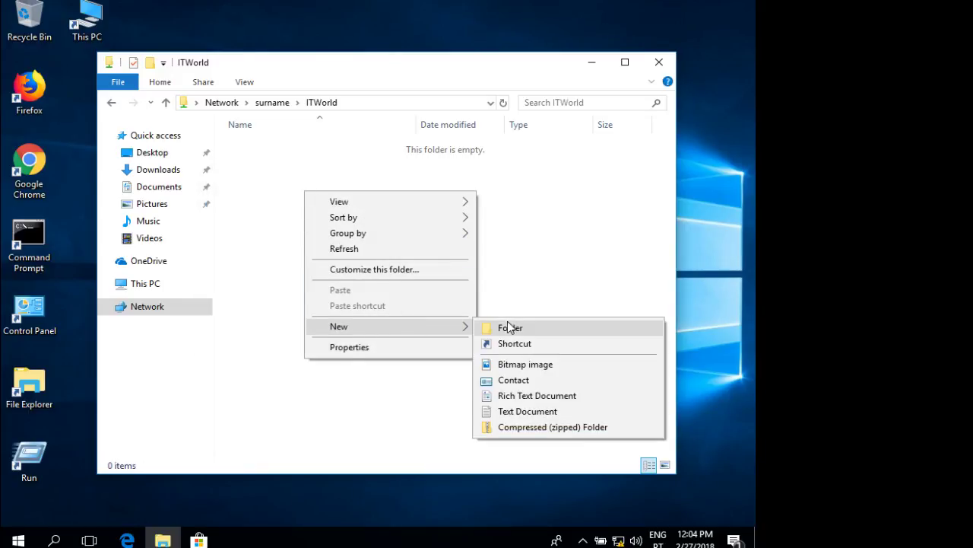
left_click(512, 327)
left_click(248, 200)
Step: Create a user-named text document in ITWorld, type 'asdkjlkaSJDJlaKDS' into it, and save
right_click(250, 193)
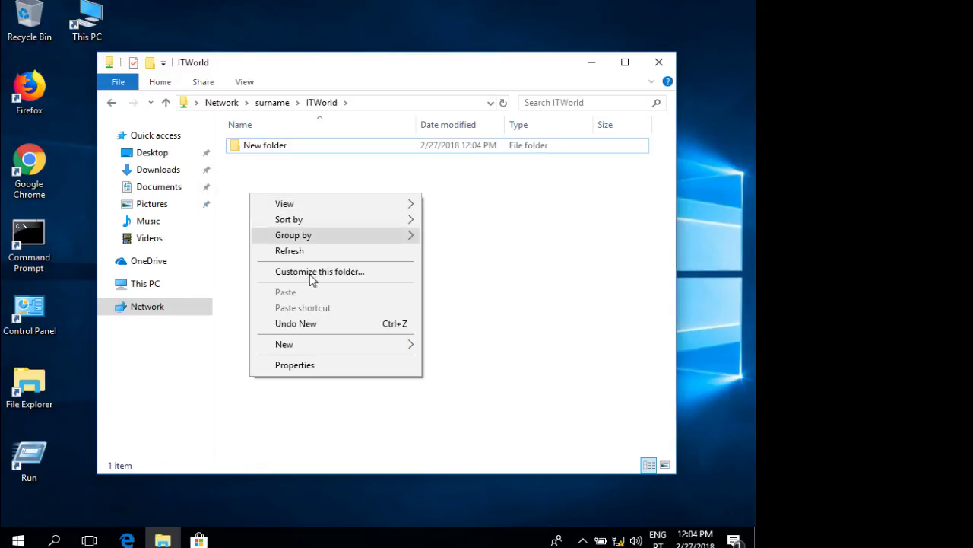
mouse_move(337, 354)
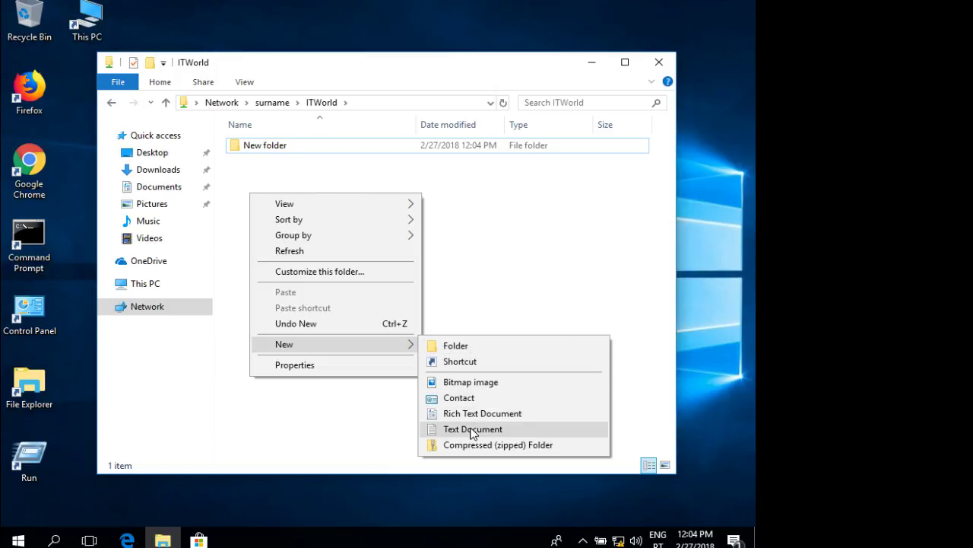
left_click(470, 429)
type("o")
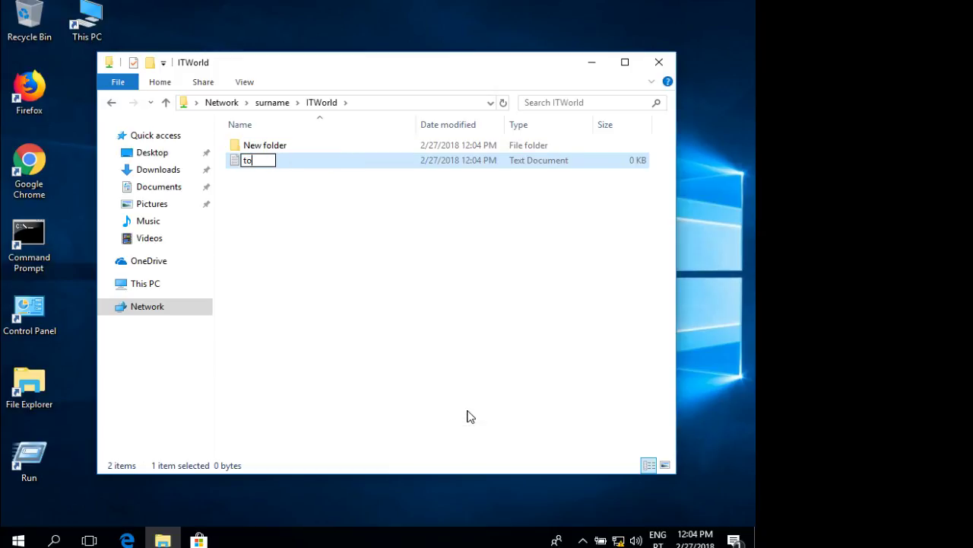
type("massantosworld")
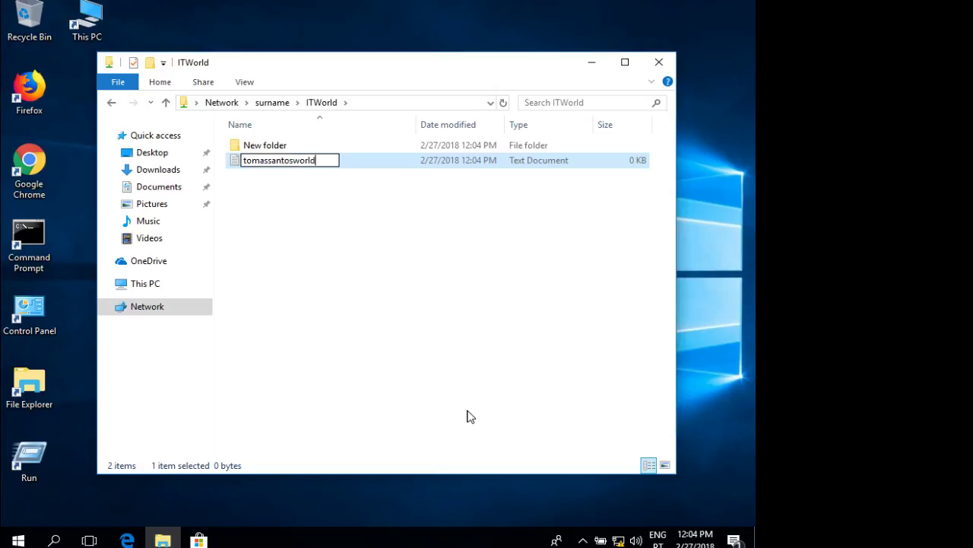
key("Return")
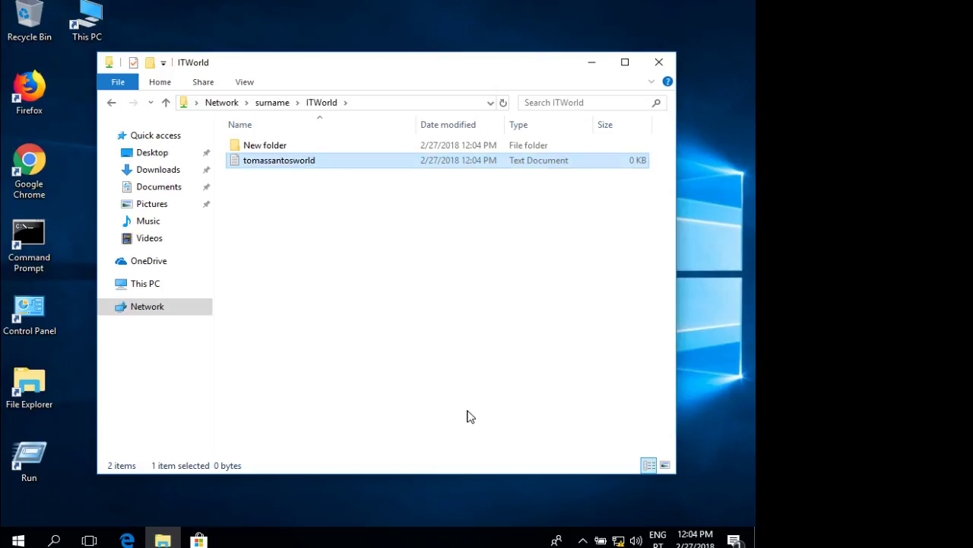
key("Return")
type("asdkjlkaSJDJlaKDS")
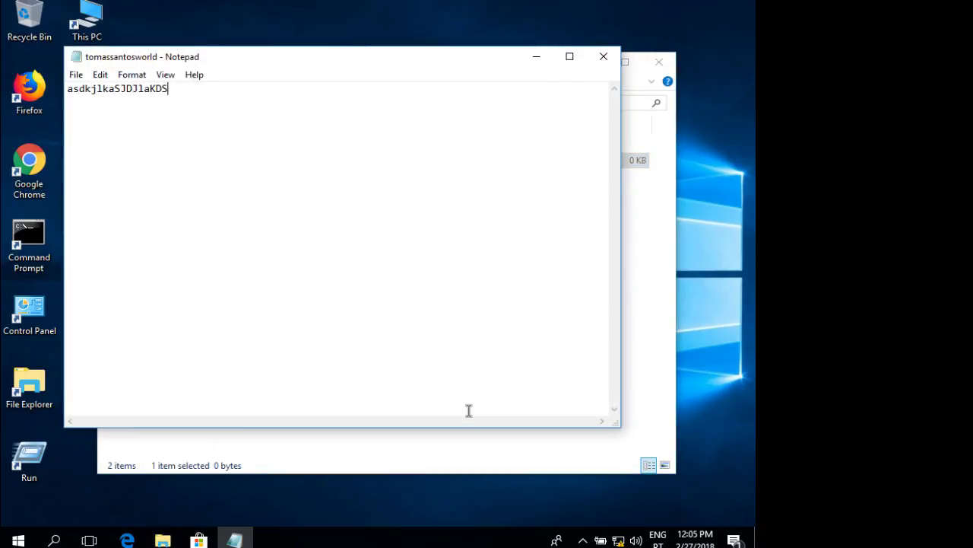
left_click(604, 56)
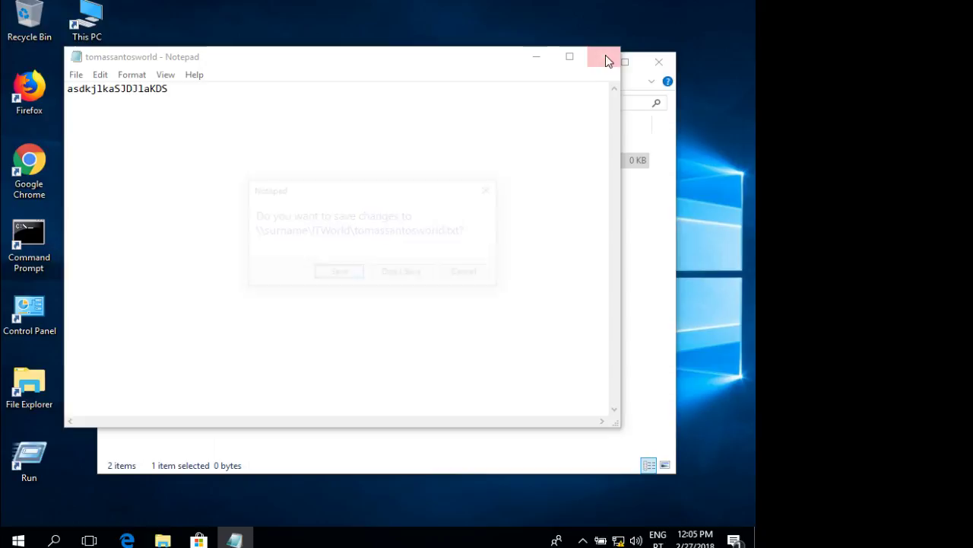
left_click(339, 272)
Step: Open the Start menu and show the signed-in account's options
left_click(365, 254)
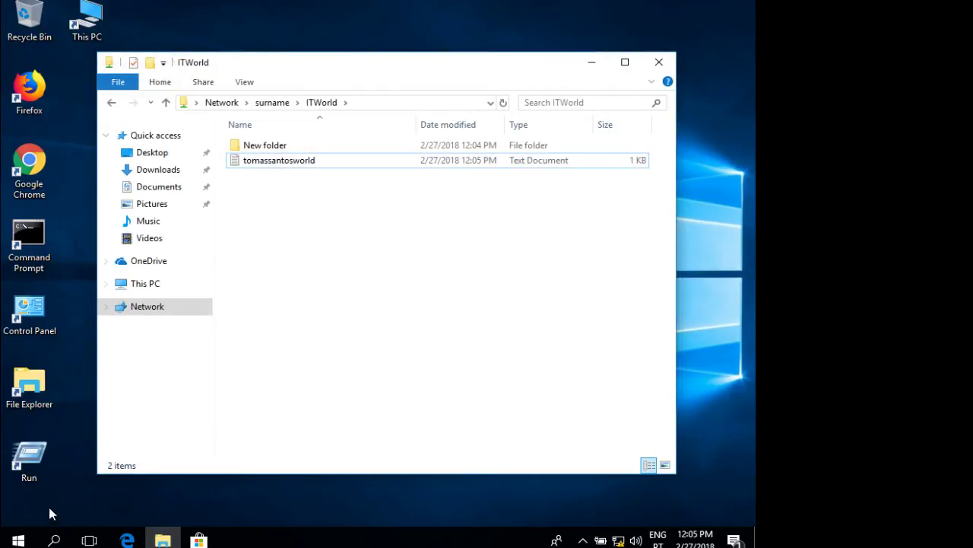
left_click(18, 540)
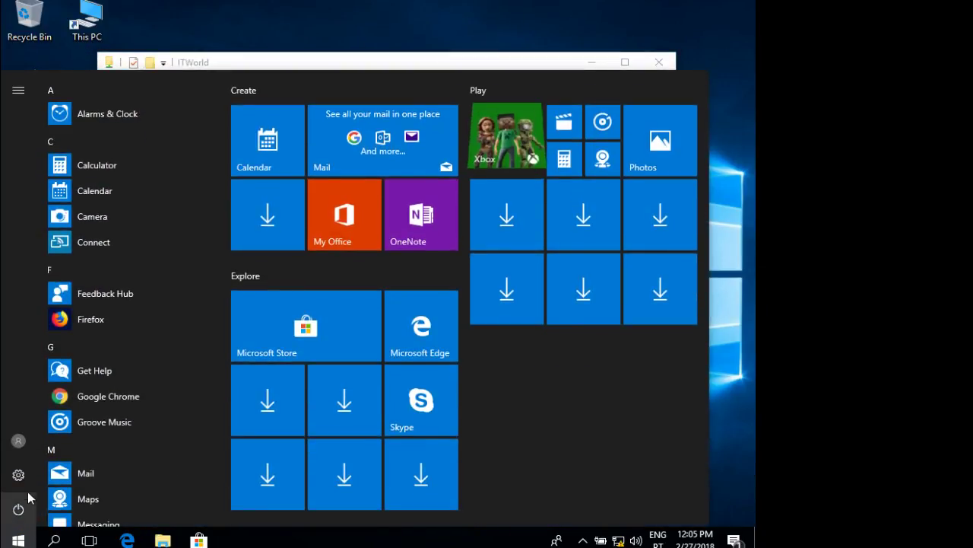
left_click(20, 444)
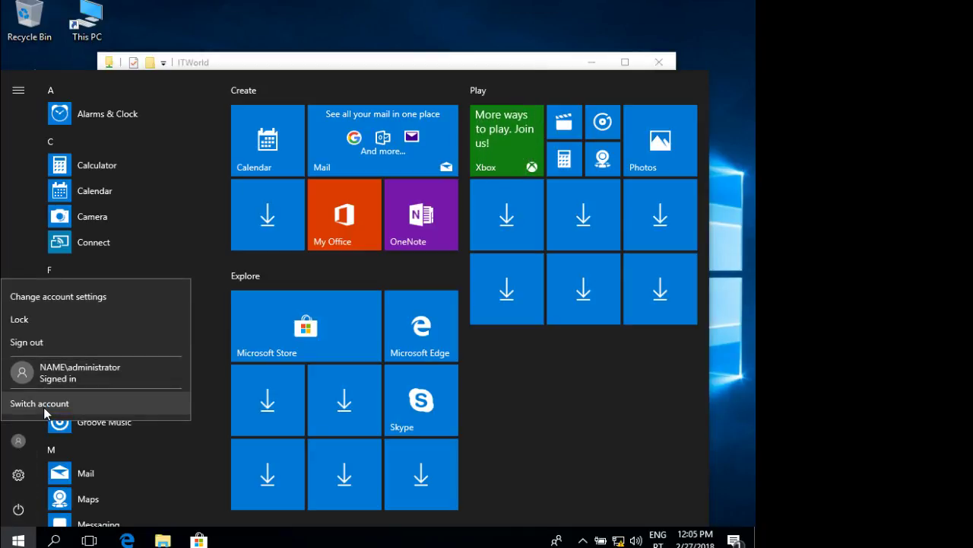
Step: Switch account and sign in through Other user with another domain user's name and password
left_click(43, 403)
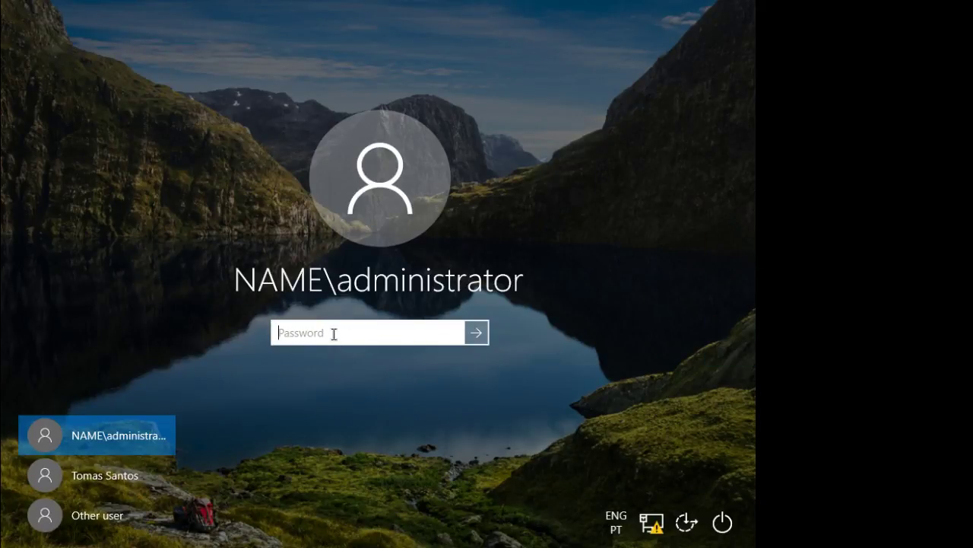
type("••")
key("BackSpace")
key("BackSpace")
left_click(114, 515)
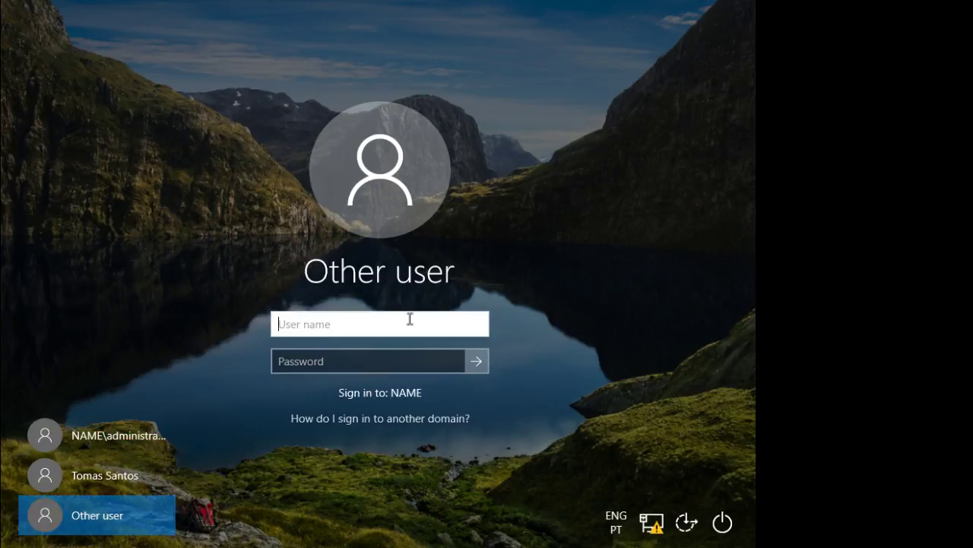
type("plinha")
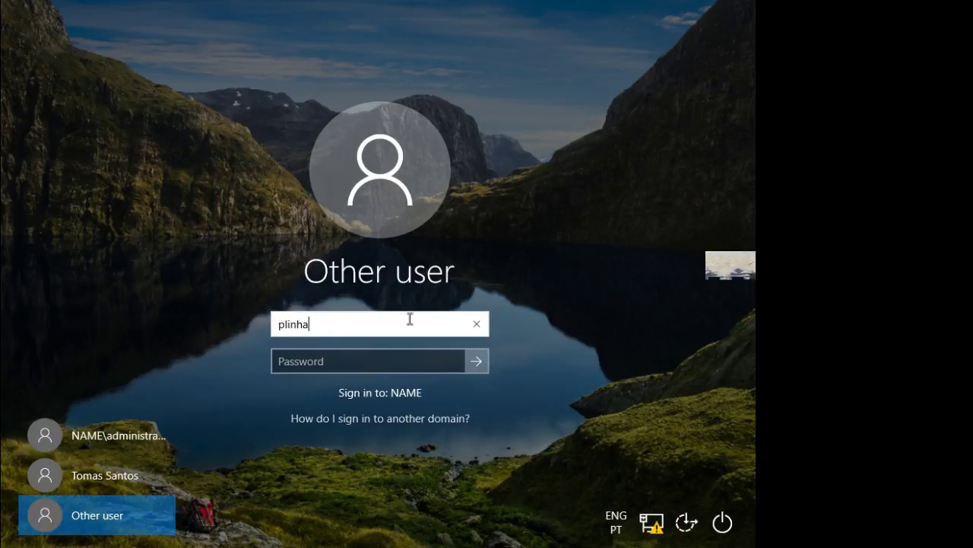
key("Tab")
type("••")
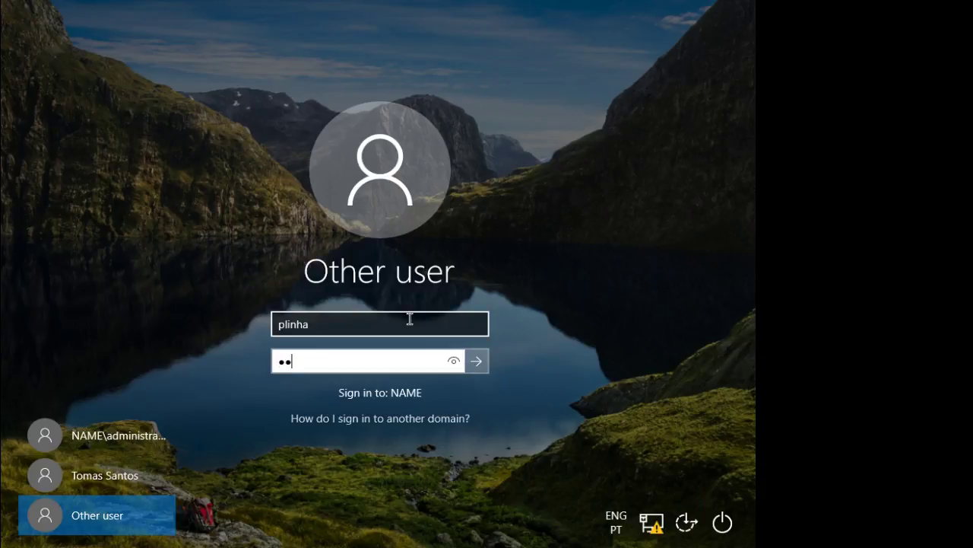
type("•••••")
key("Return")
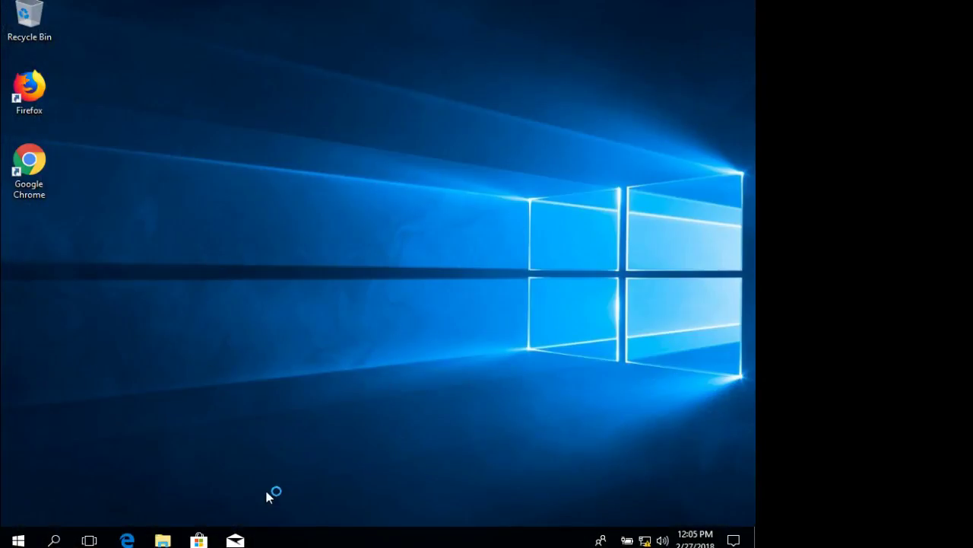
Step: Open File Explorer at the server's UNC share path, then dismiss the Start menu
left_click(163, 539)
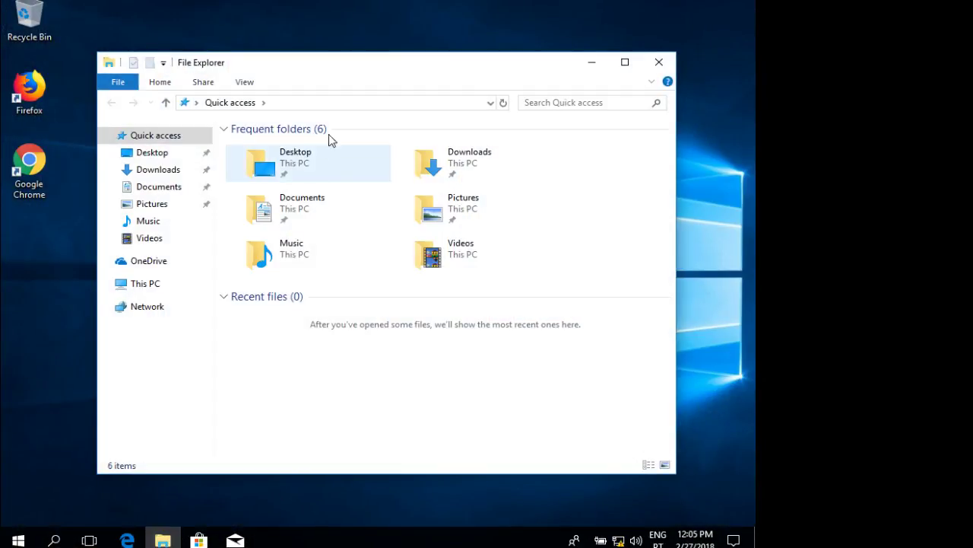
left_click(335, 103)
type("\\\\surnam")
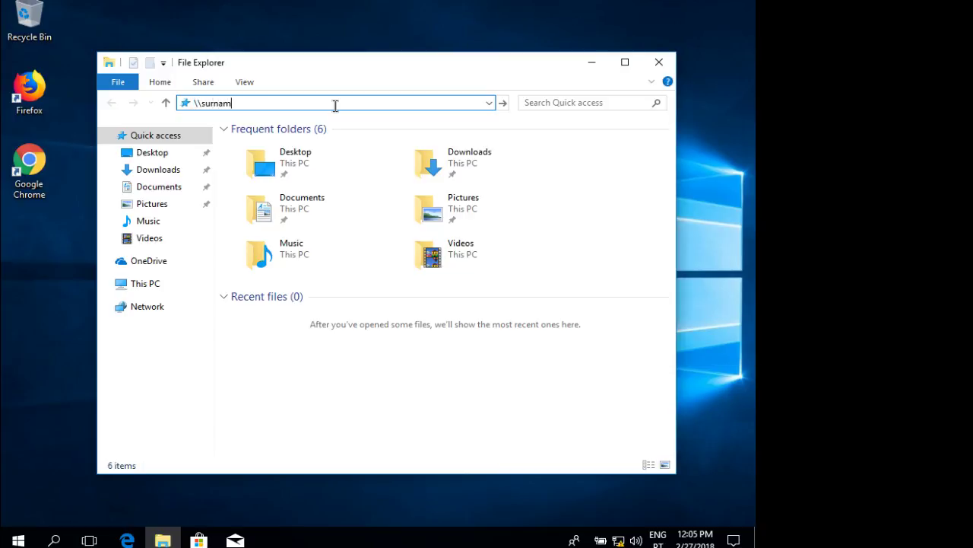
key("Tab")
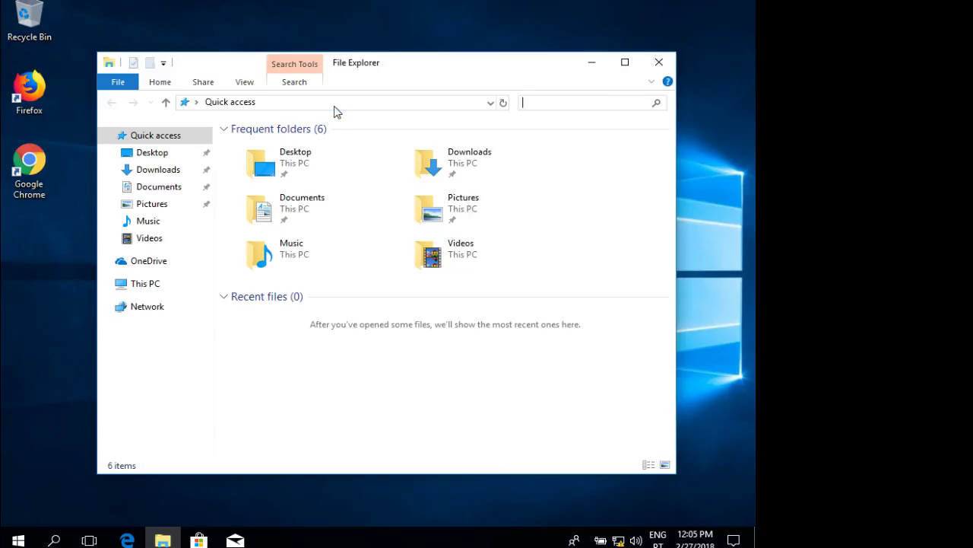
left_click(336, 105)
type("\\\\s")
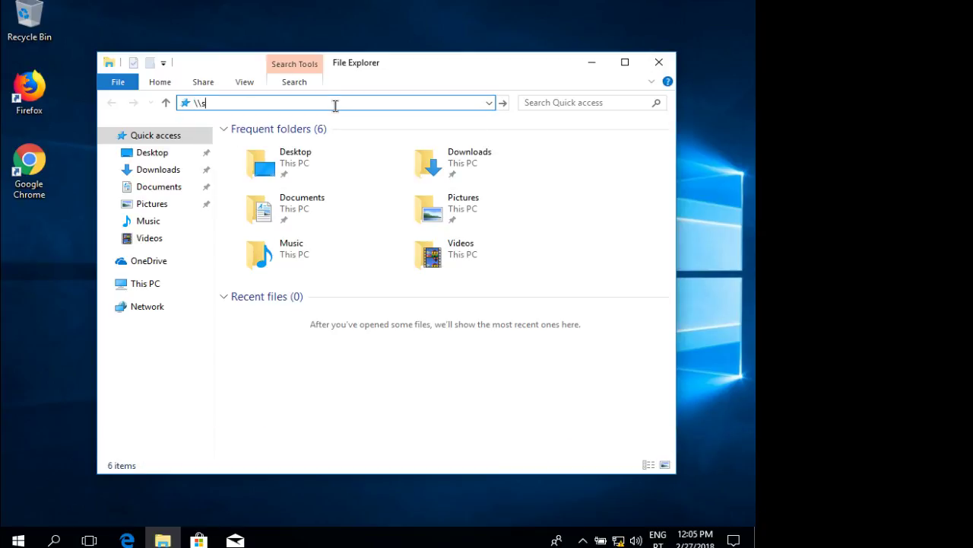
type("urname\\")
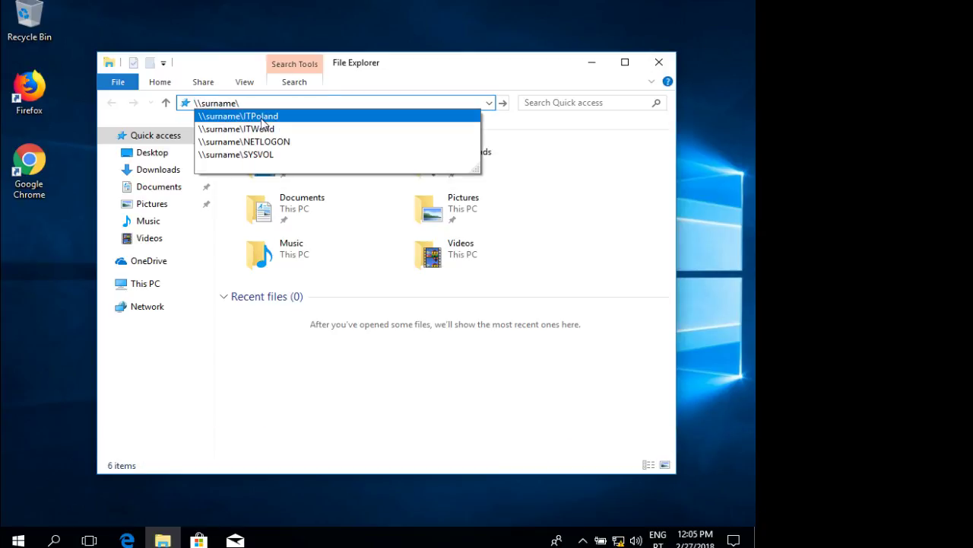
key("Return")
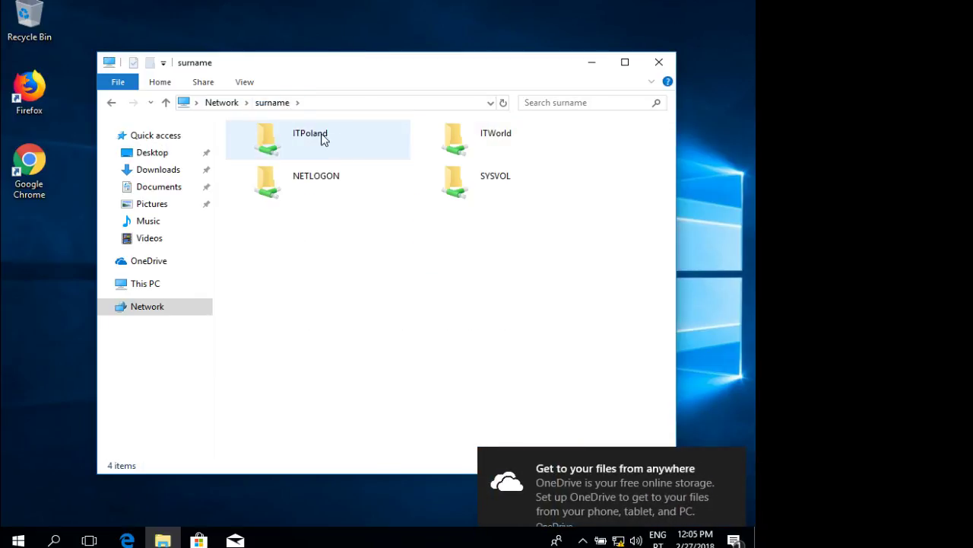
left_click(17, 541)
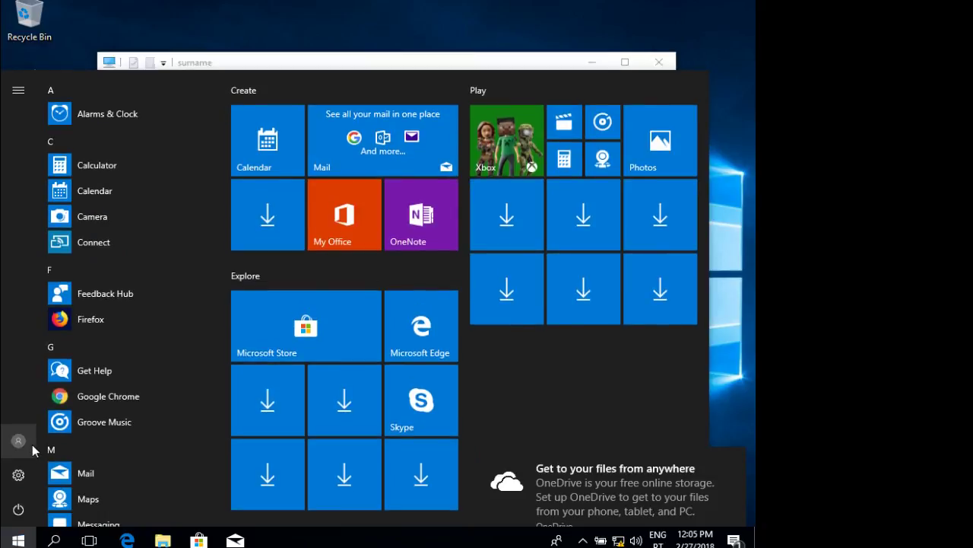
left_click(478, 39)
Step: Add 'asdasdadasfd' to the ITPoland text file and save it under a user-named file in Documents
double_click(326, 142)
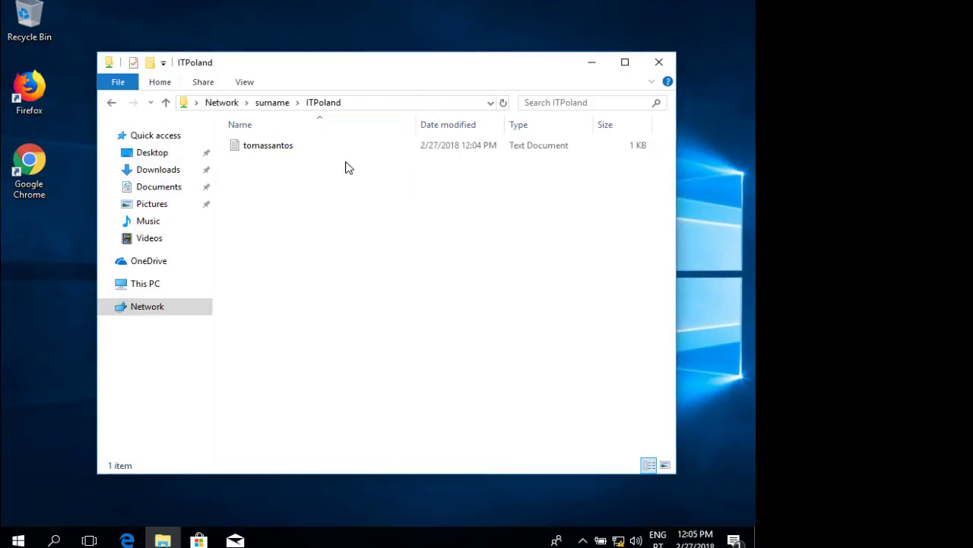
left_click(285, 148)
double_click(286, 148)
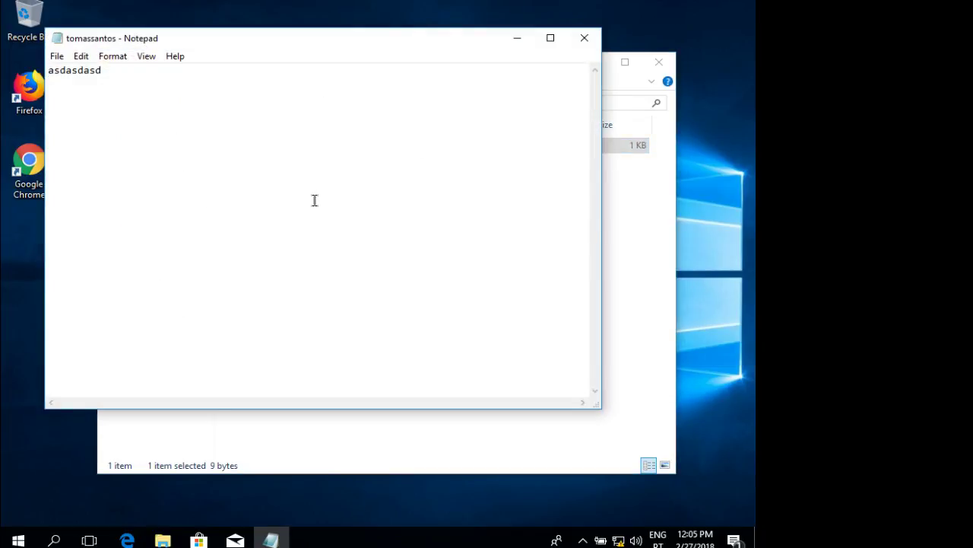
type("asdasdadasfd")
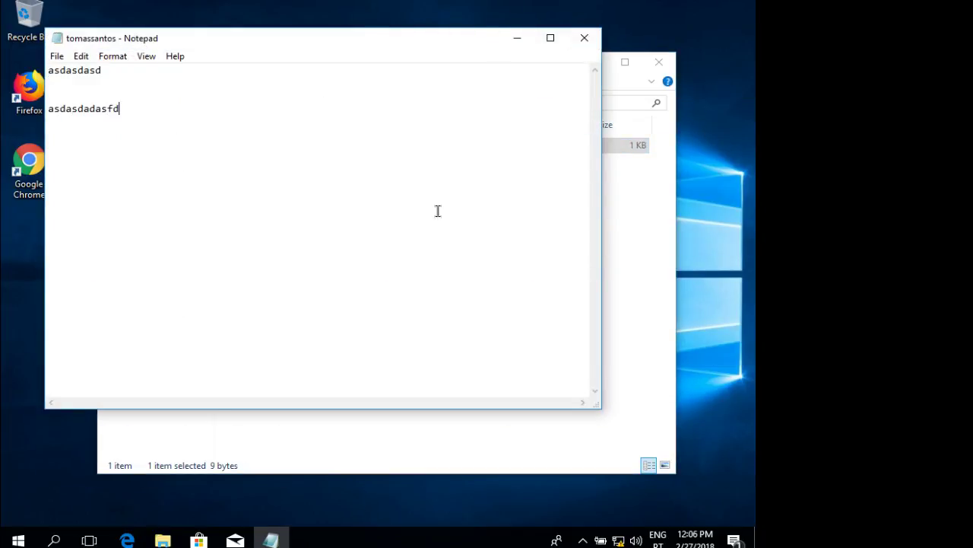
left_click(585, 44)
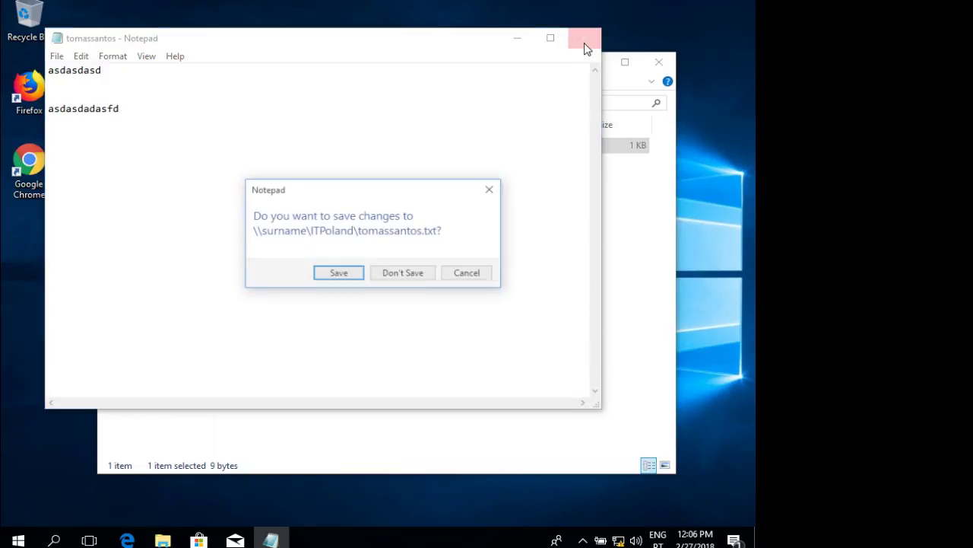
left_click(343, 276)
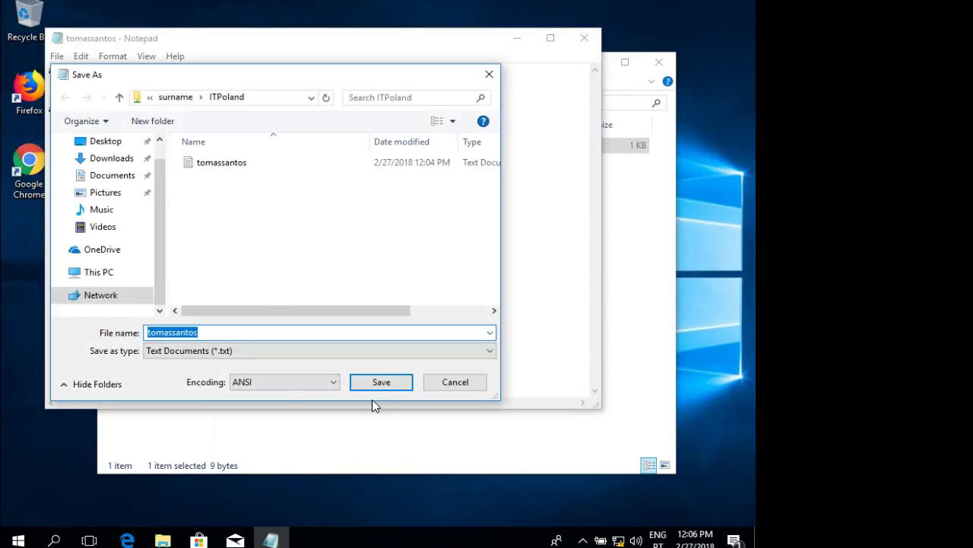
left_click(259, 333)
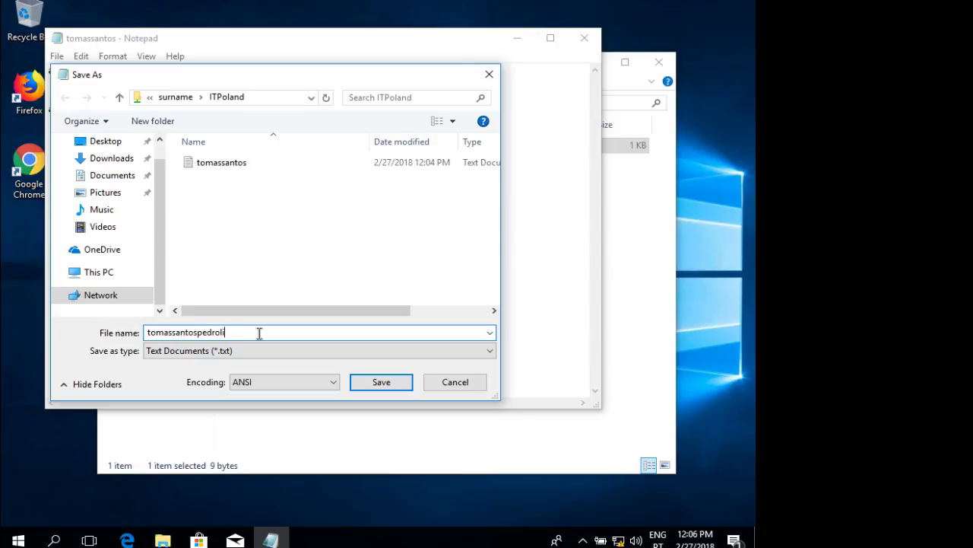
type("pedrolinha")
key("Return")
key("Return")
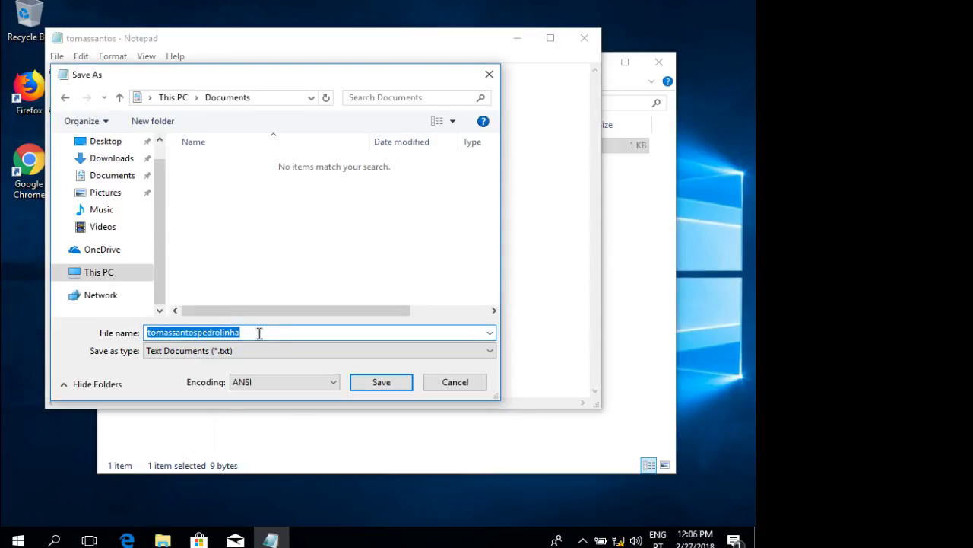
key("Return")
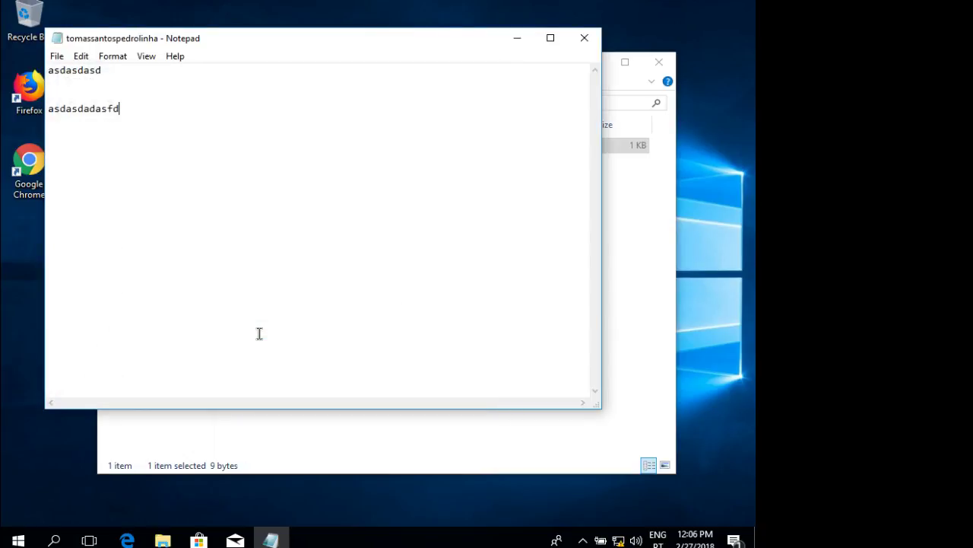
left_click(583, 38)
left_click(356, 222)
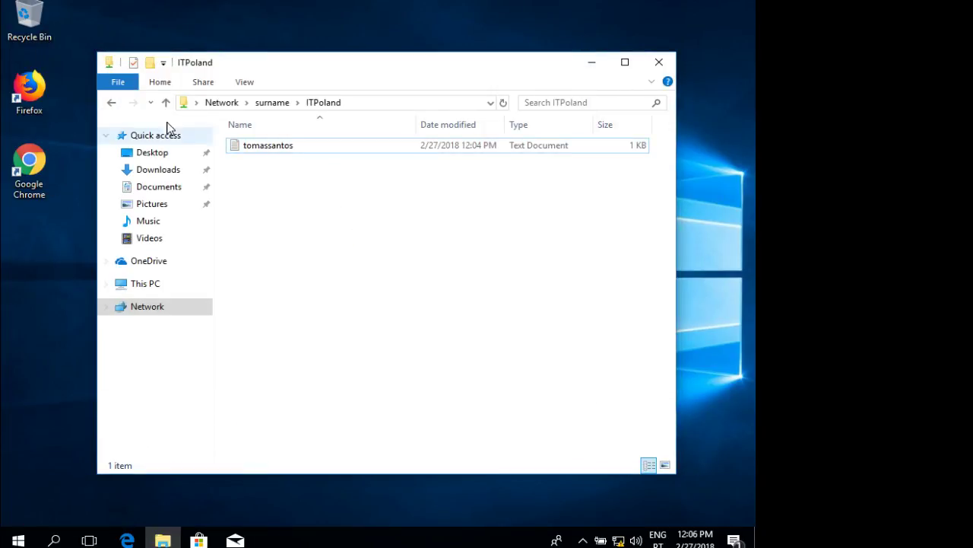
Step: Append 'a' to ITWorld's text file, save it in place, and reopen it to verify the line
left_click(111, 105)
double_click(474, 148)
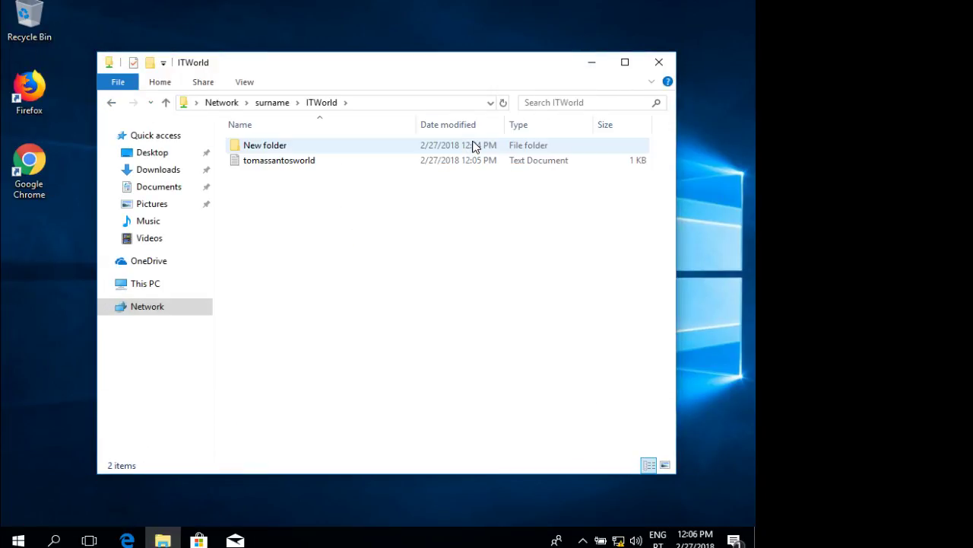
double_click(302, 161)
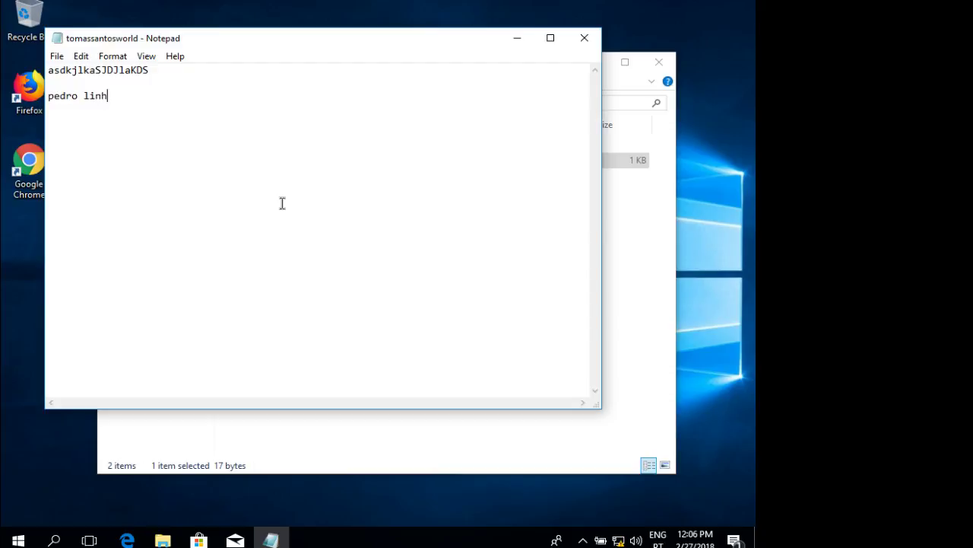
type("a")
left_click(585, 37)
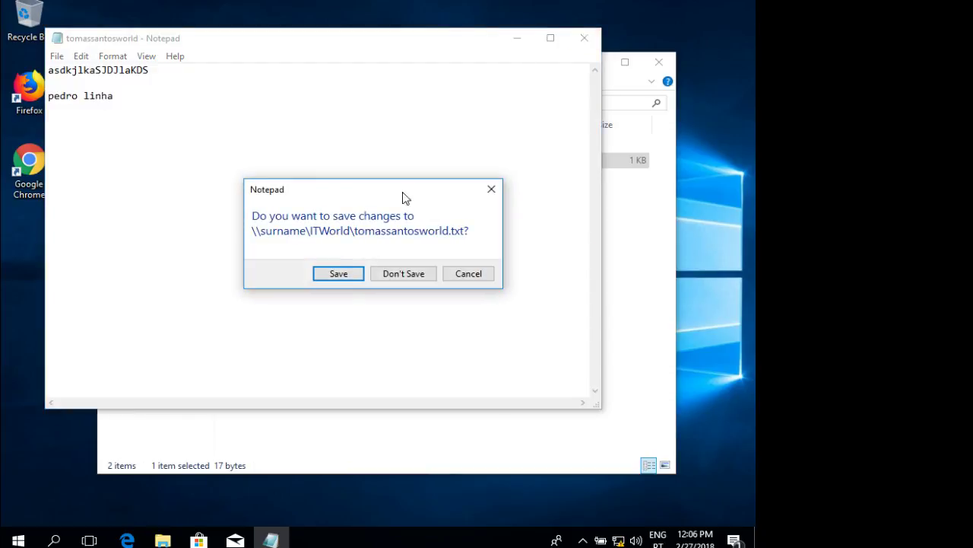
left_click(343, 273)
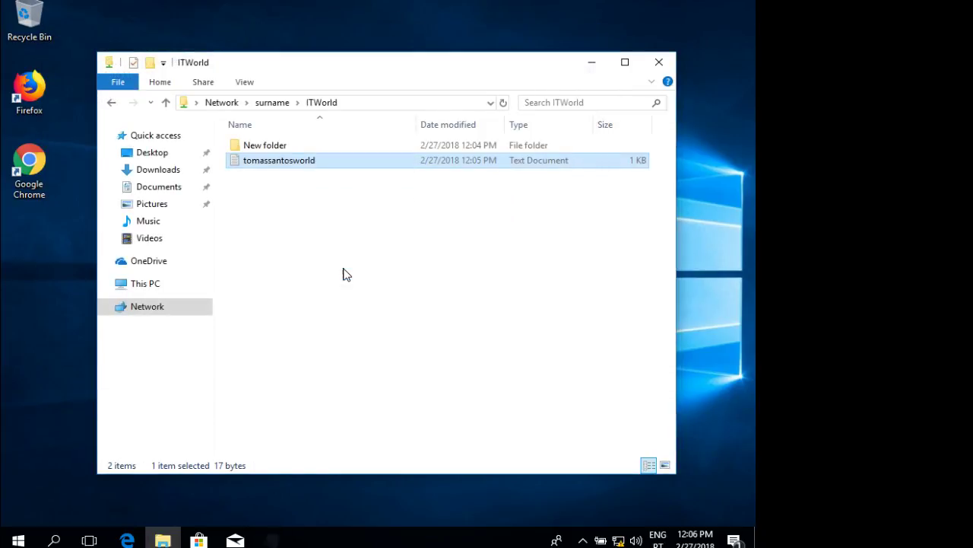
double_click(293, 165)
left_click_drag(114, 97, 31, 100)
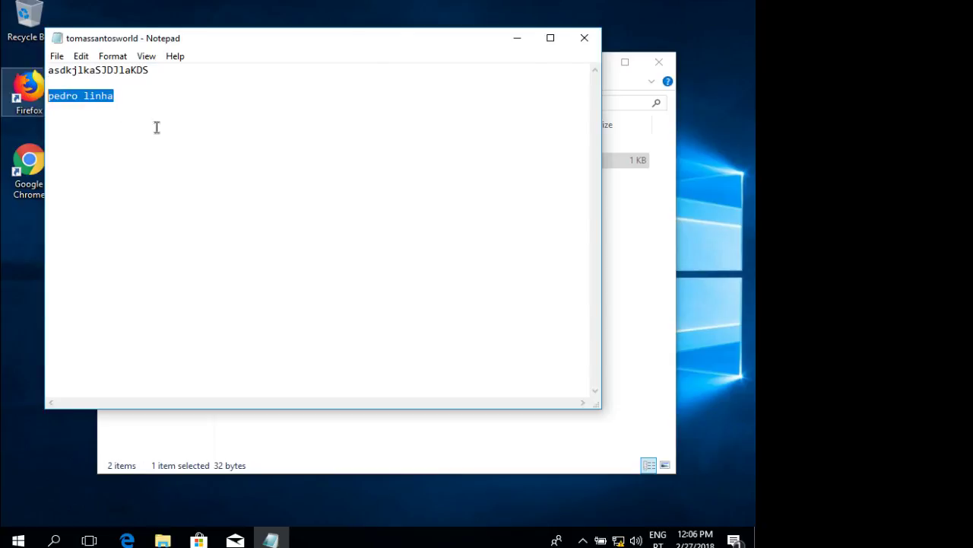
left_click(128, 100)
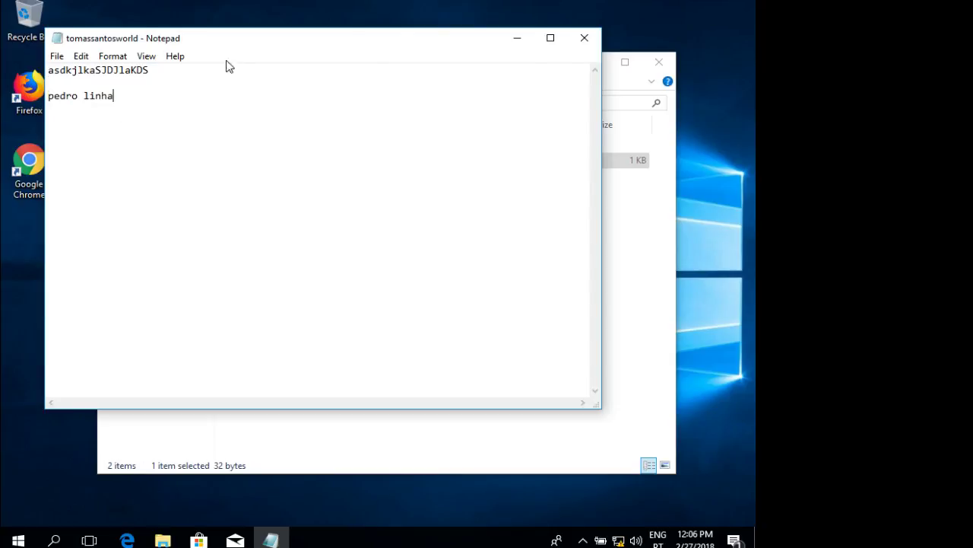
left_click(585, 37)
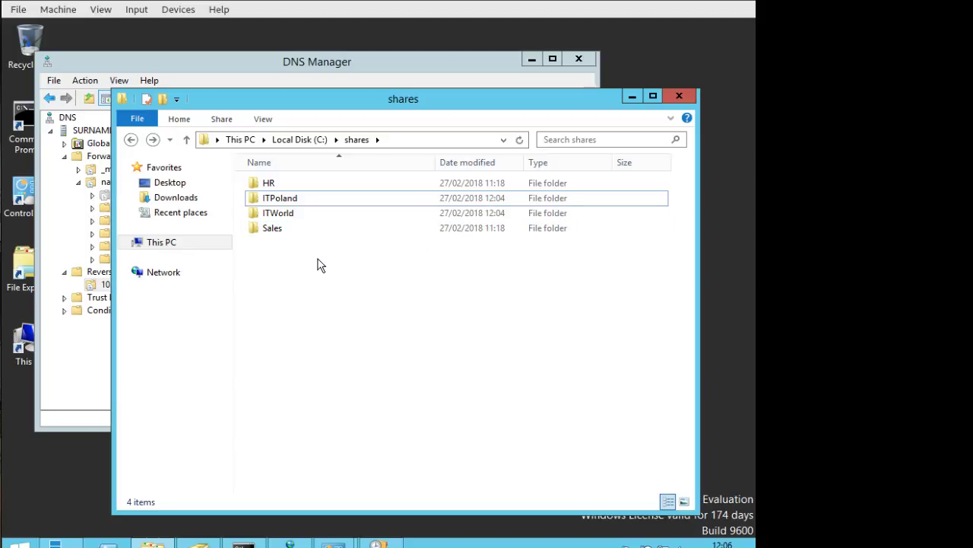
Step: View the groups the ITWorld folder is shared with, closing without changes
left_click(279, 219)
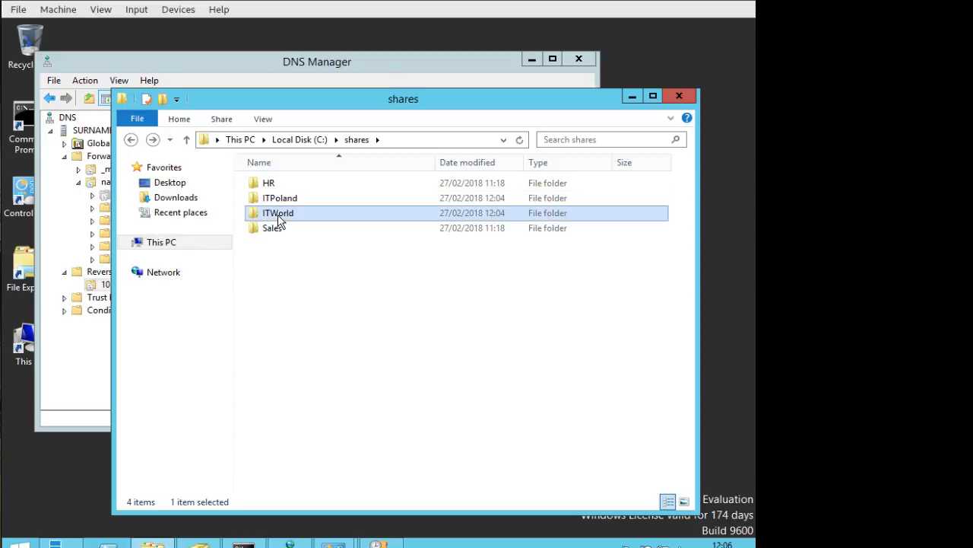
right_click(280, 219)
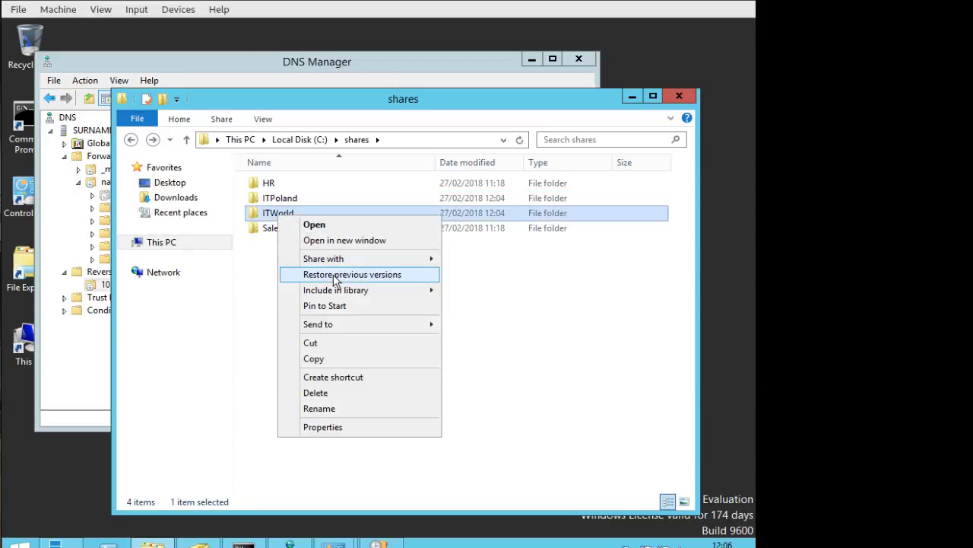
mouse_move(390, 263)
left_click(487, 278)
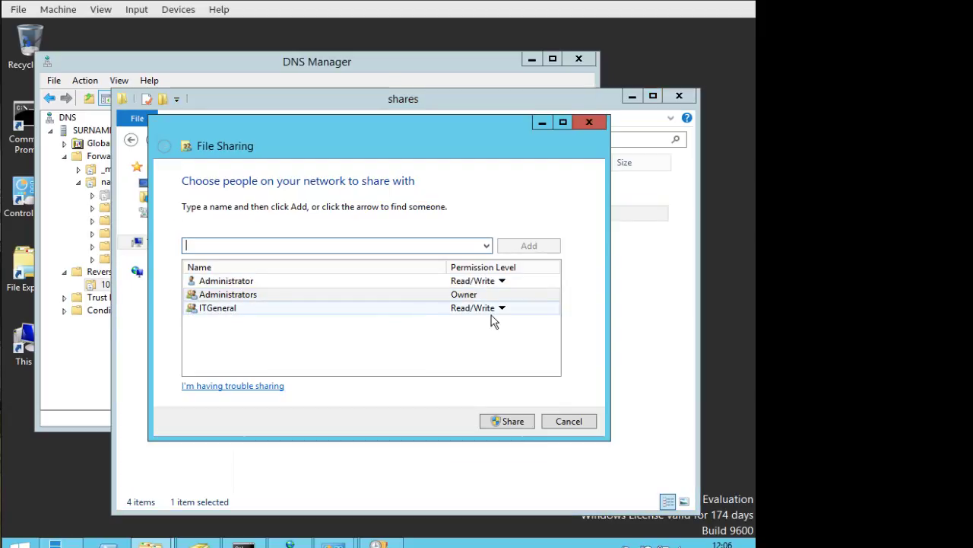
left_click(569, 421)
Step: View ITPoland's sharing groups without changes, then switch to Active Directory Users and Computers
left_click(276, 199)
right_click(275, 199)
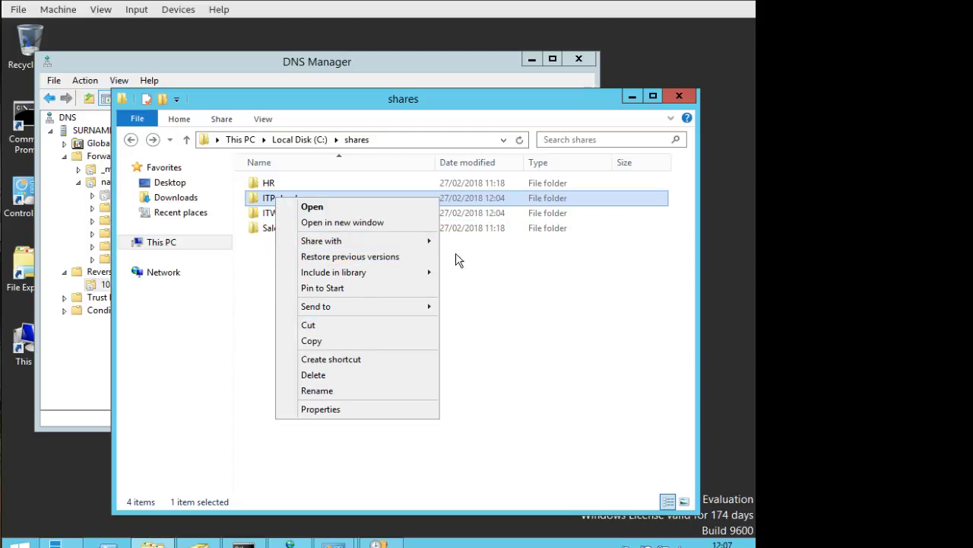
mouse_move(426, 245)
left_click(493, 257)
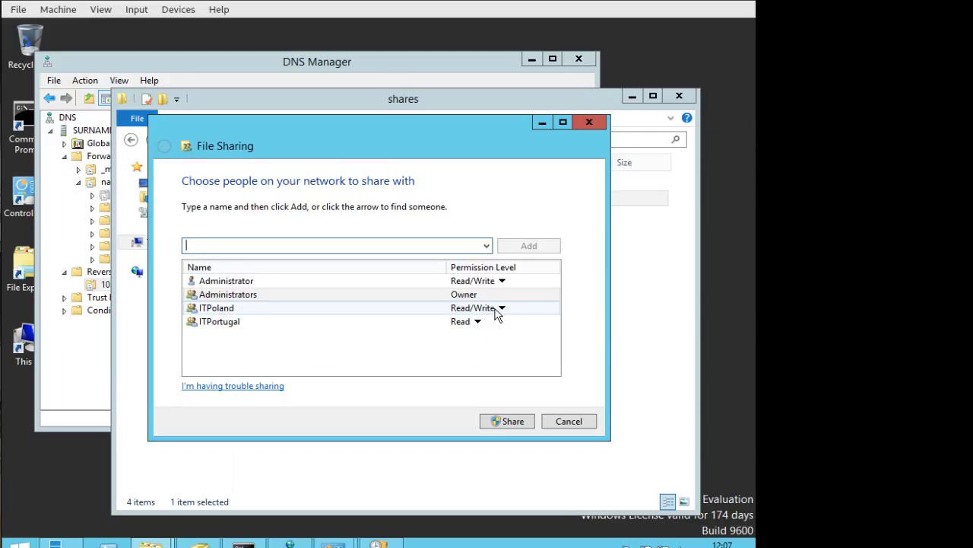
left_click(583, 420)
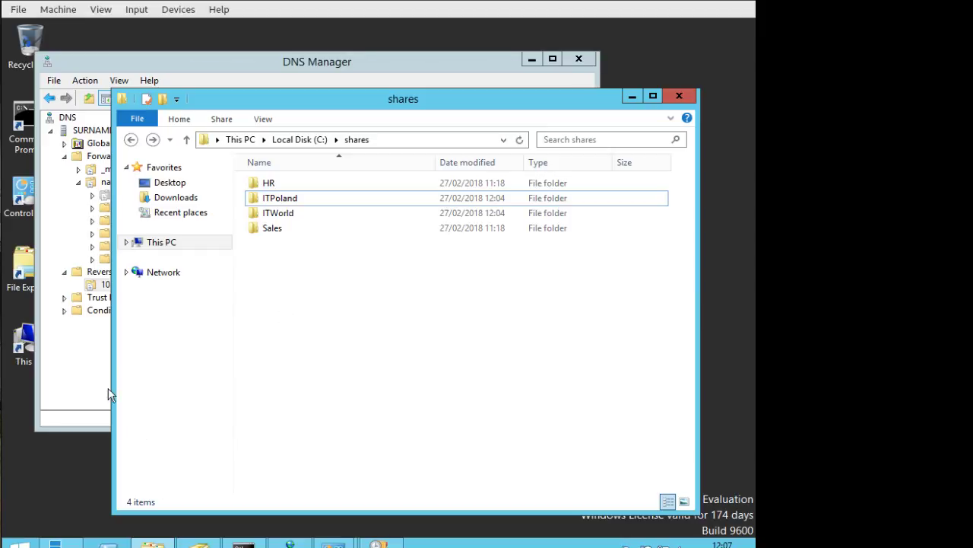
left_click(100, 378)
left_click(199, 544)
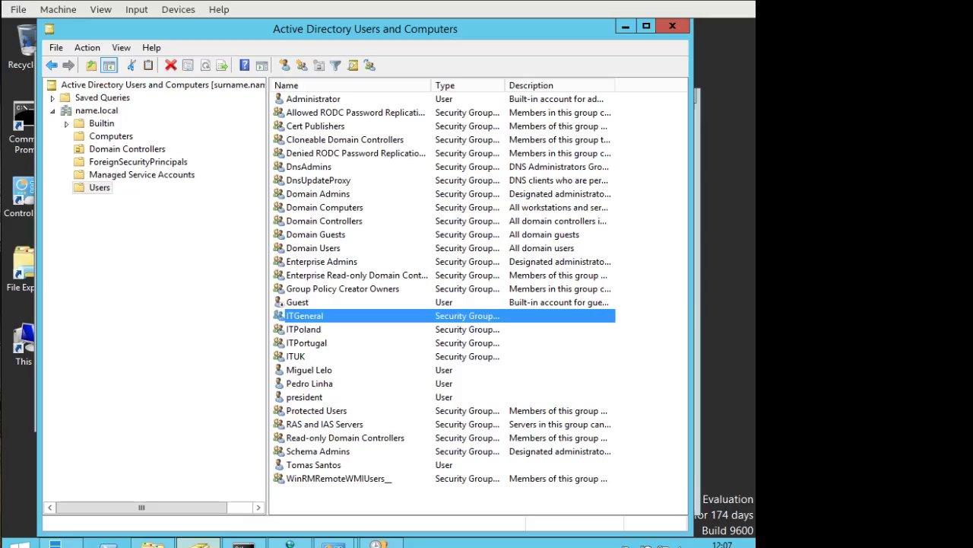
right_click(328, 466)
left_click(312, 433)
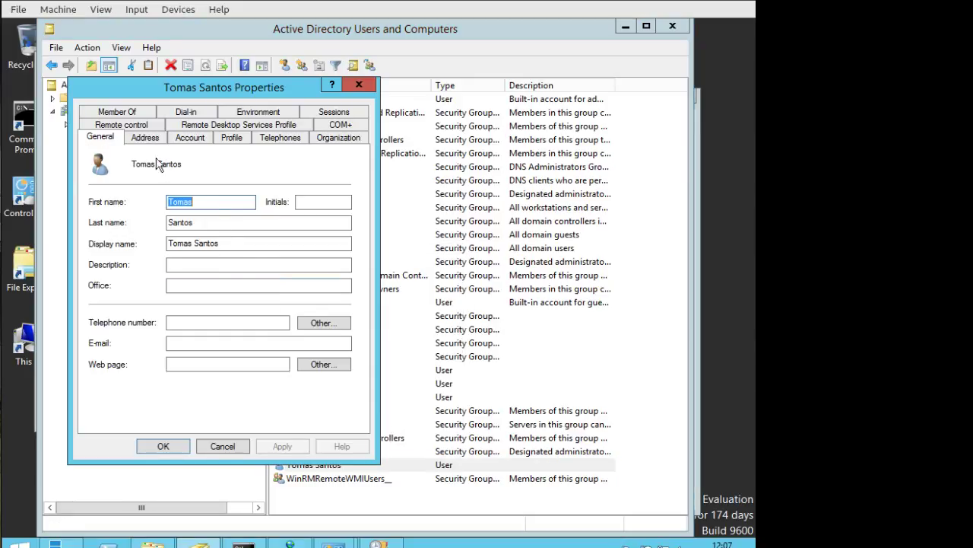
left_click(116, 112)
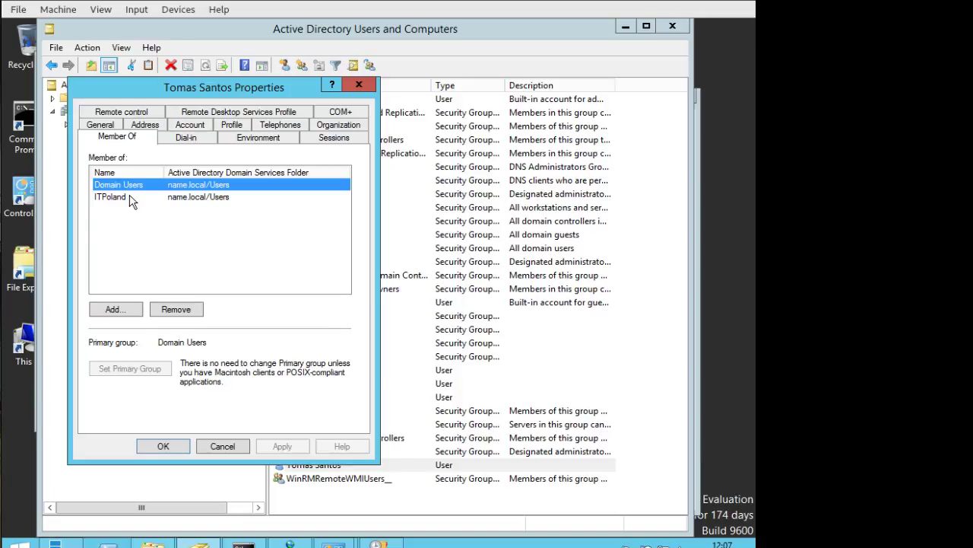
left_click(231, 446)
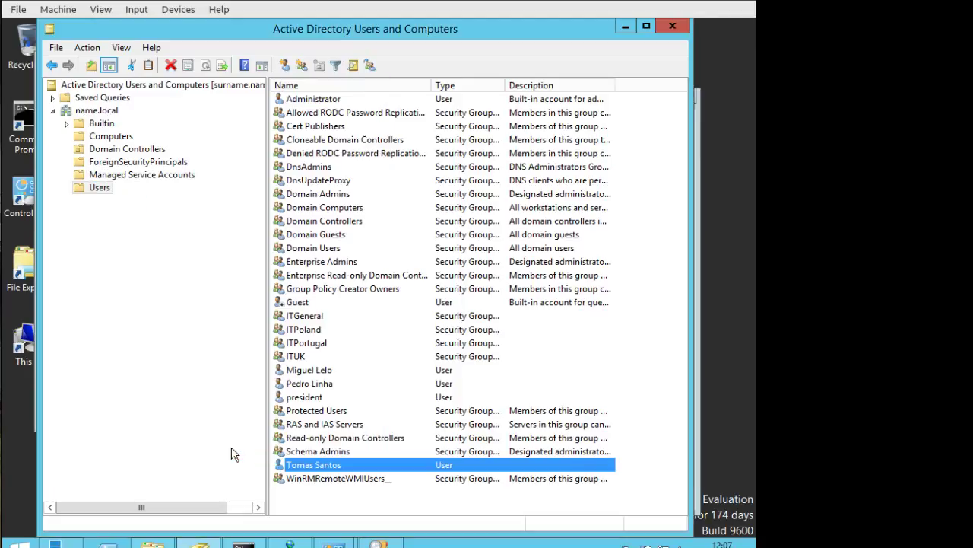
right_click(312, 384)
left_click(356, 353)
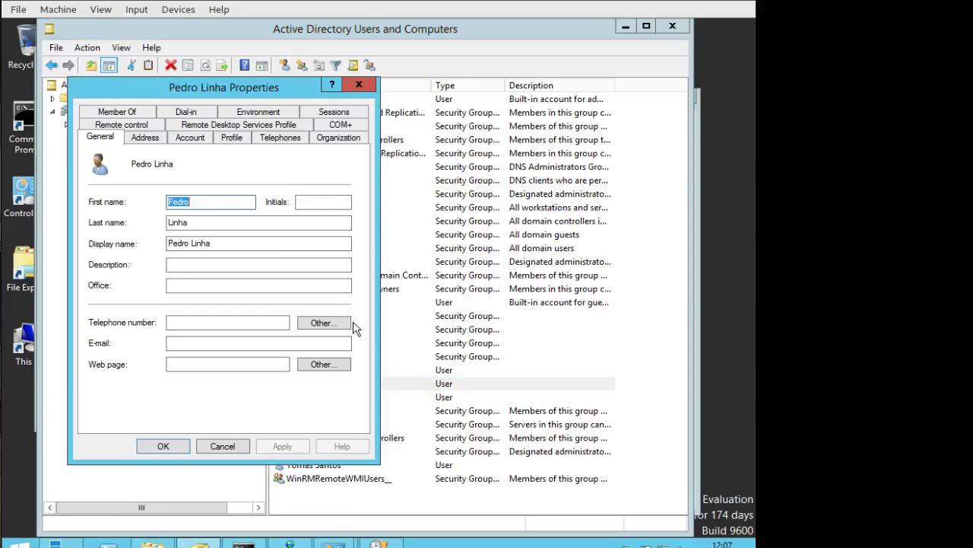
left_click(129, 114)
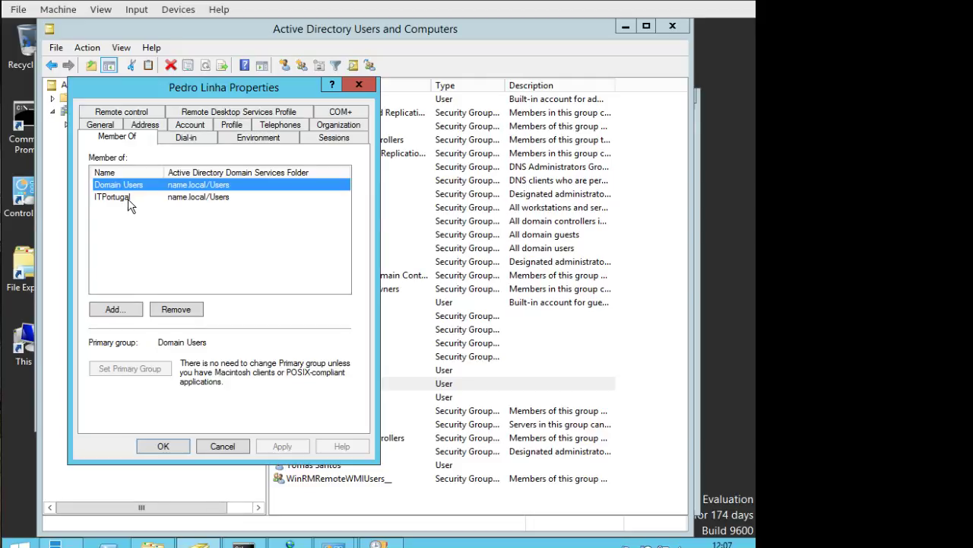
left_click(232, 451)
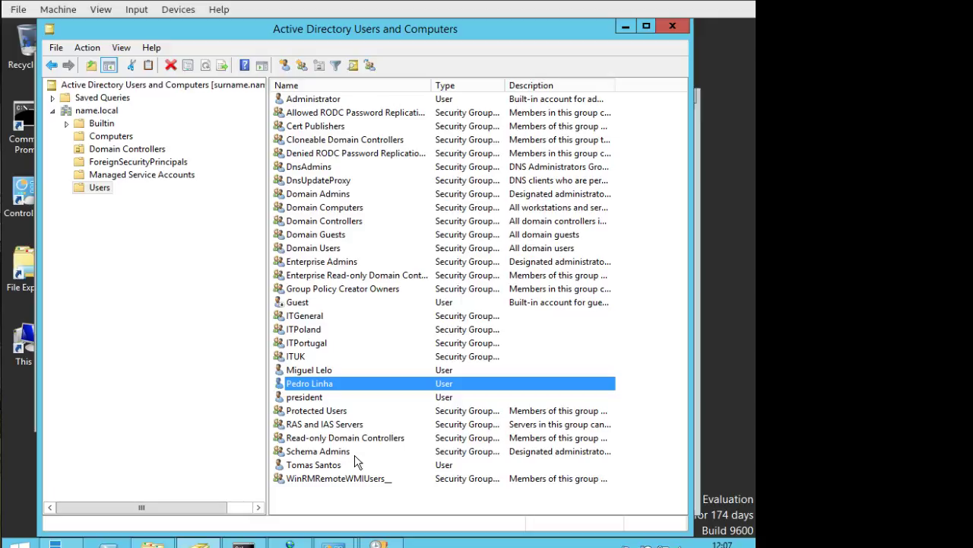
Step: Move the first user out of ITPortugal and into ITPoland
left_click(318, 468)
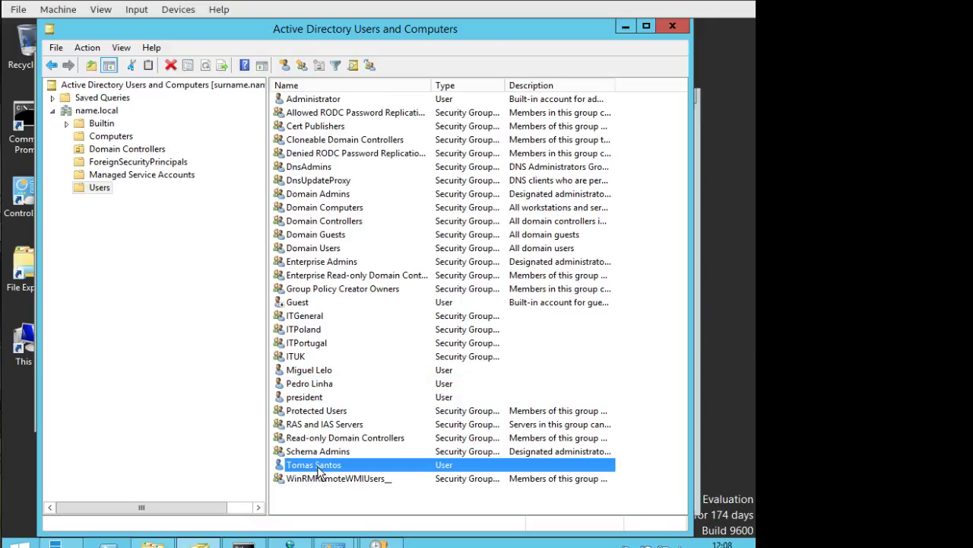
left_click(327, 386)
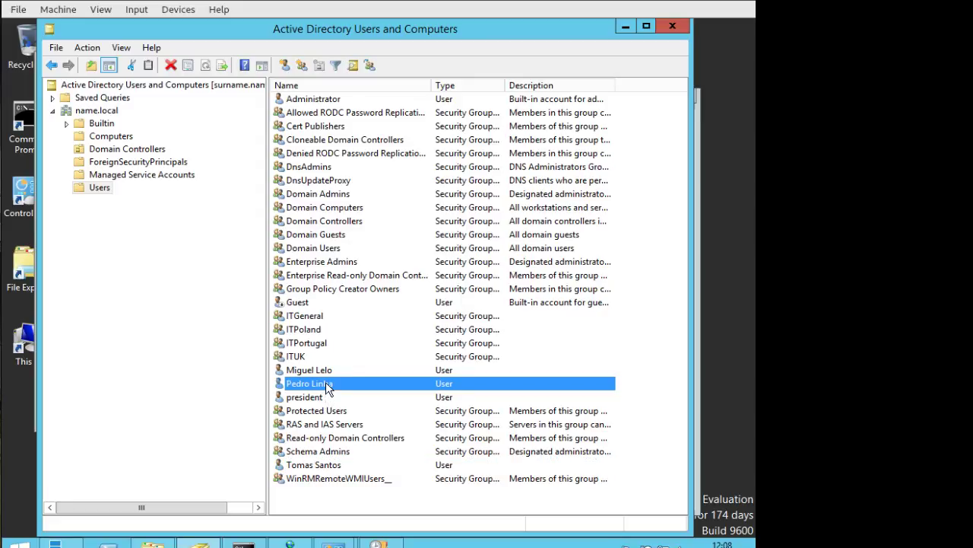
right_click(328, 387)
left_click(380, 352)
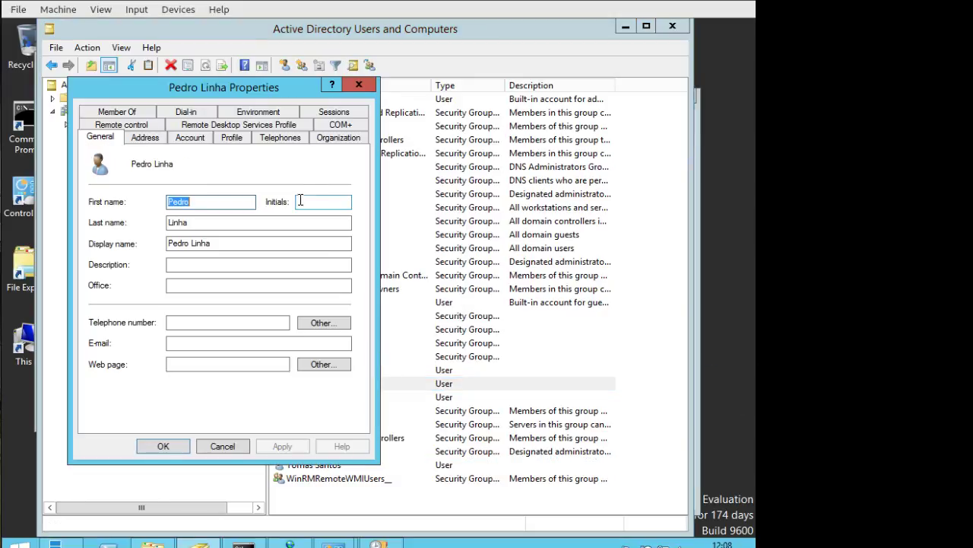
left_click(116, 111)
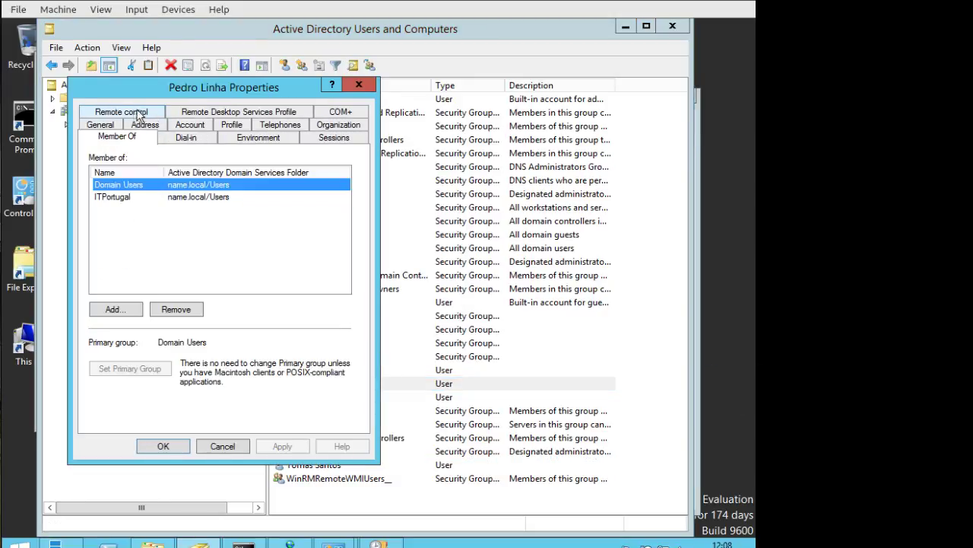
left_click(139, 198)
left_click(170, 310)
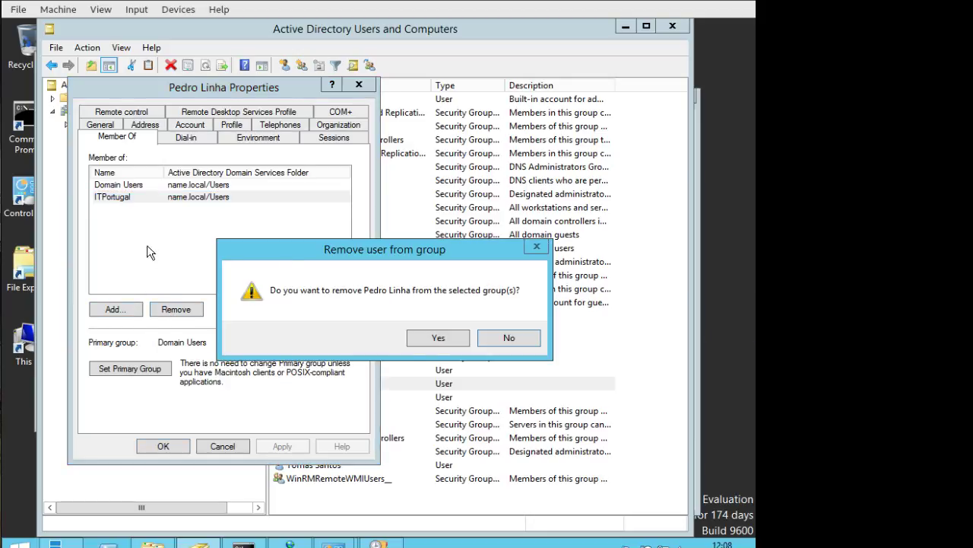
left_click(438, 339)
left_click(137, 311)
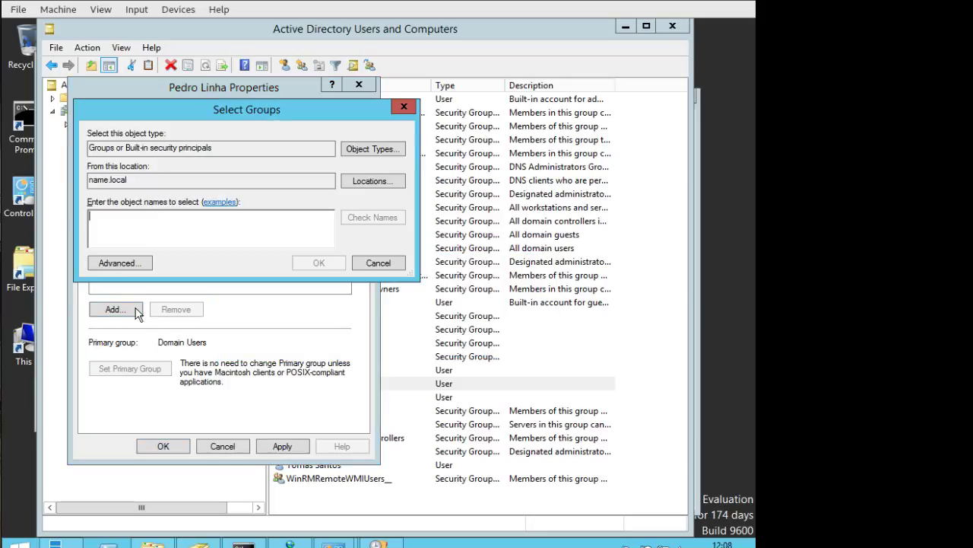
type("itpol")
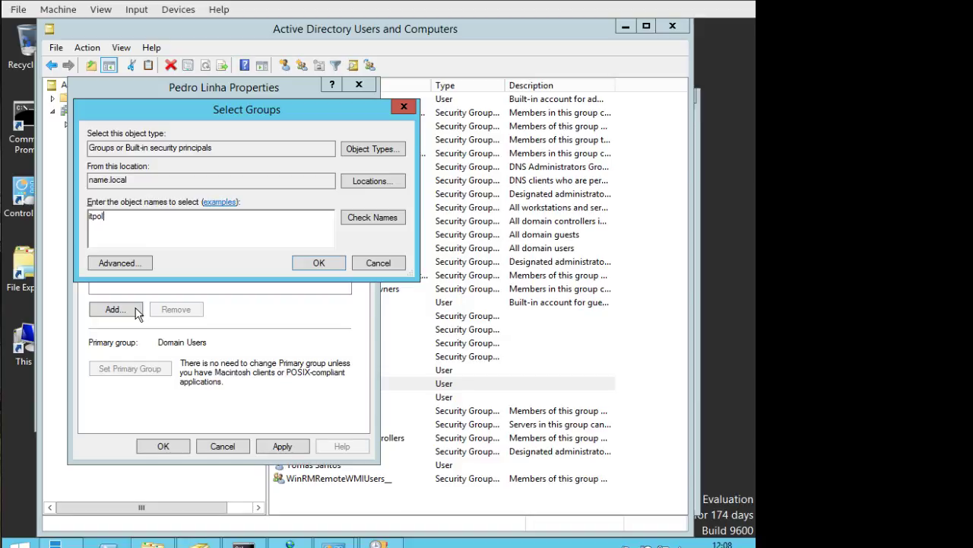
key("Return")
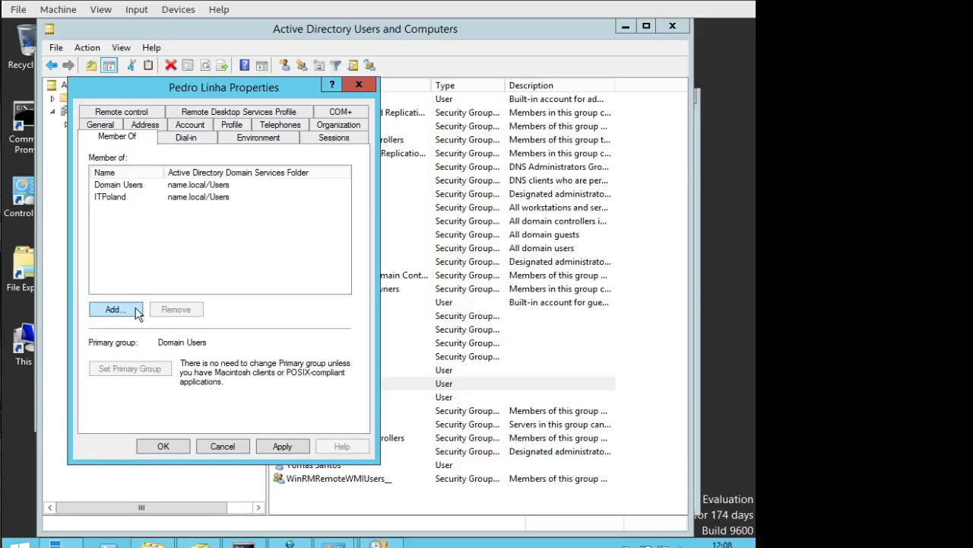
left_click(182, 448)
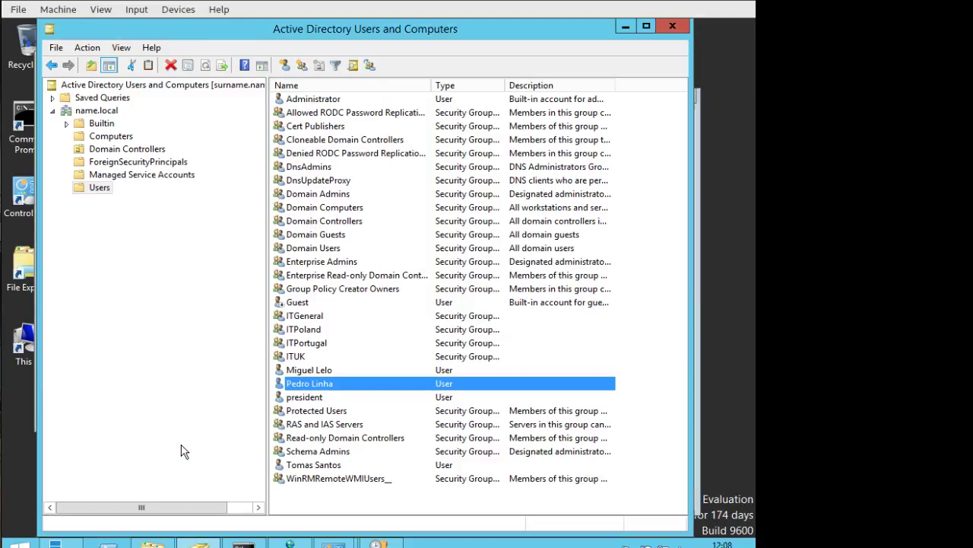
Step: Move the second user out of ITPoland and into ITPortugal
left_click(331, 462)
right_click(331, 461)
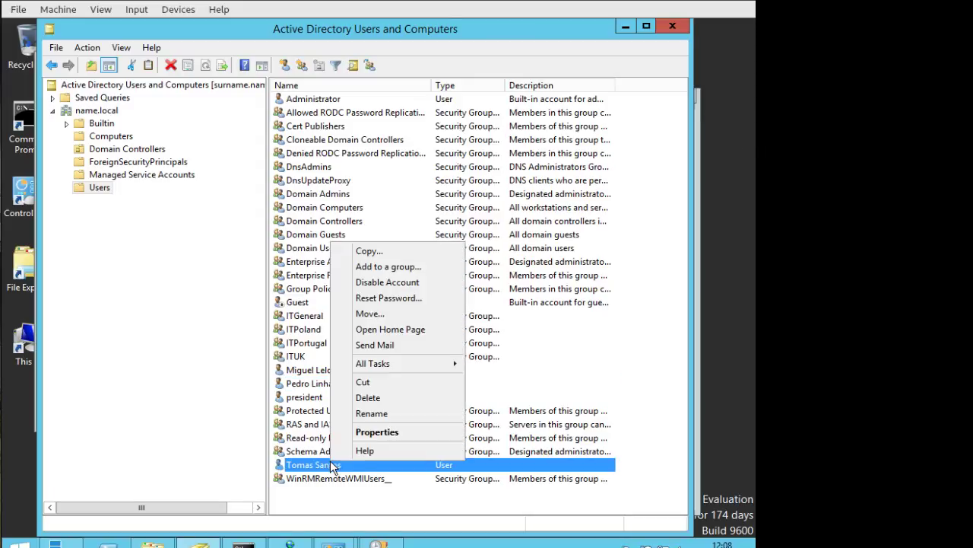
left_click(358, 430)
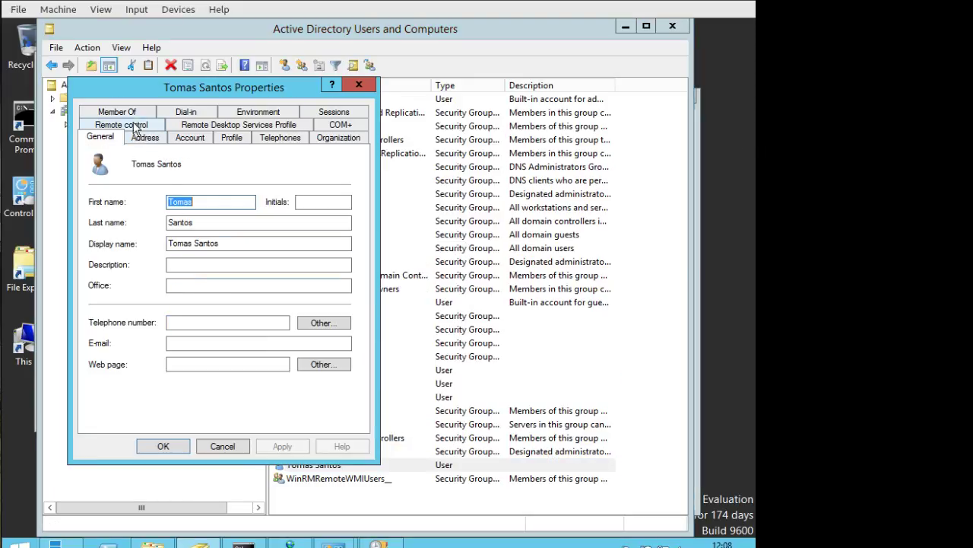
left_click(137, 112)
left_click(148, 199)
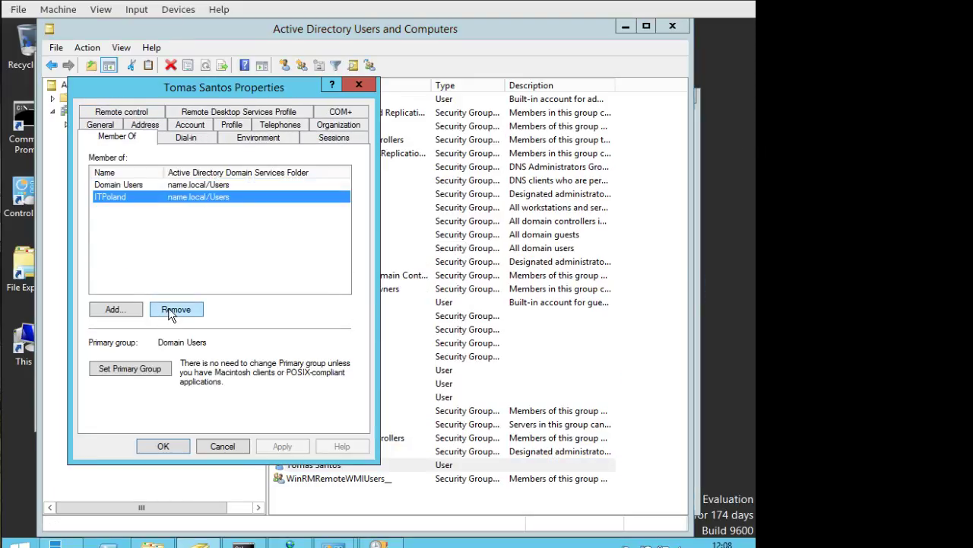
left_click(174, 308)
left_click(435, 339)
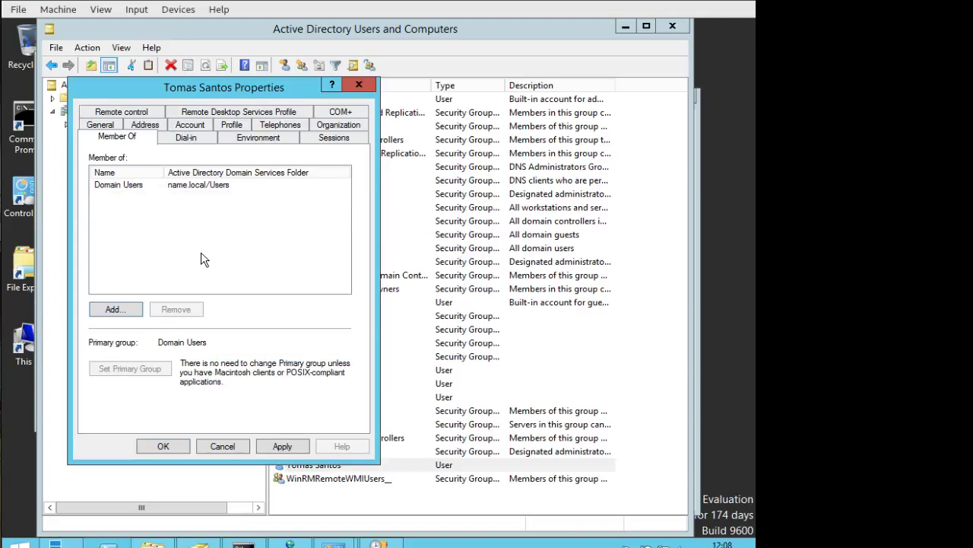
left_click(129, 314)
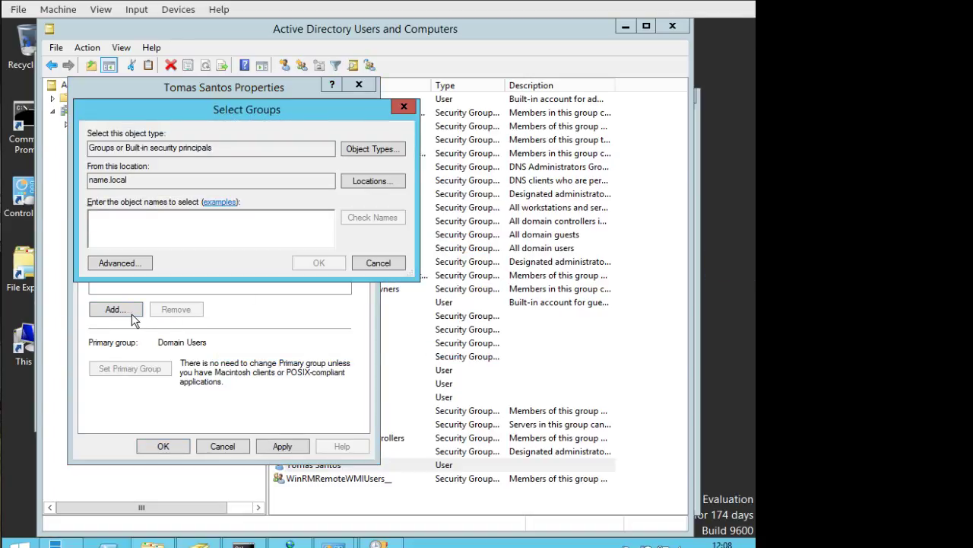
type("itpola")
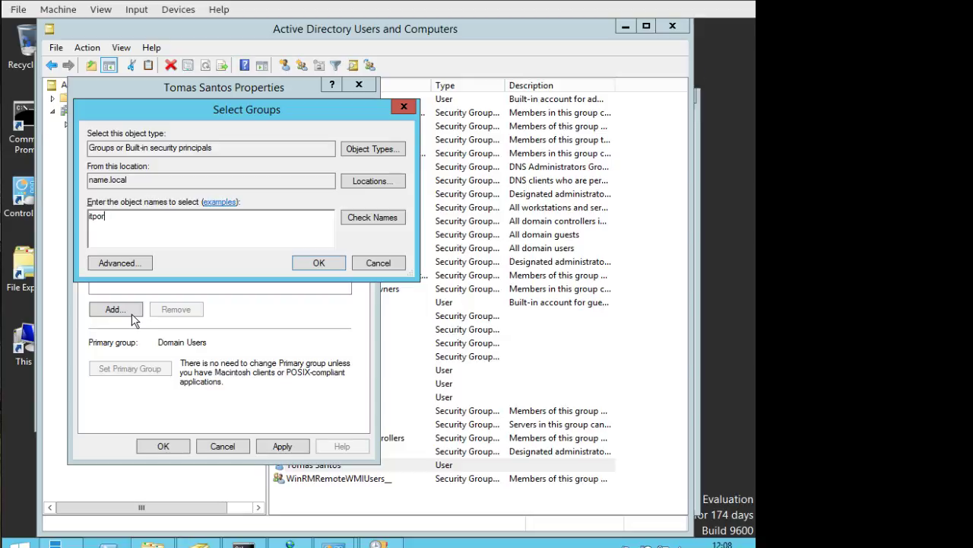
left_click(395, 225)
left_click(319, 262)
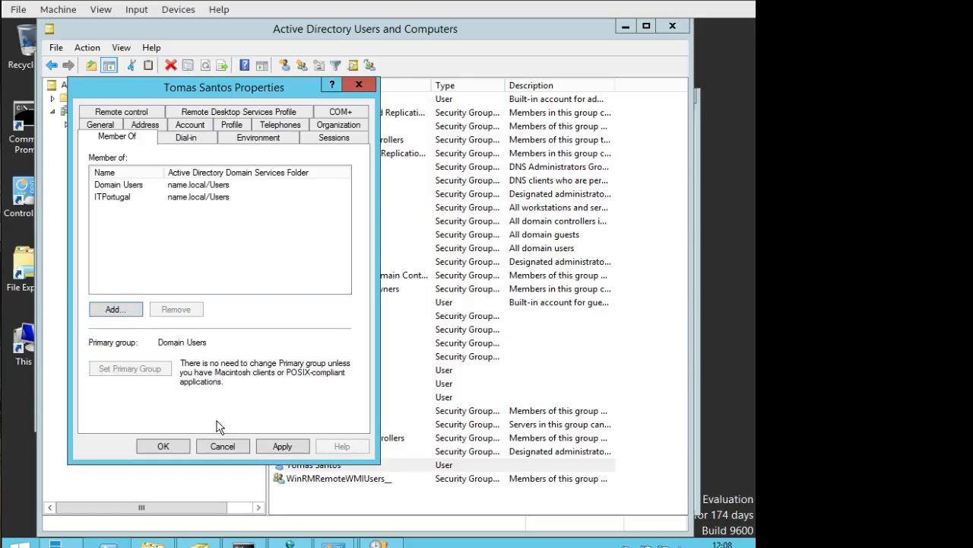
left_click(165, 446)
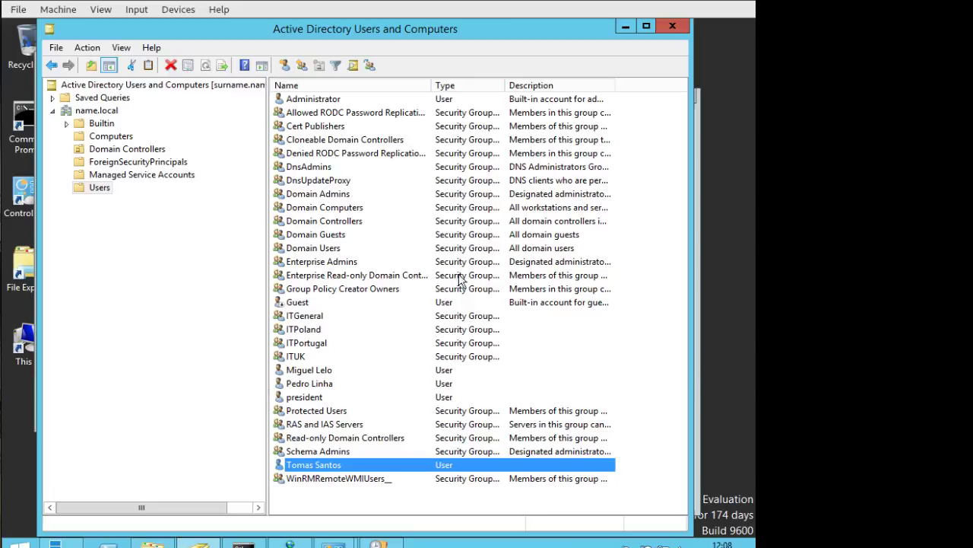
left_click(625, 28)
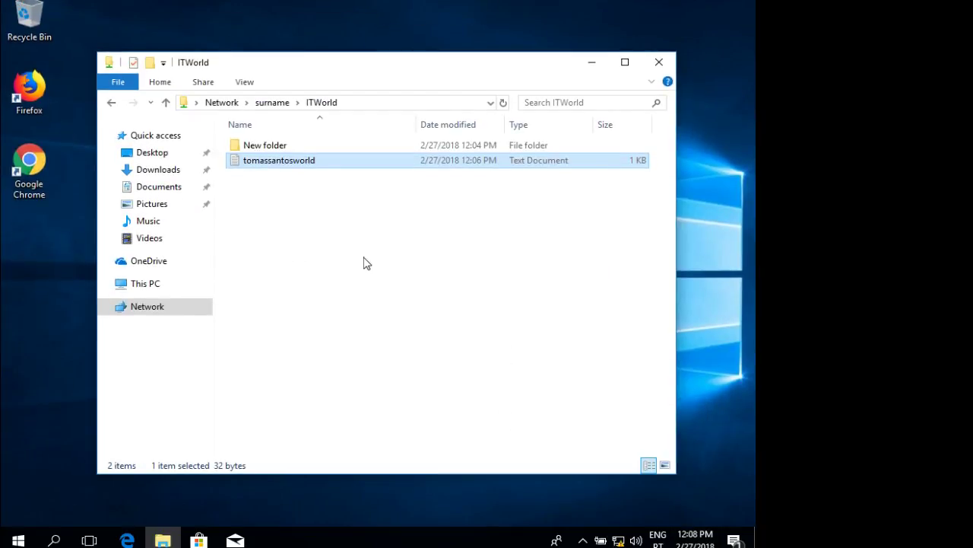
Step: Sign out of the current Windows 10 session
left_click(368, 263)
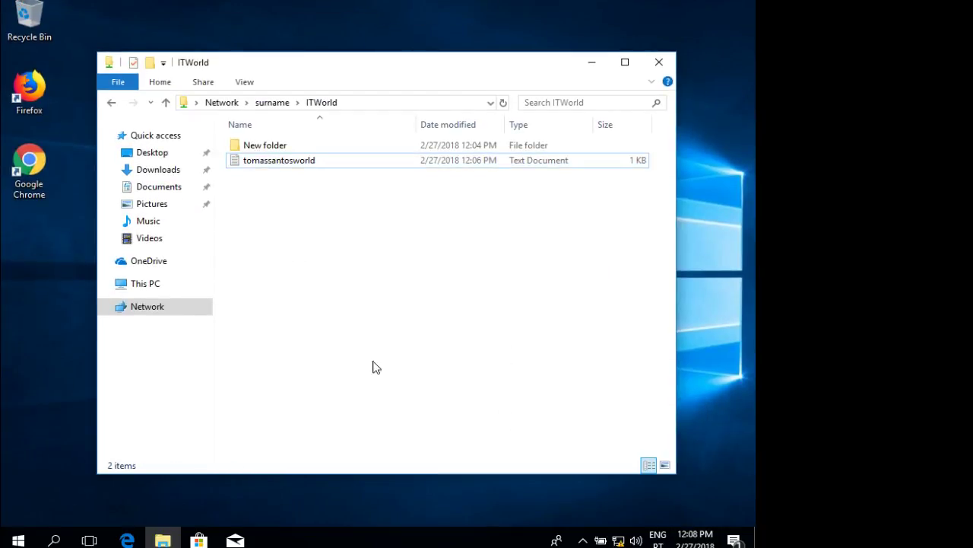
left_click(18, 540)
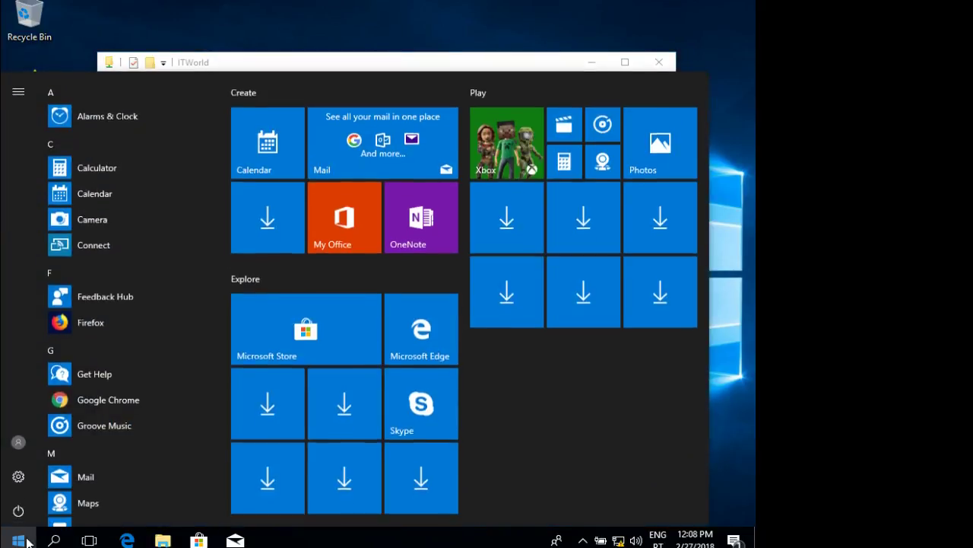
left_click(19, 443)
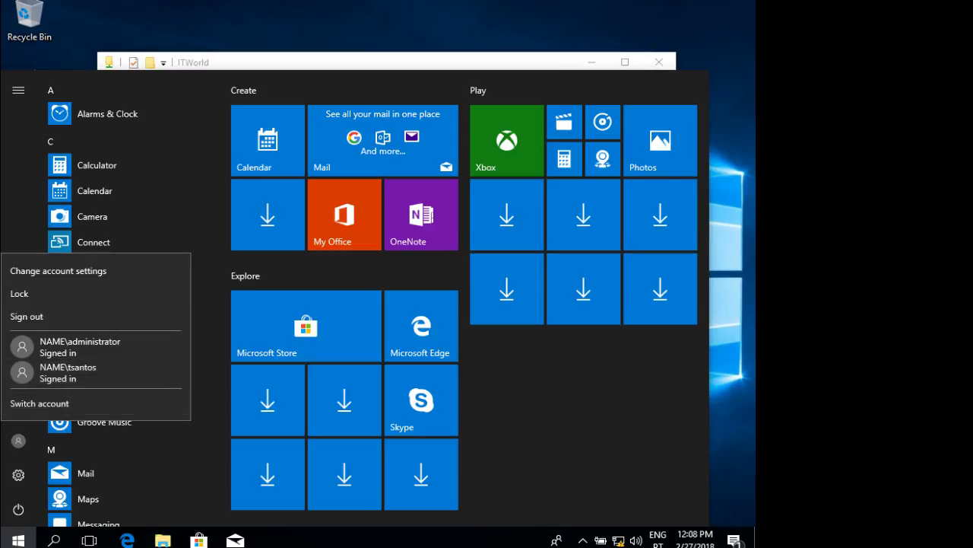
left_click(397, 59)
left_click(399, 62)
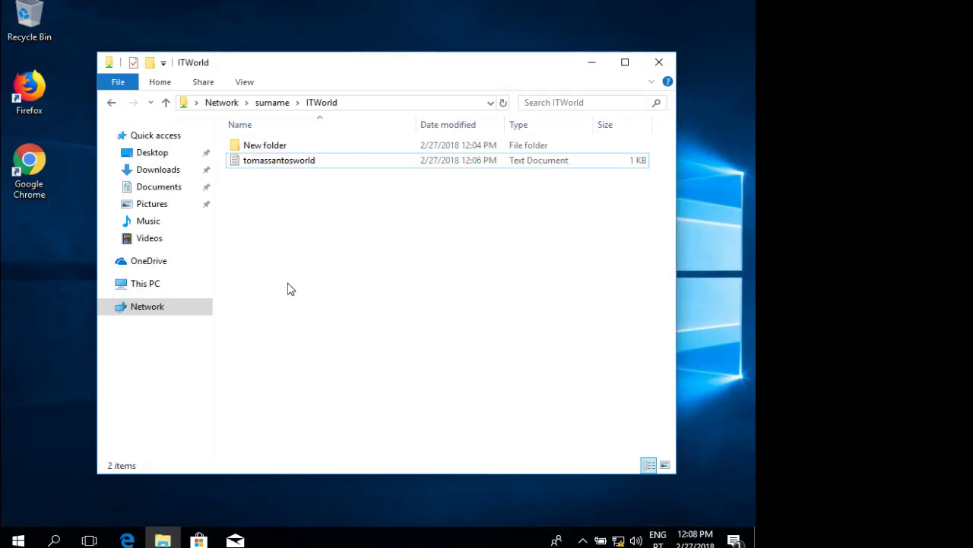
left_click(19, 540)
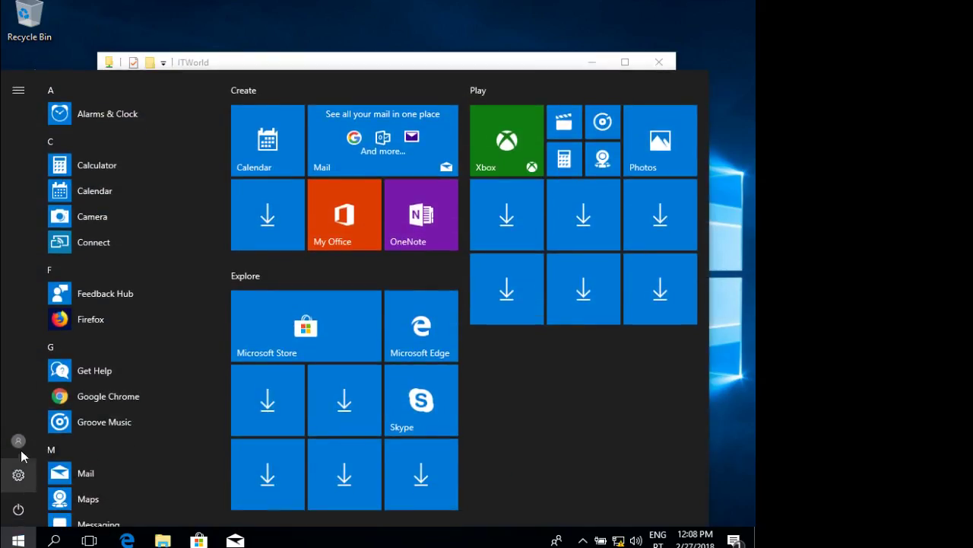
left_click(19, 443)
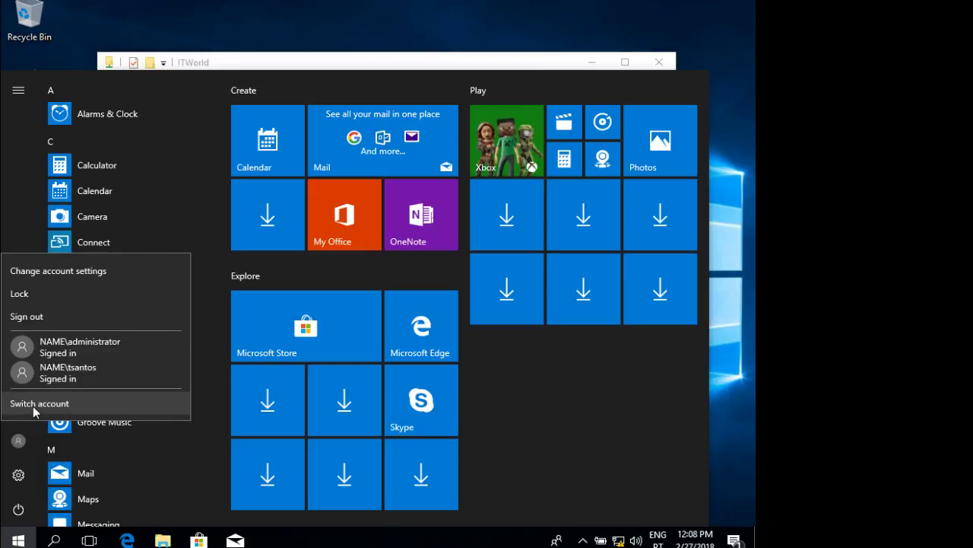
left_click(43, 317)
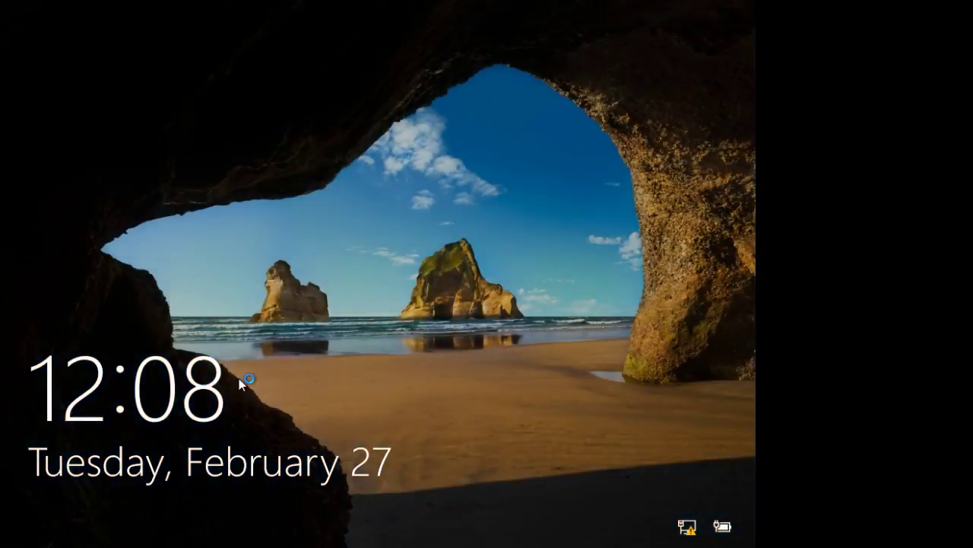
Step: Sign in briefly as the second user, sign out, then log back on with the domain user's password
left_click(88, 440)
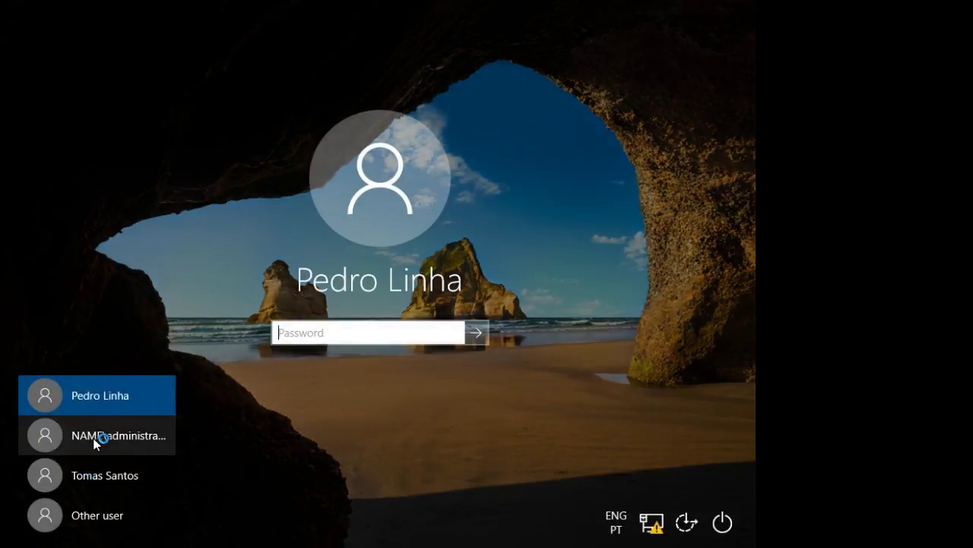
left_click(118, 475)
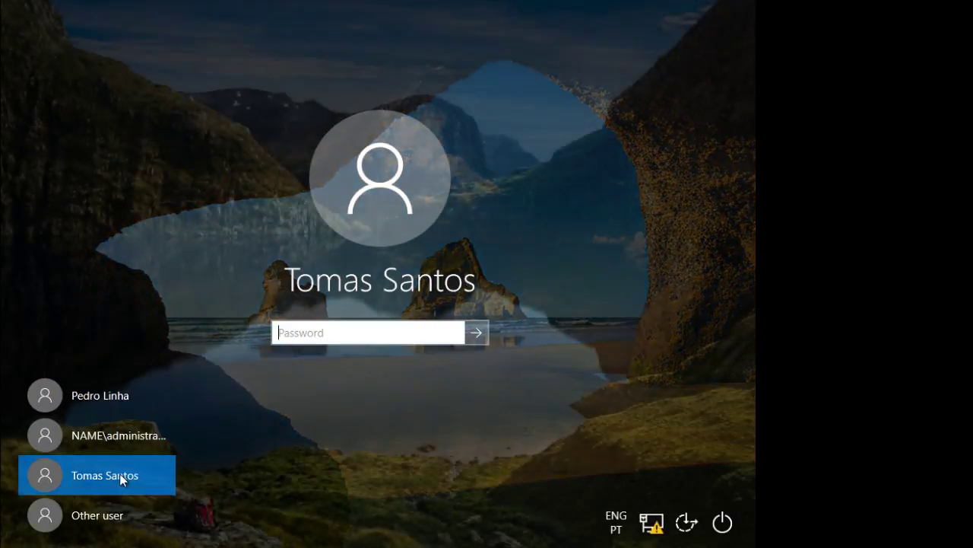
type("***")
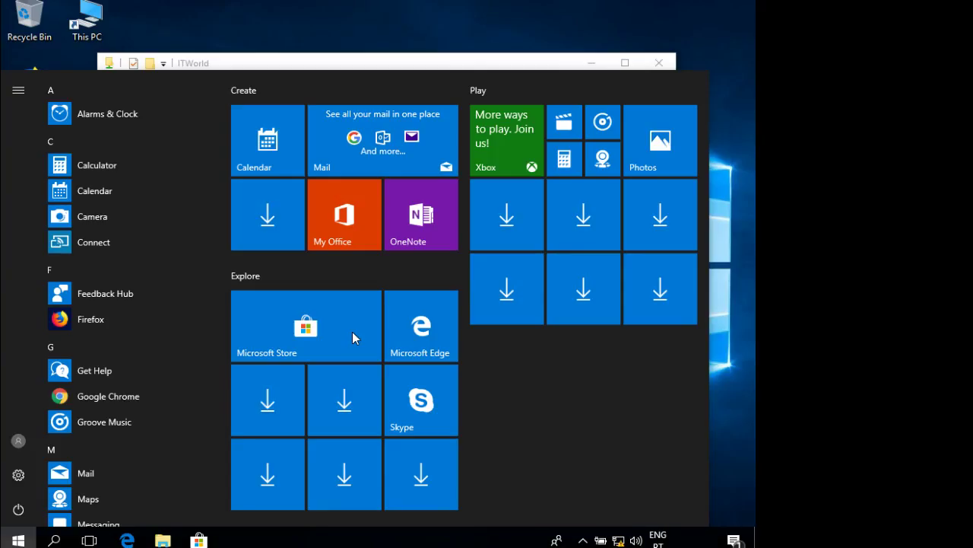
left_click(19, 441)
left_click(33, 341)
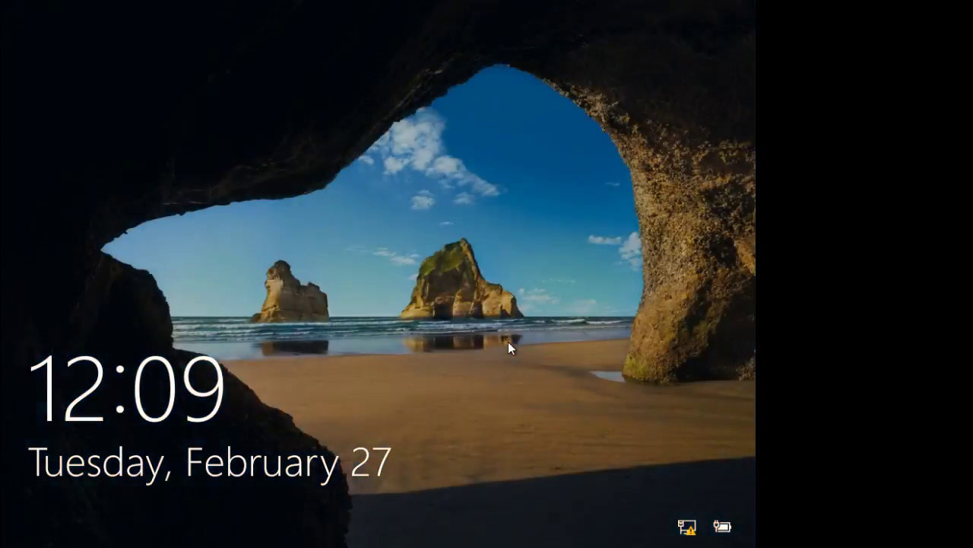
left_click(48, 474)
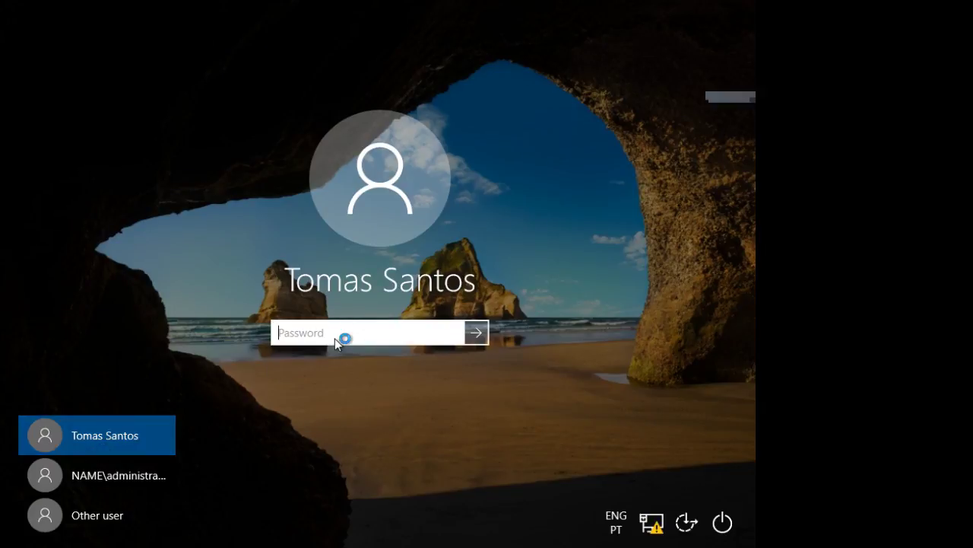
type("••")
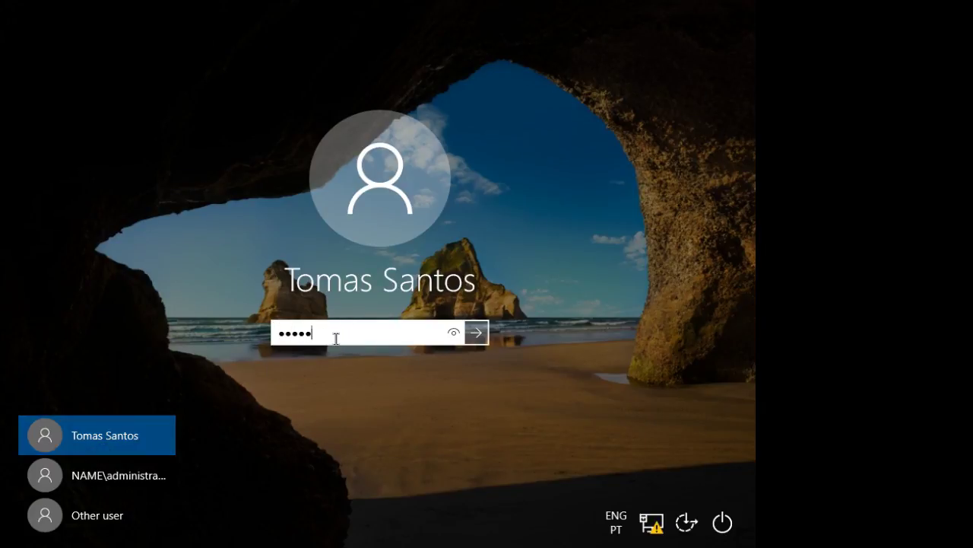
type("•••••••")
key("Return")
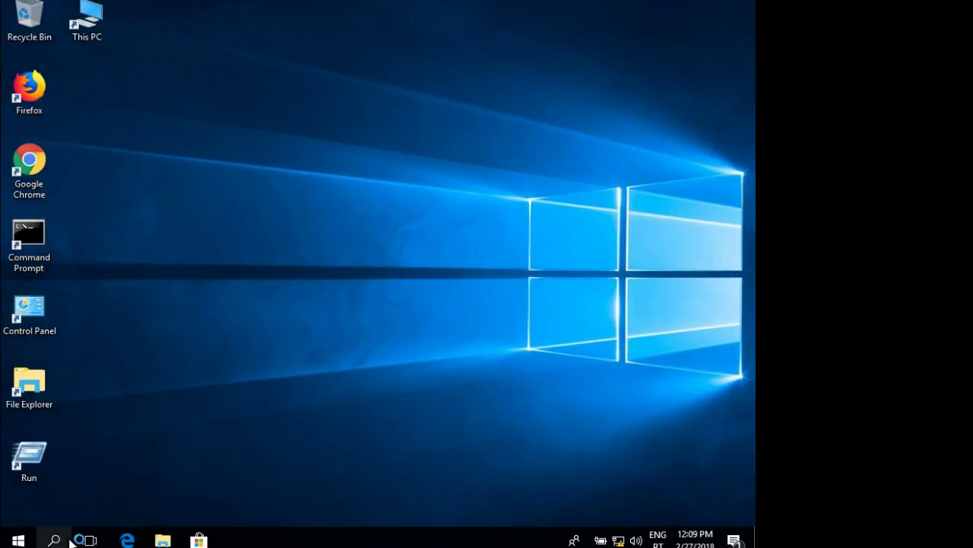
left_click(163, 539)
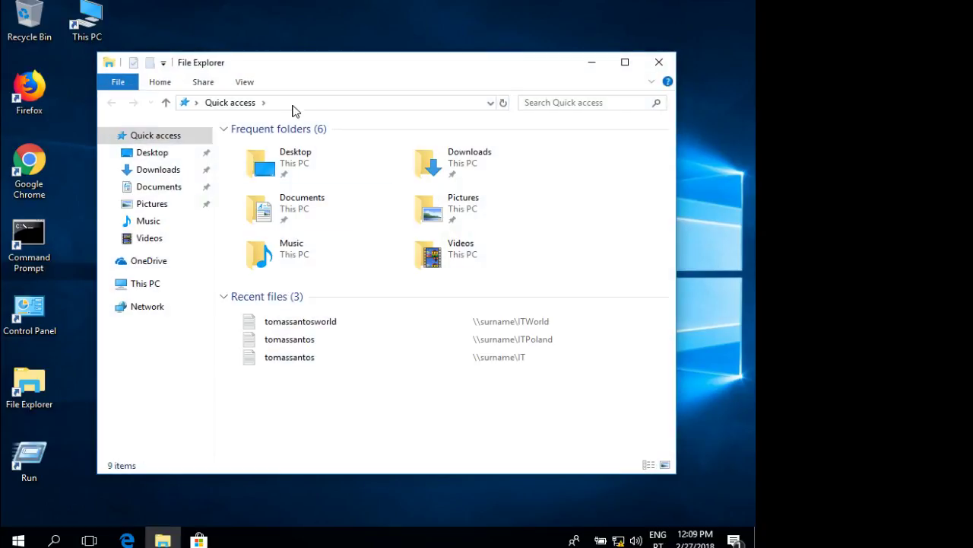
left_click(296, 102)
type("\\\\")
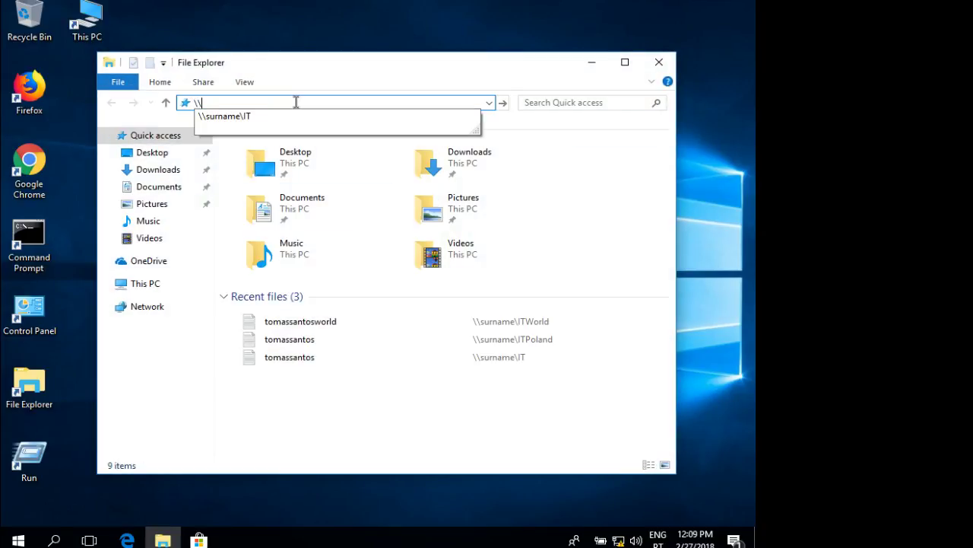
key("Down")
key("BackSpace")
key("BackSpace")
key("Return")
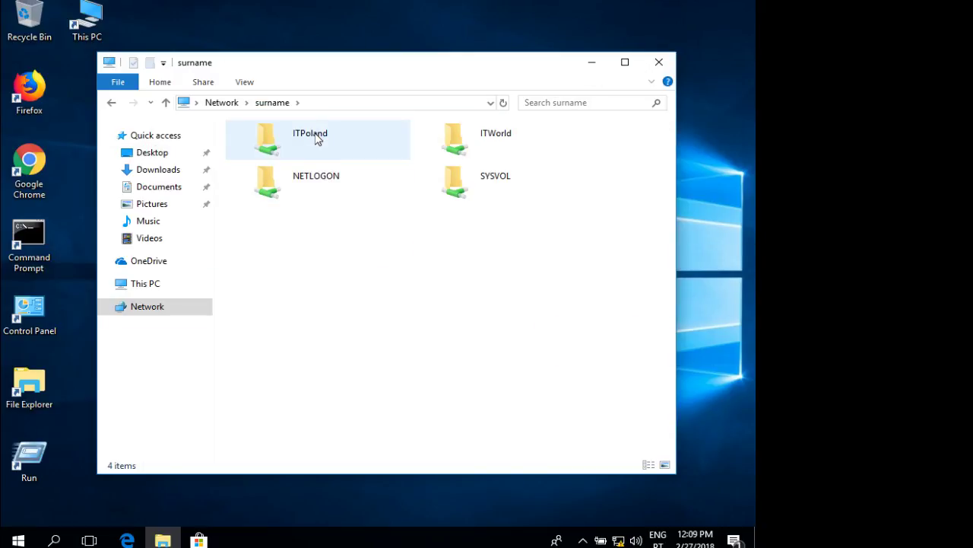
double_click(318, 139)
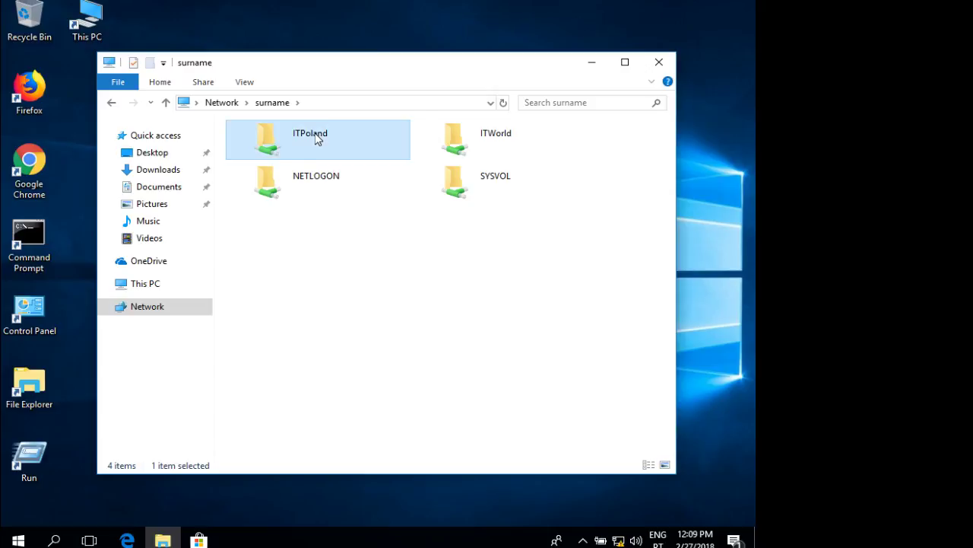
left_click(274, 150)
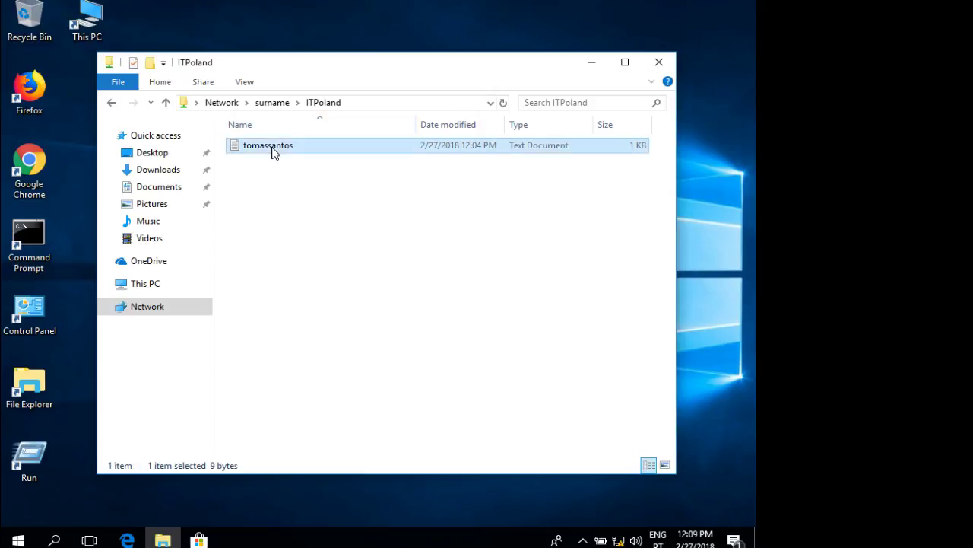
double_click(272, 149)
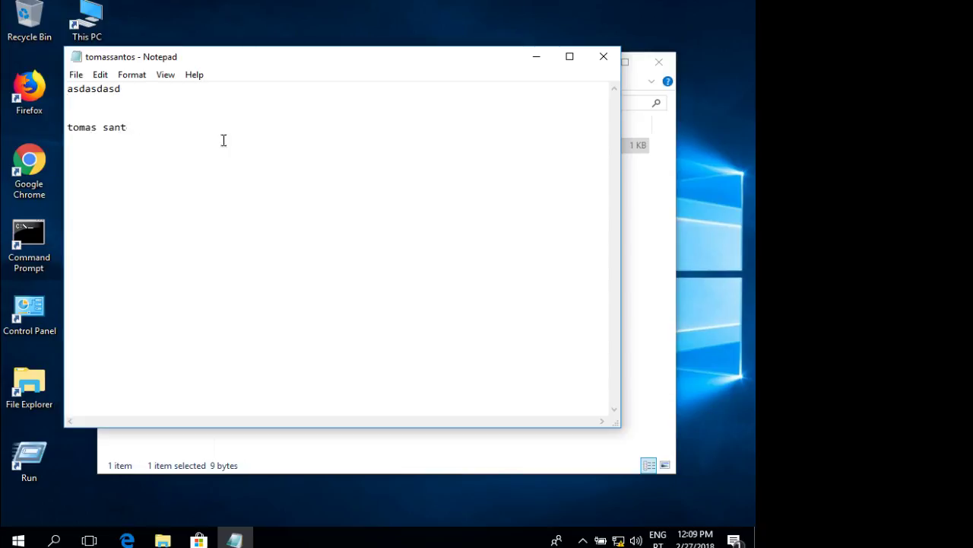
left_click(604, 56)
left_click(344, 274)
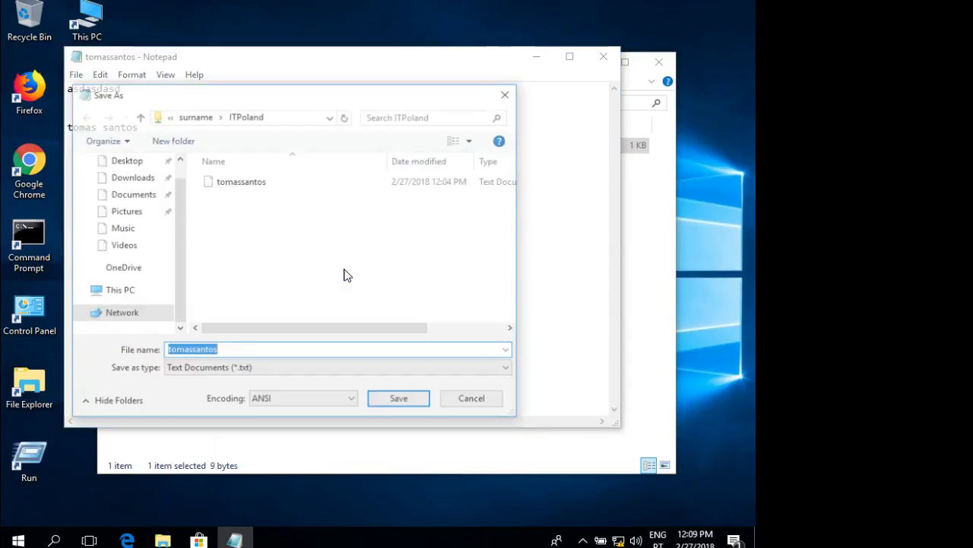
left_click(293, 352)
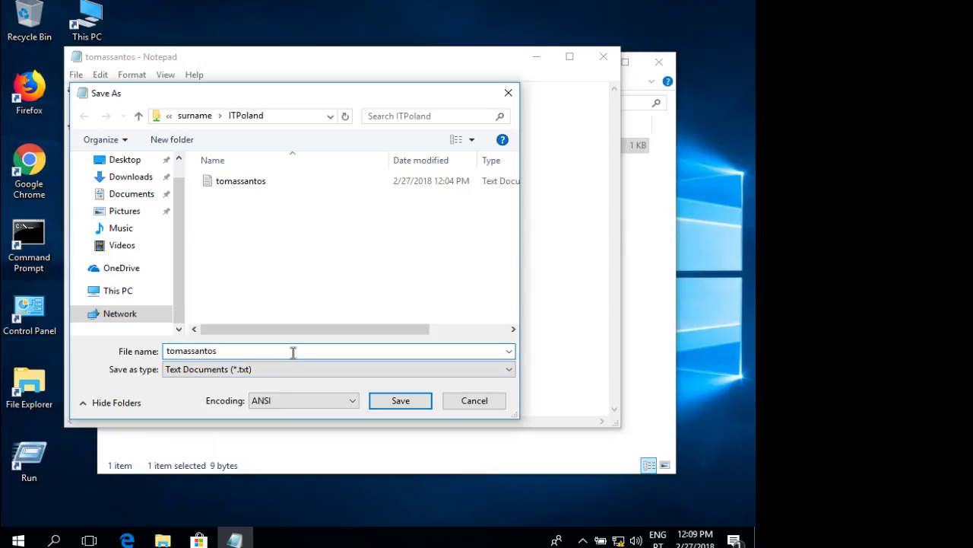
left_click(409, 403)
left_click(415, 268)
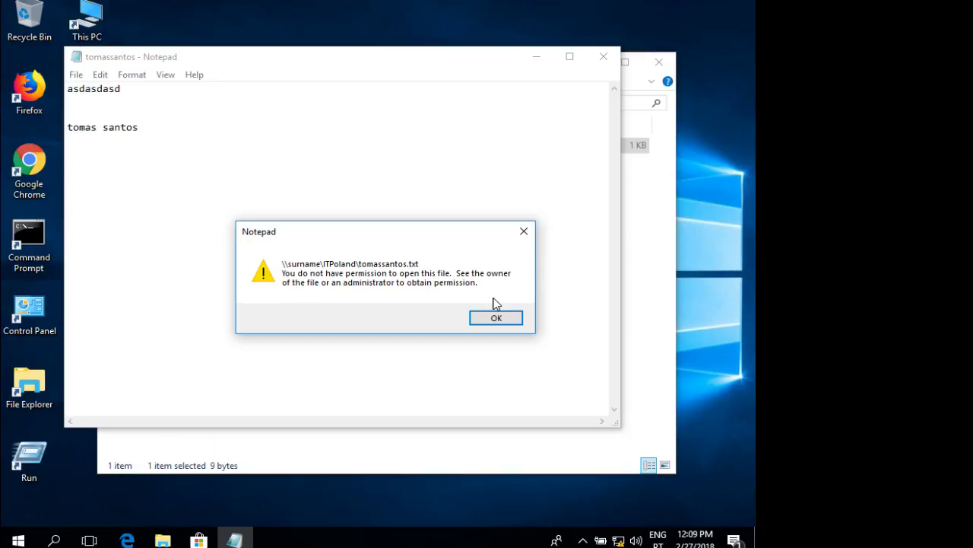
left_click(514, 320)
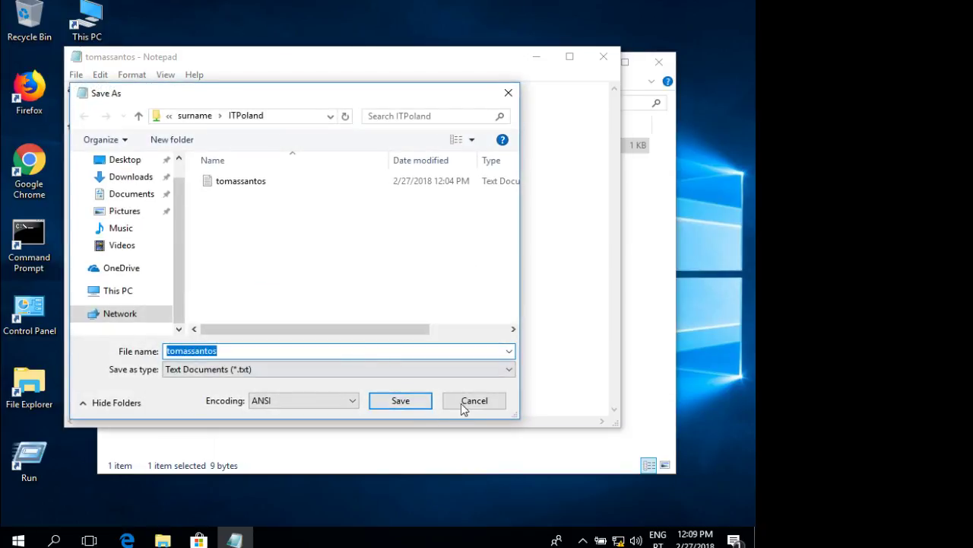
left_click(464, 403)
Step: Keep Notepad open, move it aside, and close the ITPoland Explorer window
left_click(605, 58)
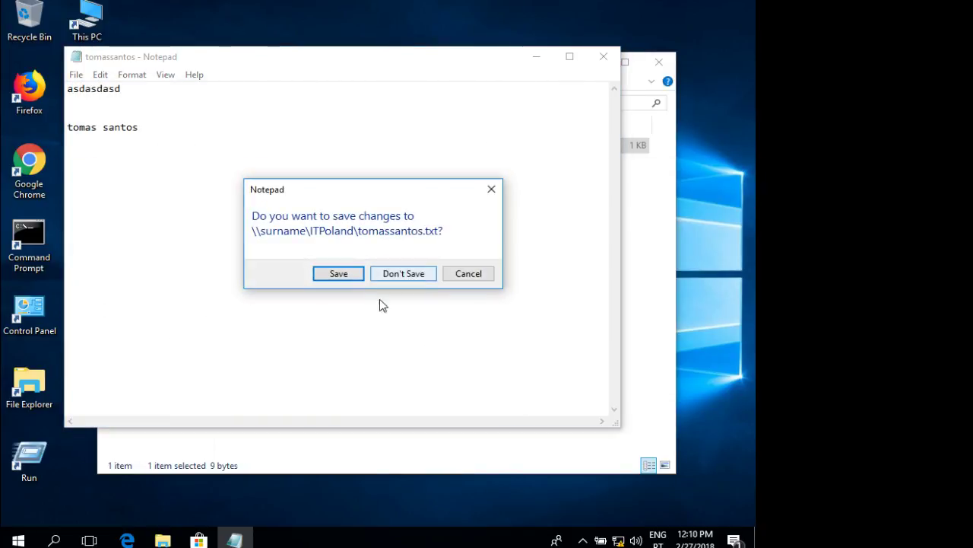
left_click(458, 274)
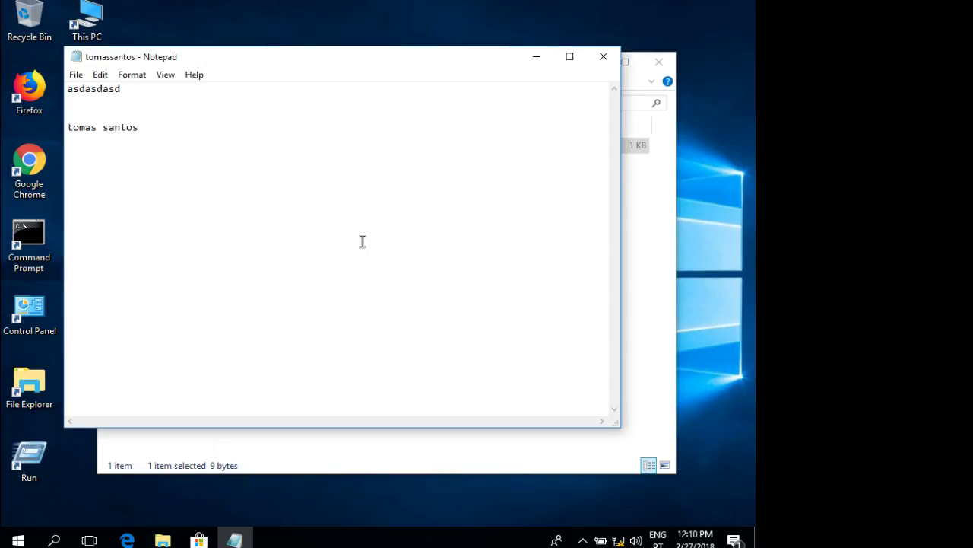
left_click_drag(429, 67, 498, 242)
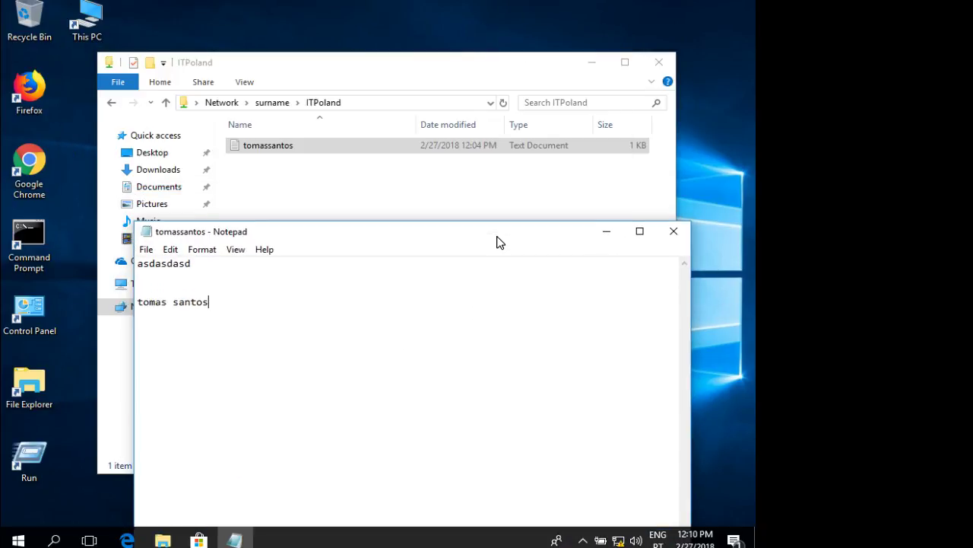
left_click(399, 83)
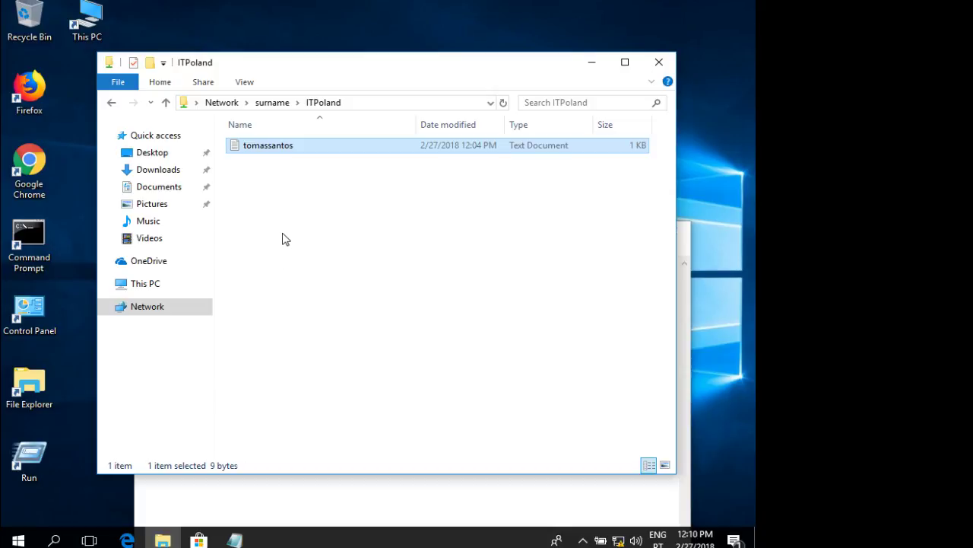
left_click(660, 67)
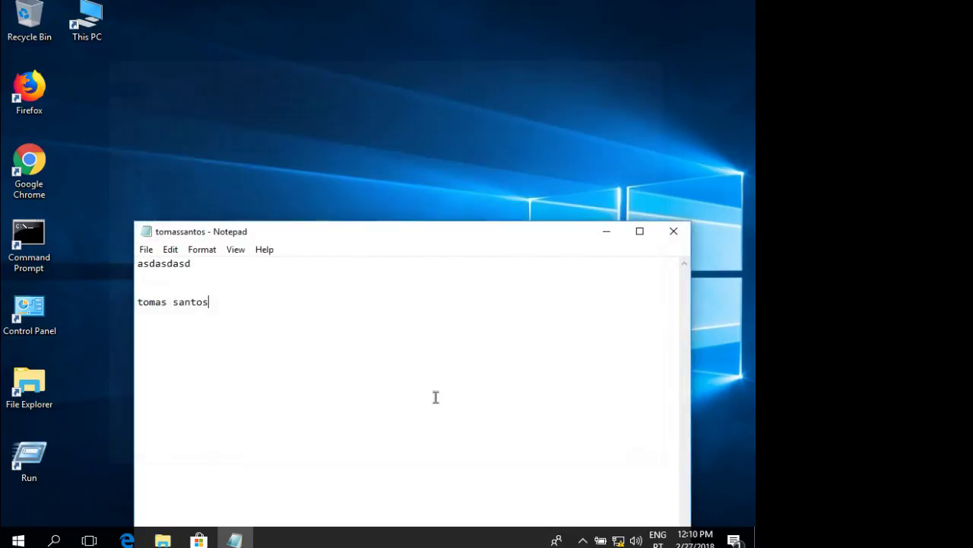
Step: Discard the unsaved note and switch to signing in as another user
left_click(674, 232)
left_click(427, 277)
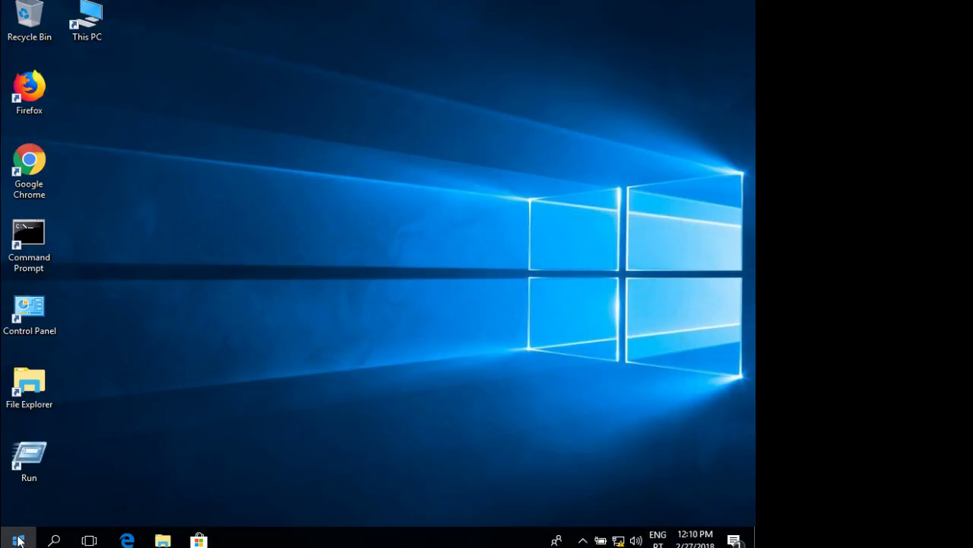
left_click(28, 534)
left_click(26, 444)
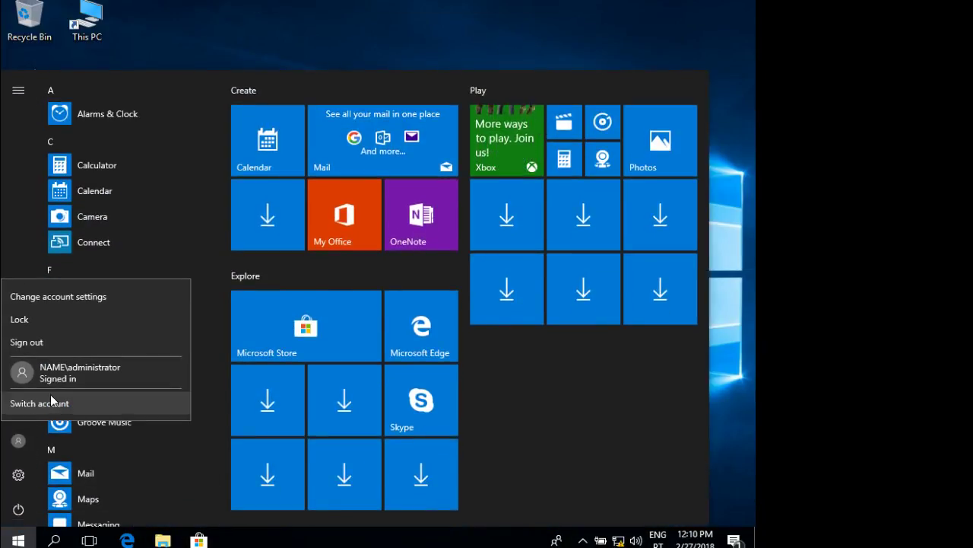
left_click(47, 407)
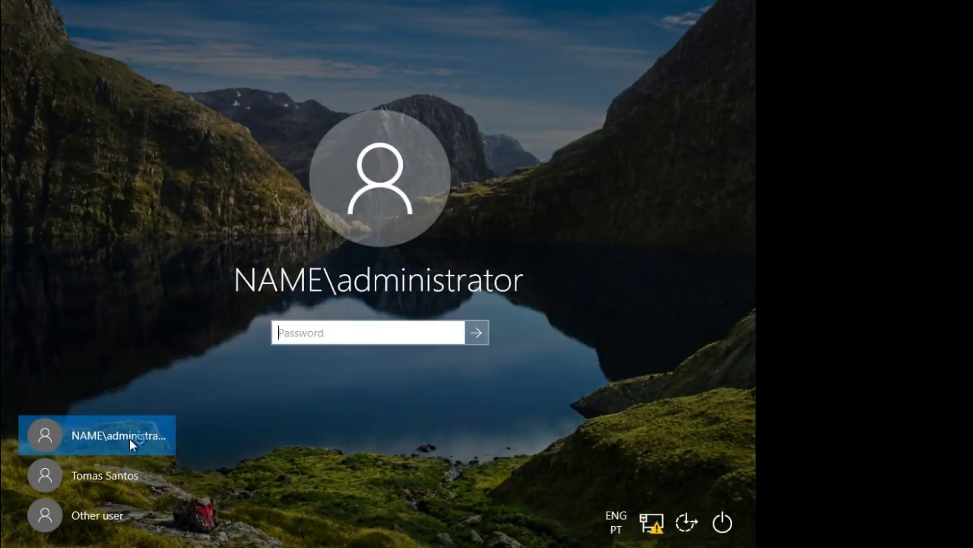
left_click(107, 515)
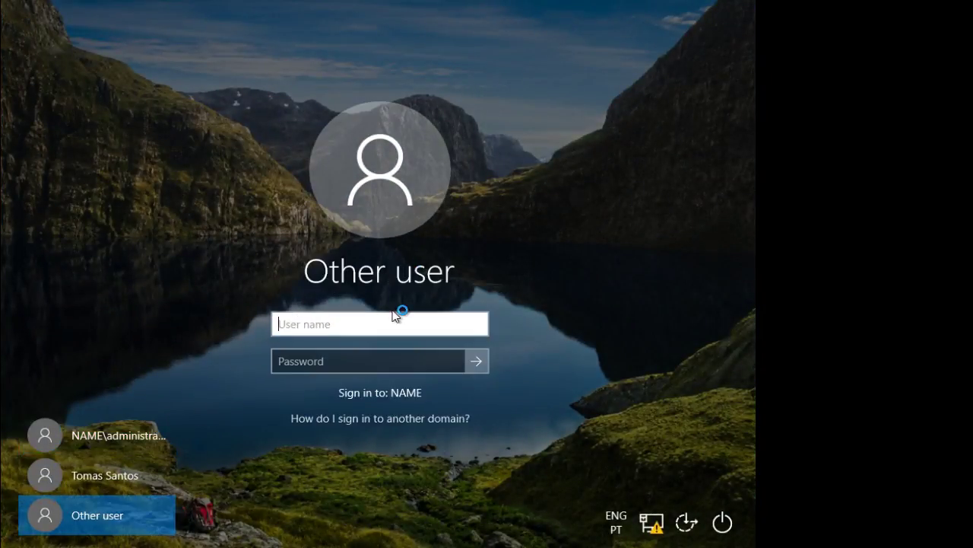
Step: Enter the second user's name and password, retrying after an incorrect-password message
type("plinha")
key("Tab")
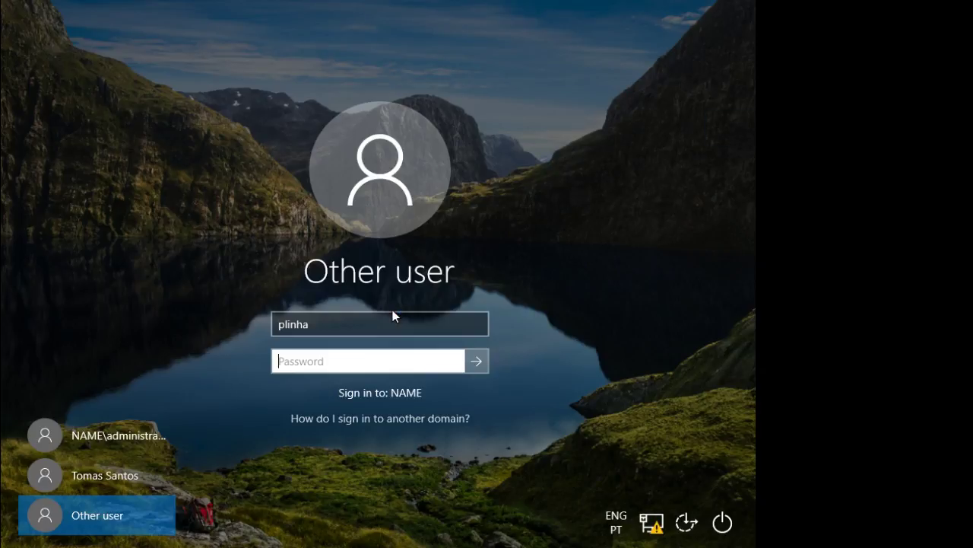
type("********")
key("Return")
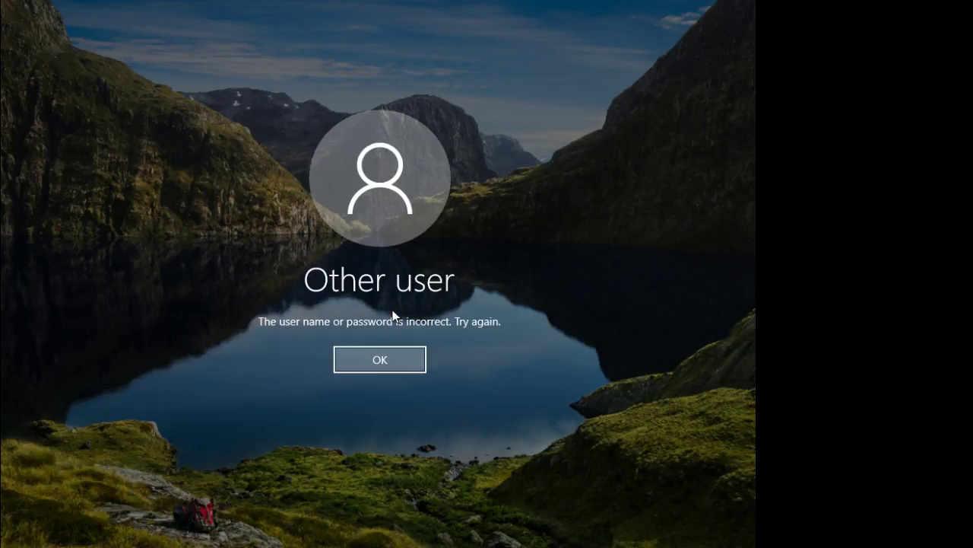
left_click(376, 364)
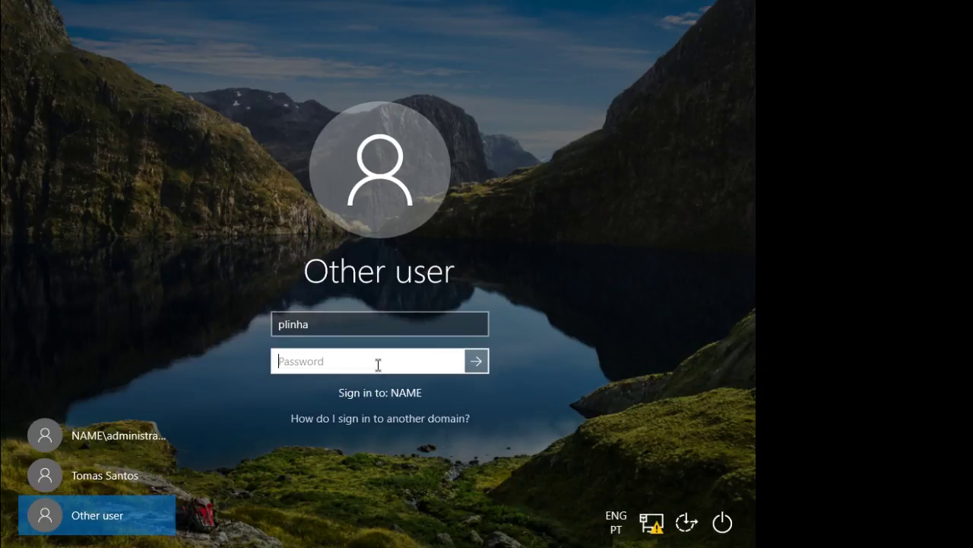
type("***")
key("Return")
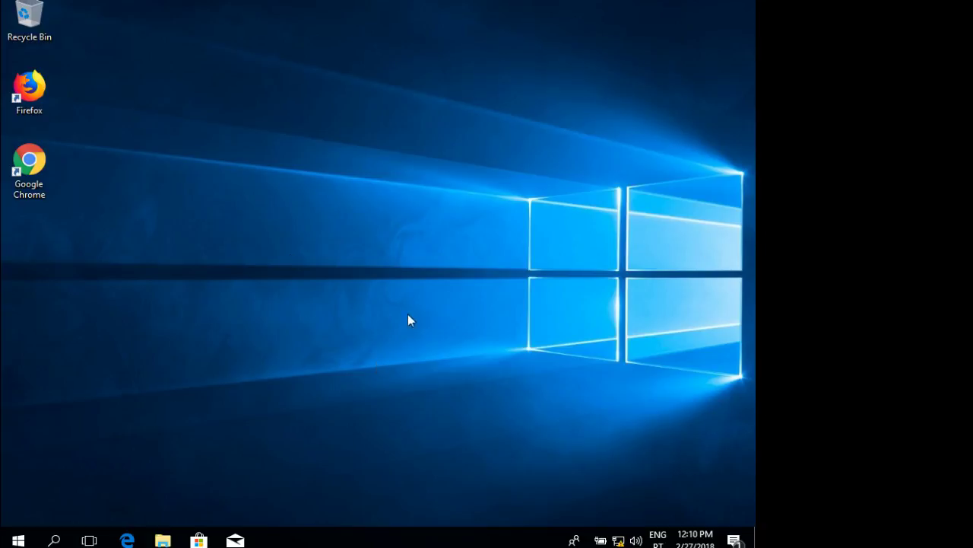
Step: Go to \\surname\ in File Explorer and open the ITPoland share
left_click(164, 540)
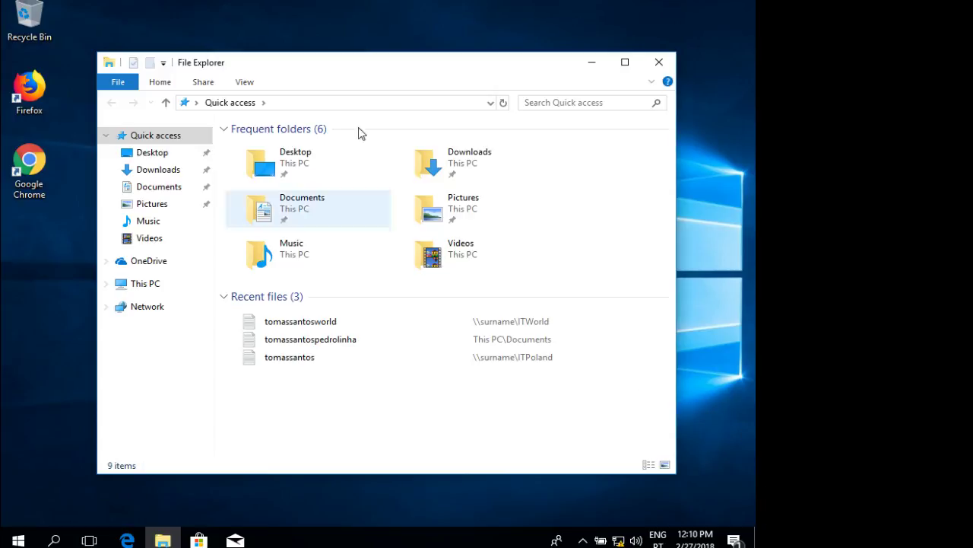
left_click(595, 66)
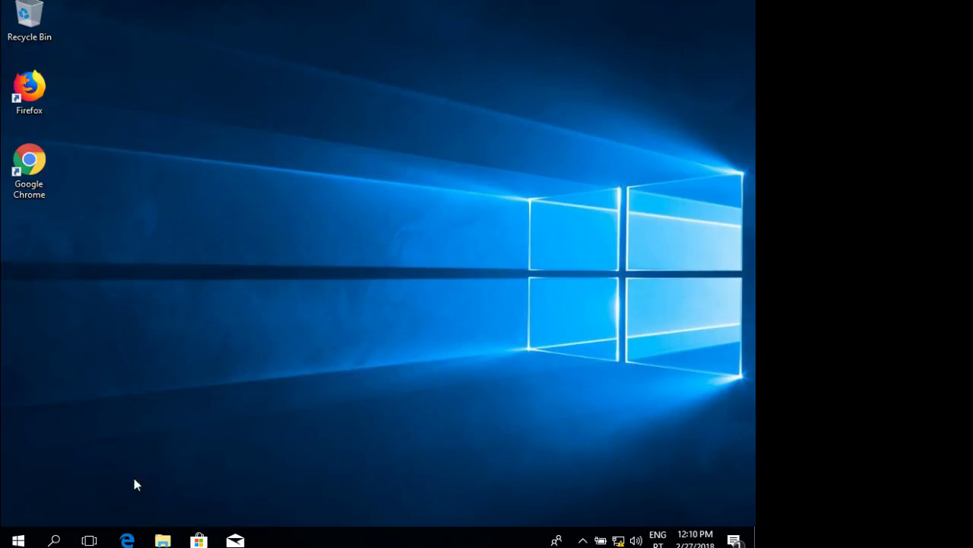
left_click(163, 538)
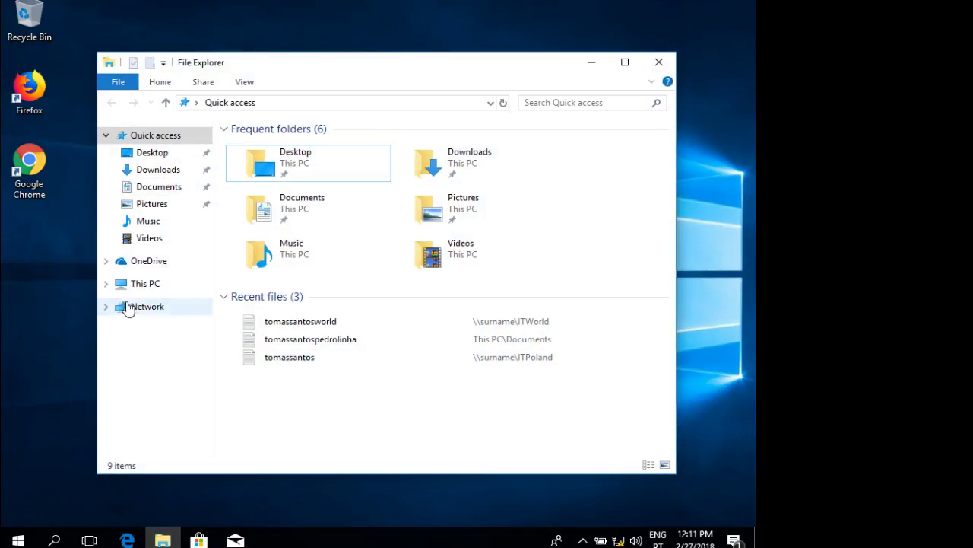
left_click(292, 102)
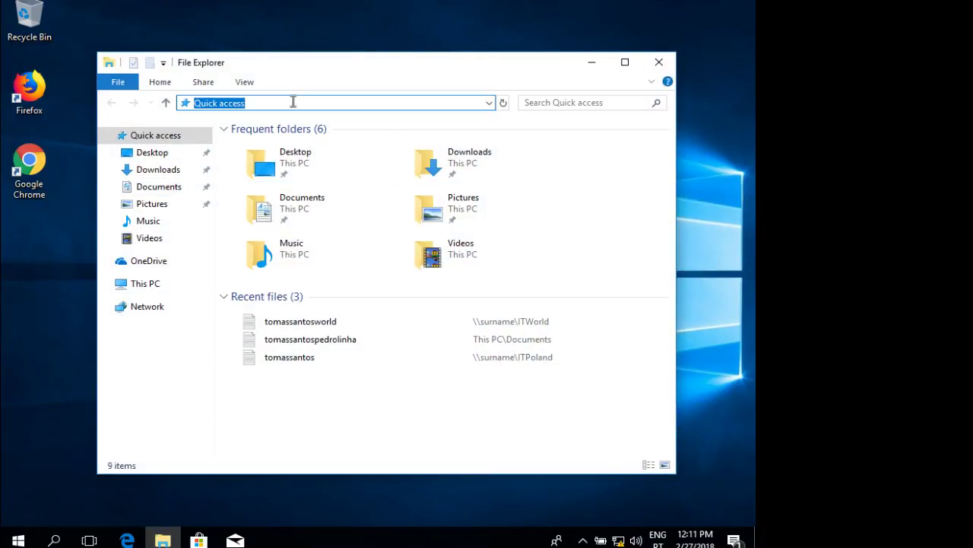
type("\\\\")
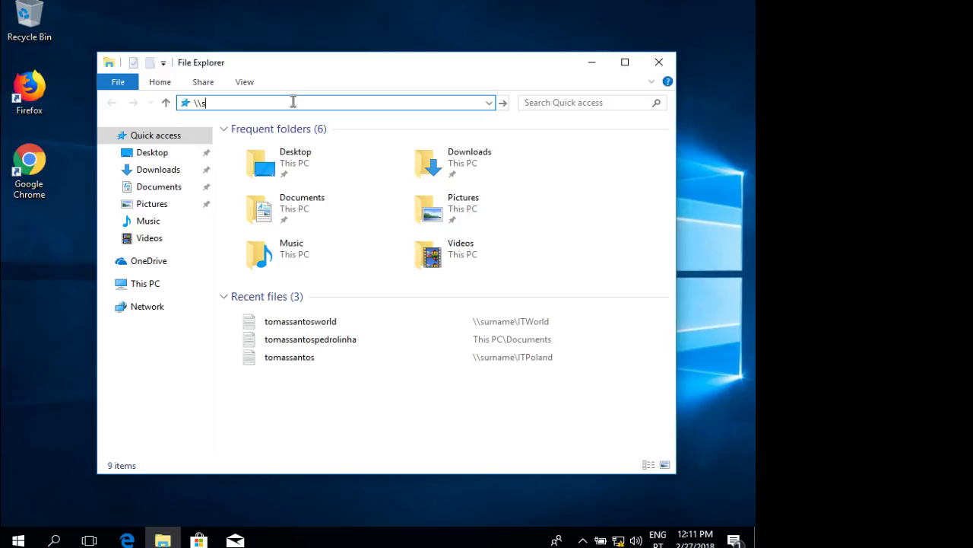
type("surname\\i")
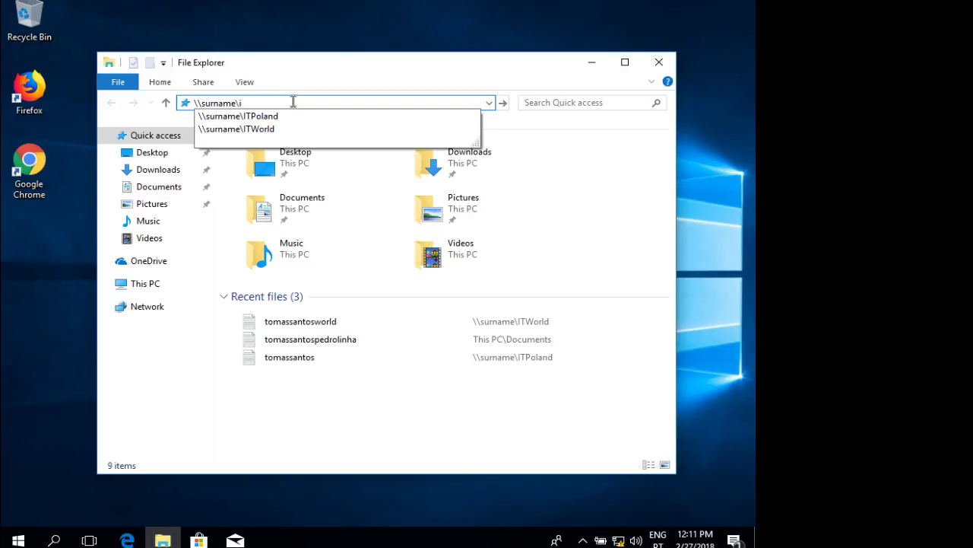
key("BackSpace")
key("Return")
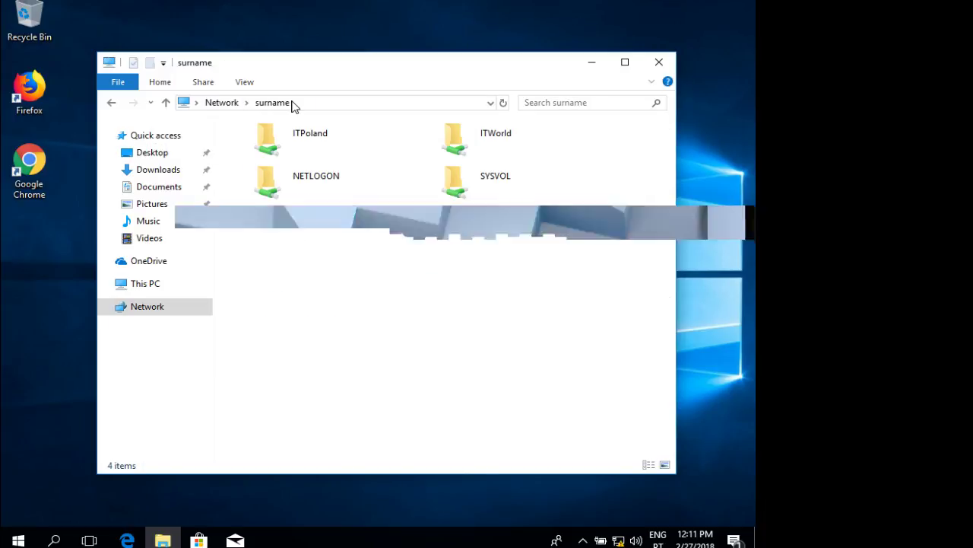
double_click(330, 136)
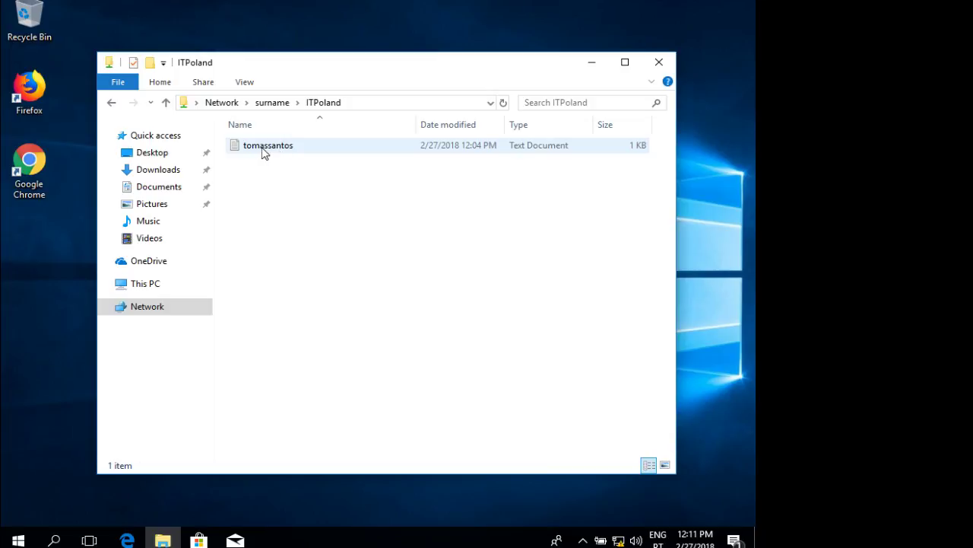
Step: Add a line with the second user's name to the ITPoland text file and save it
double_click(264, 146)
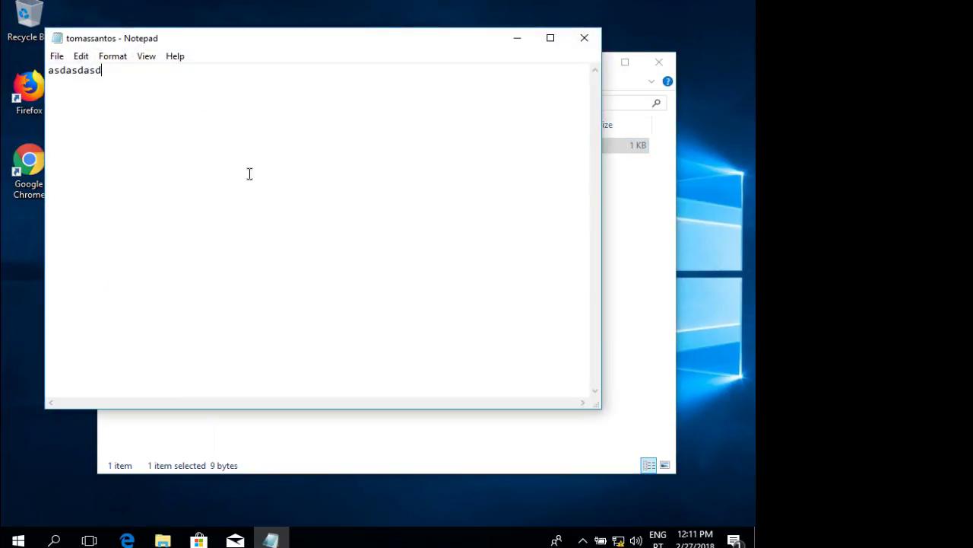
type("pedro linha")
key("Return")
left_click(584, 38)
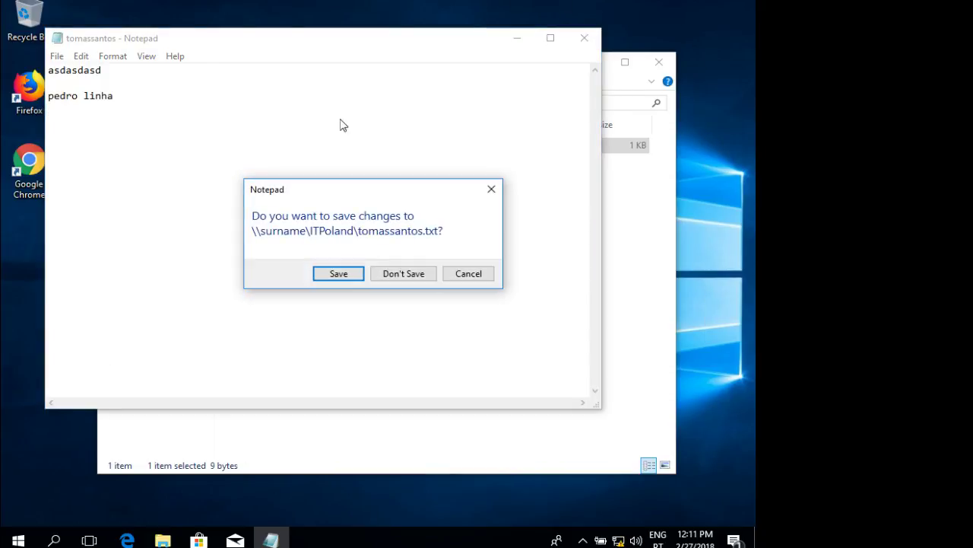
left_click(340, 276)
Step: Reopen the ITPoland file to verify the saved line, then return to the share list
double_click(278, 145)
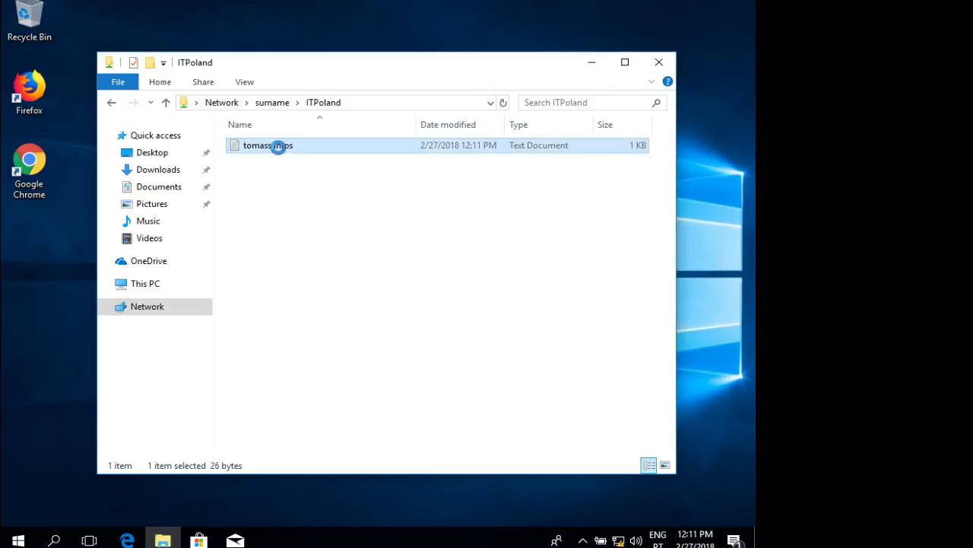
left_click_drag(139, 103, 48, 69)
left_click(209, 130)
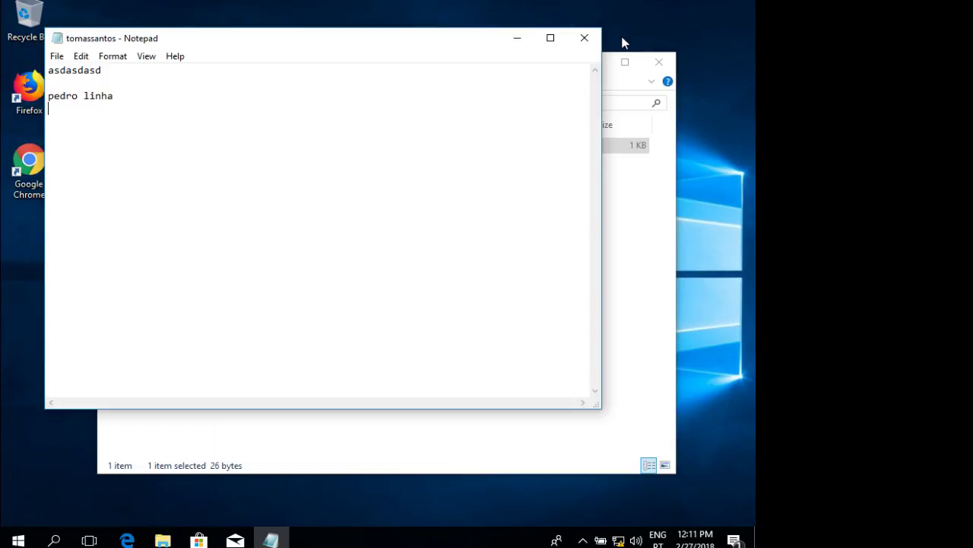
left_click(584, 37)
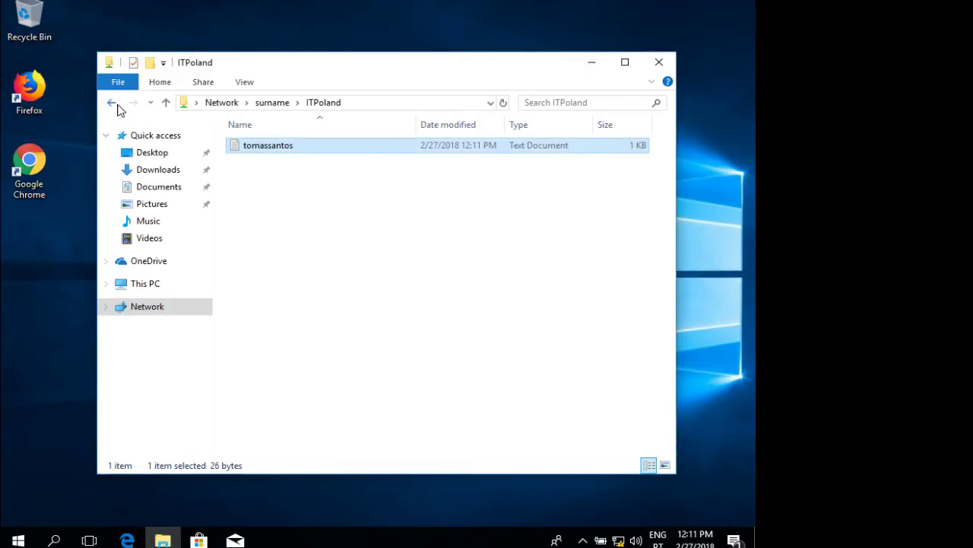
left_click(112, 103)
Step: Open tomassantosworld in the ITWorld share, add the line and save it
double_click(461, 140)
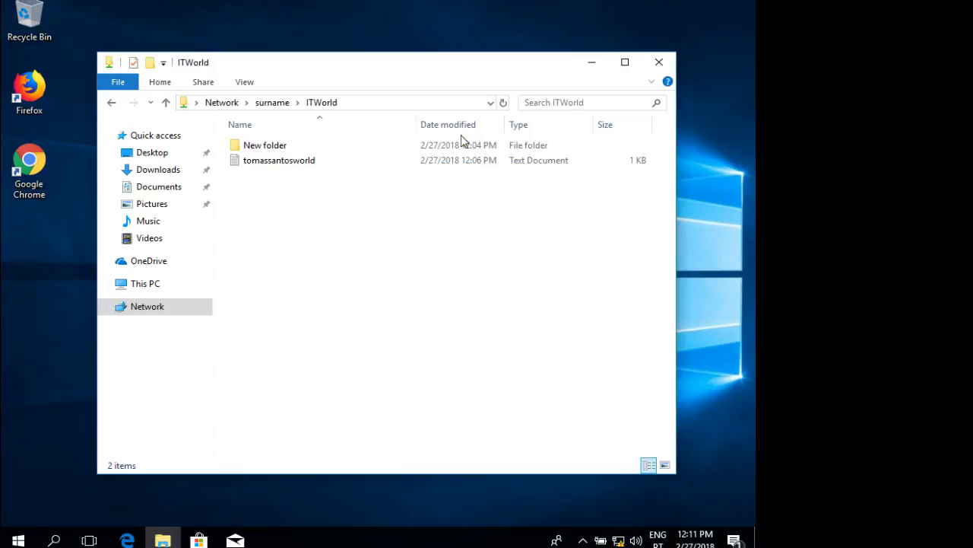
double_click(274, 161)
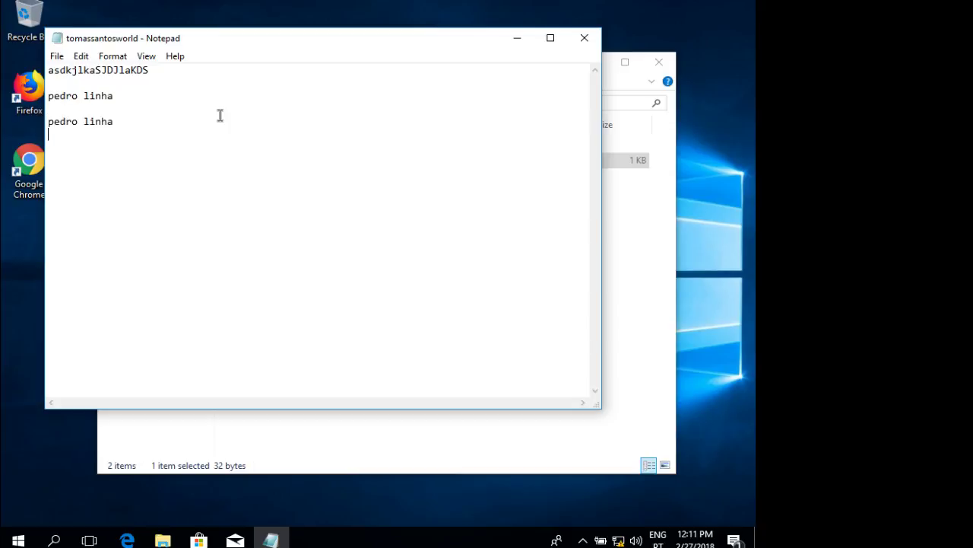
left_click(585, 38)
left_click(340, 274)
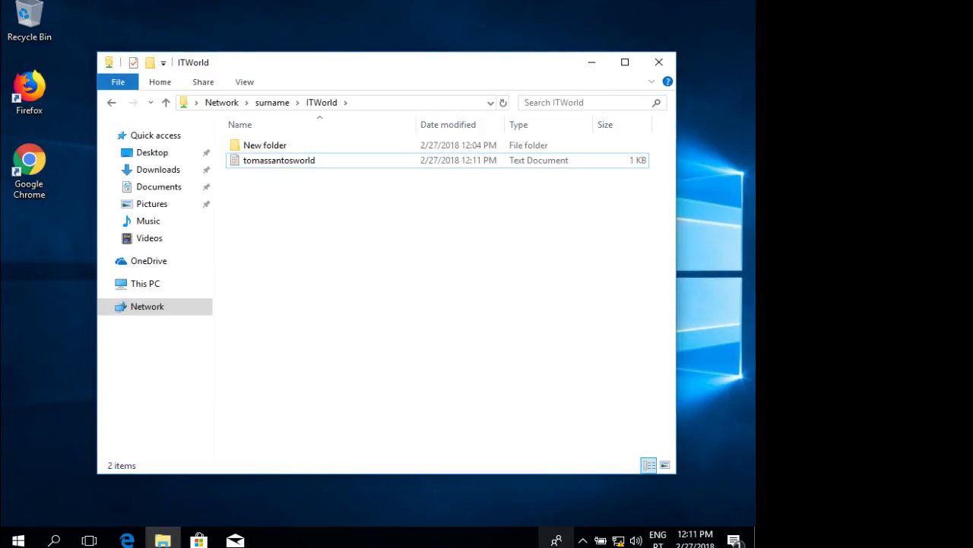
left_click(556, 545)
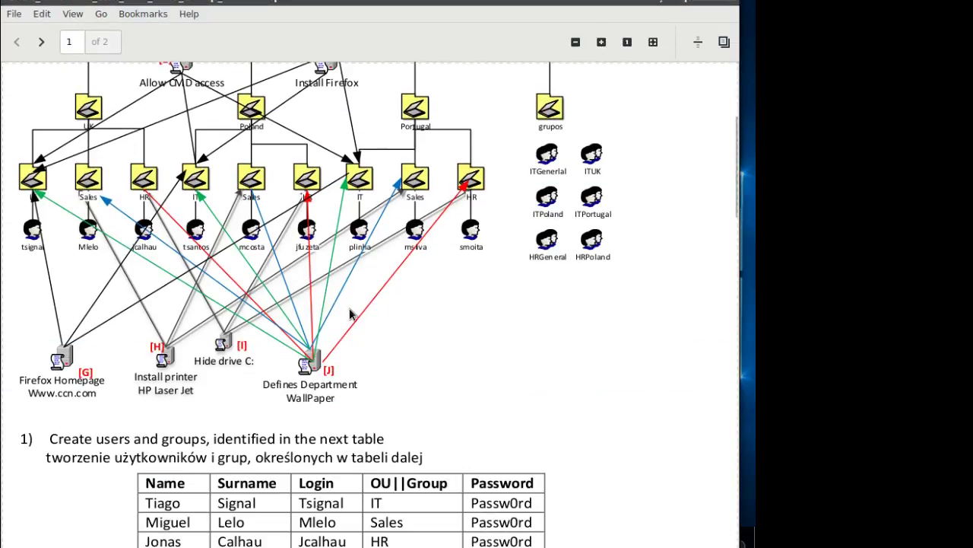
Step: Scroll the assignment PDF past the diagram and users table to requirements A.1 and A.2
scroll(352, 314, "down", 2)
scroll(365, 240, "up", 3)
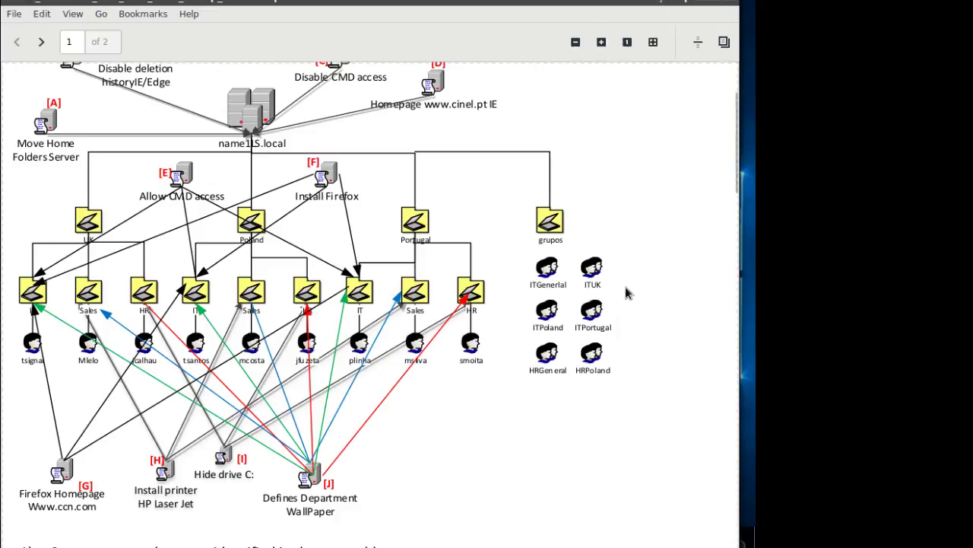
scroll(507, 467, "down", 5)
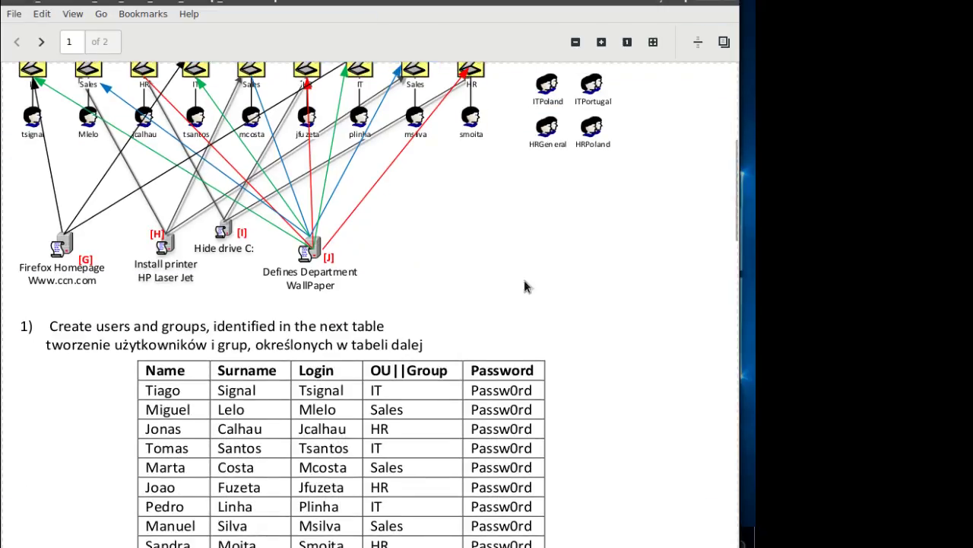
scroll(603, 300, "up", 2)
scroll(588, 333, "down", 1)
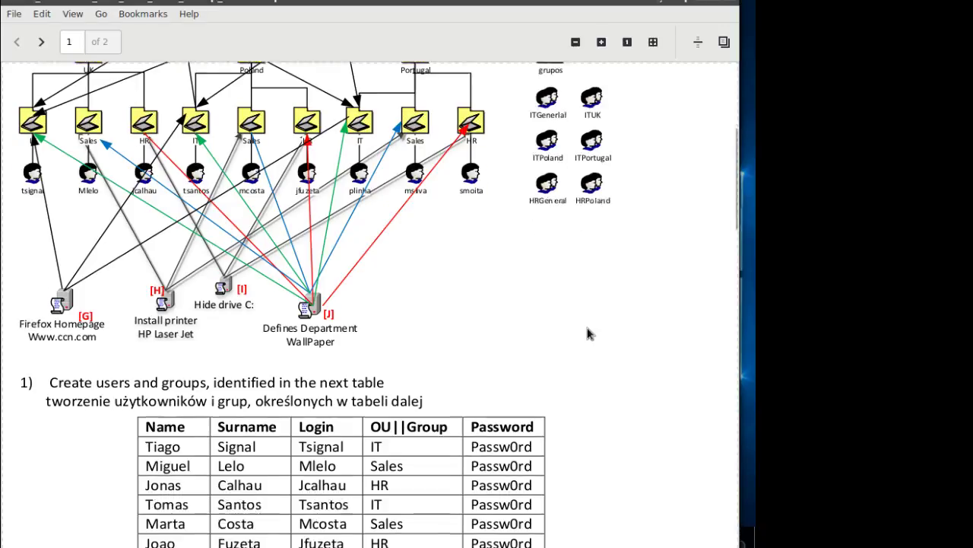
scroll(587, 333, "down", 1)
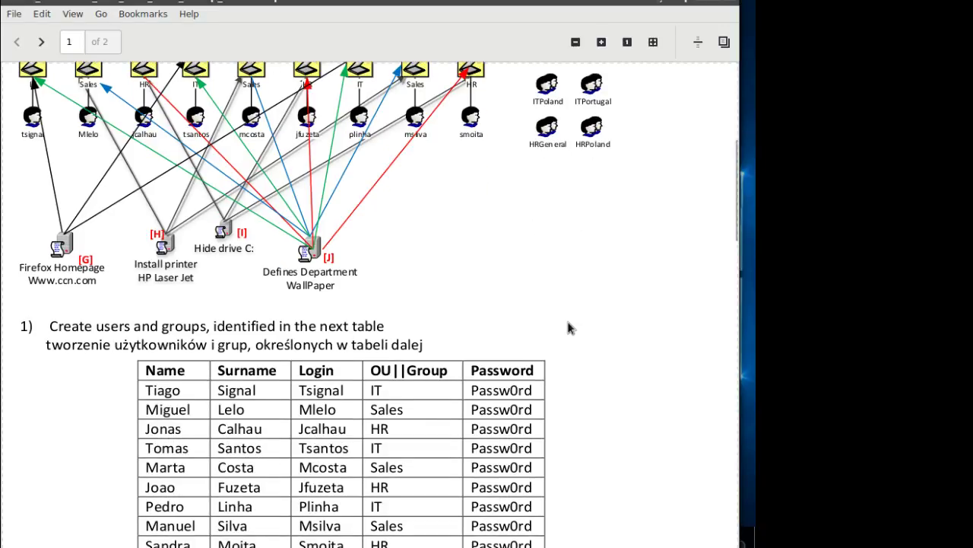
scroll(524, 294, "up", 2)
scroll(492, 297, "down", 3)
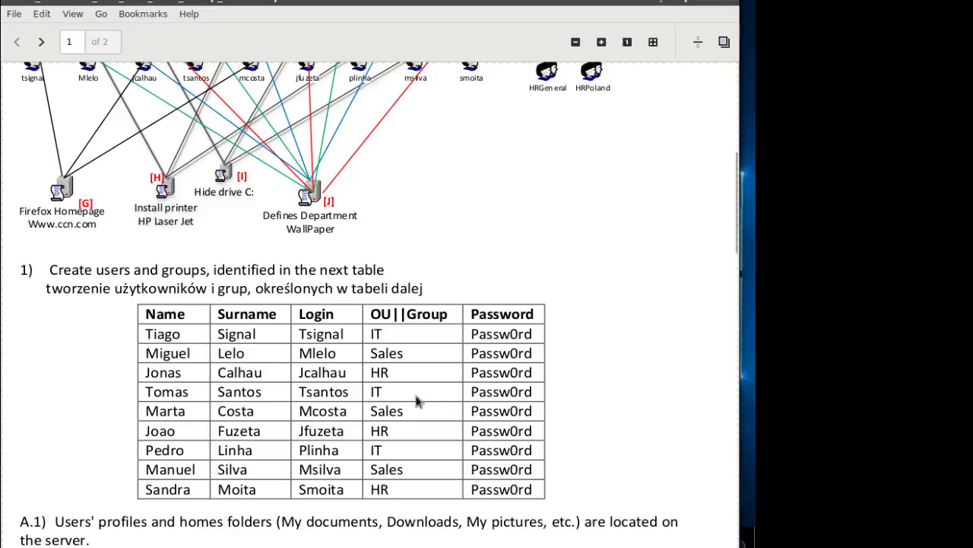
scroll(452, 251, "up", 2)
scroll(456, 303, "down", 7)
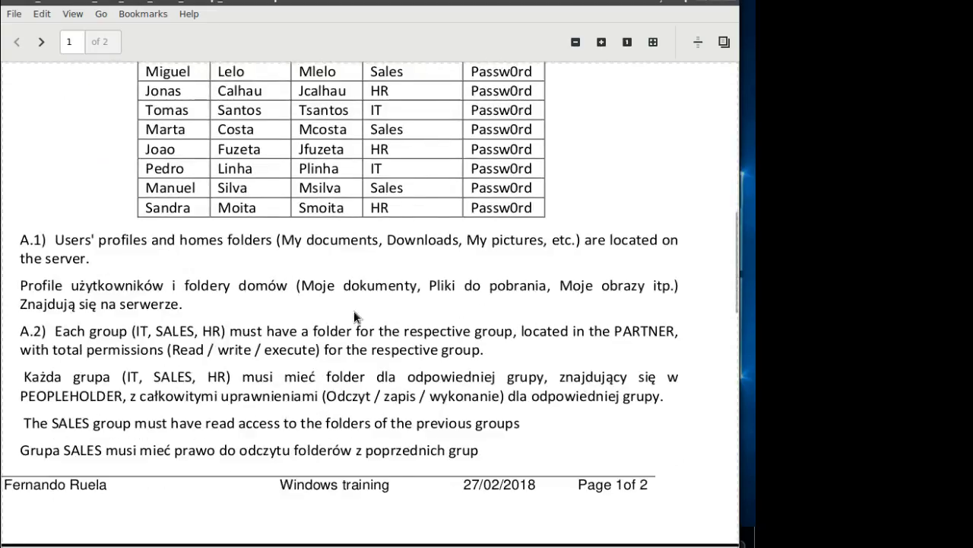
scroll(159, 323, "down", 1)
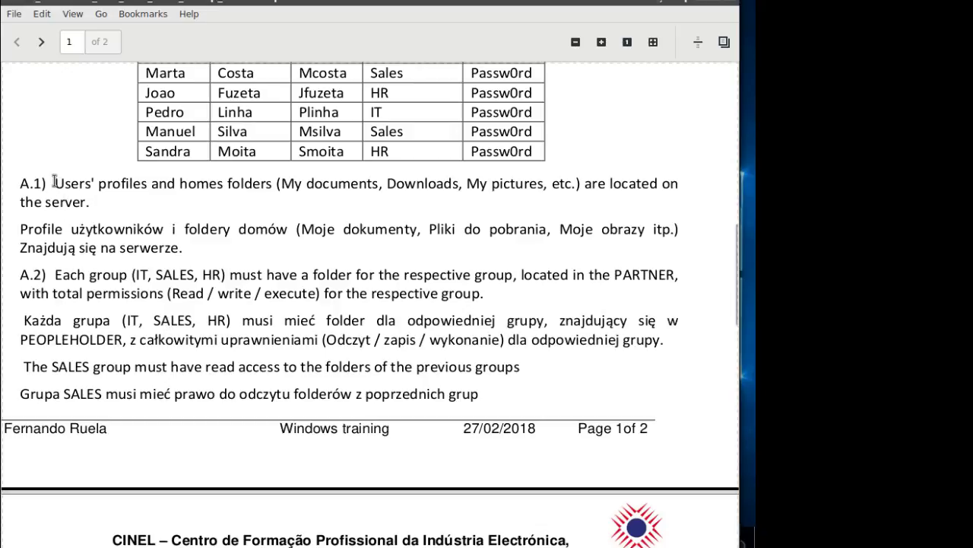
Step: Highlight the A.2 group folder, SALES read-access and A.3 HR write-permission requirements
left_click_drag(20, 183, 98, 184)
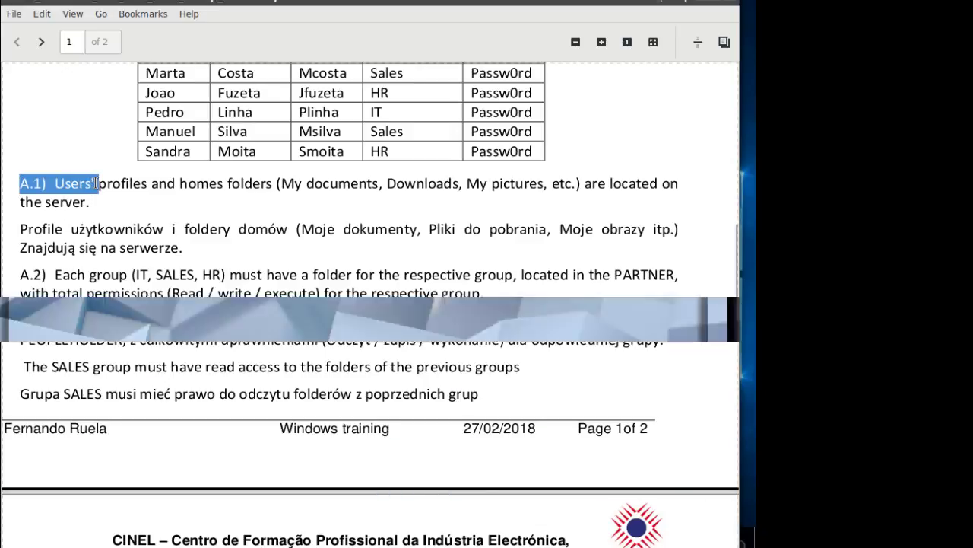
left_click(91, 274)
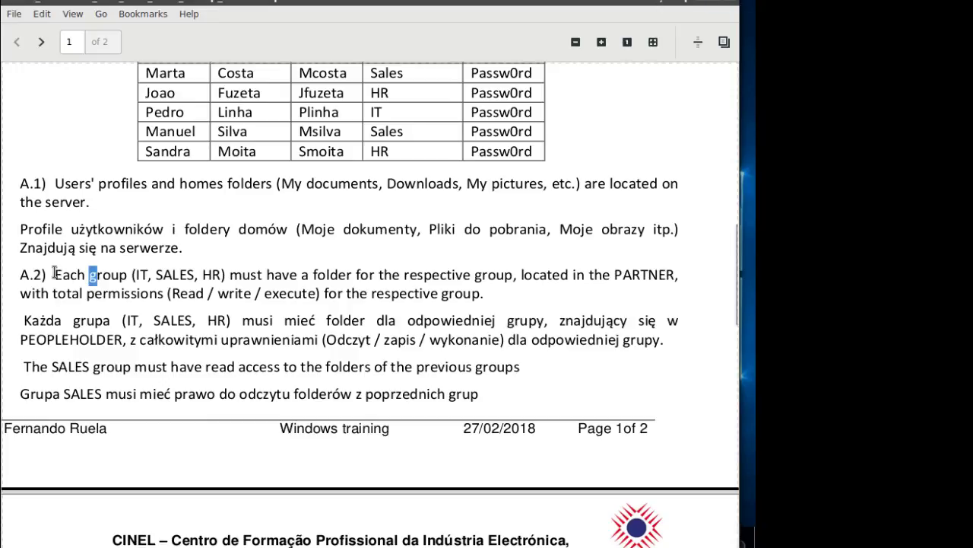
left_click_drag(55, 274, 504, 287)
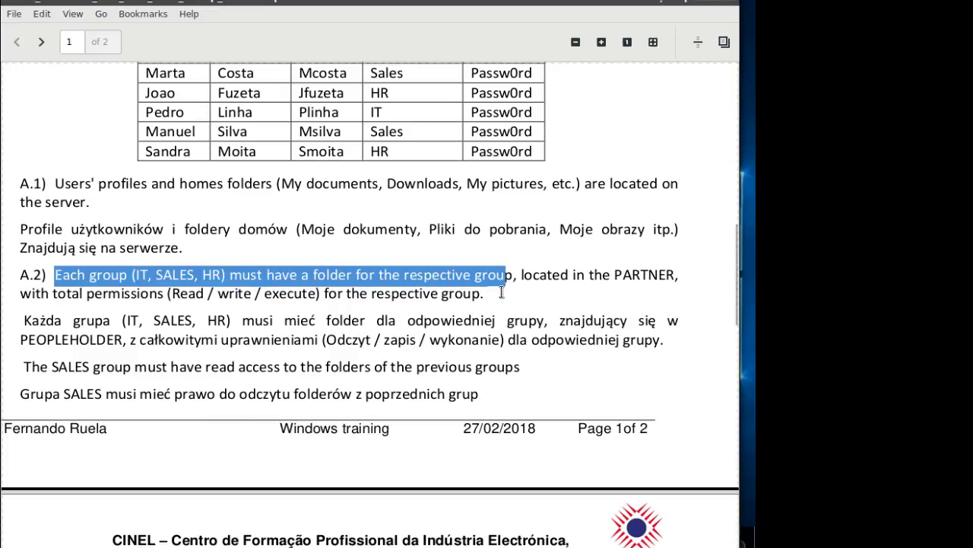
scroll(260, 358, "down", 2)
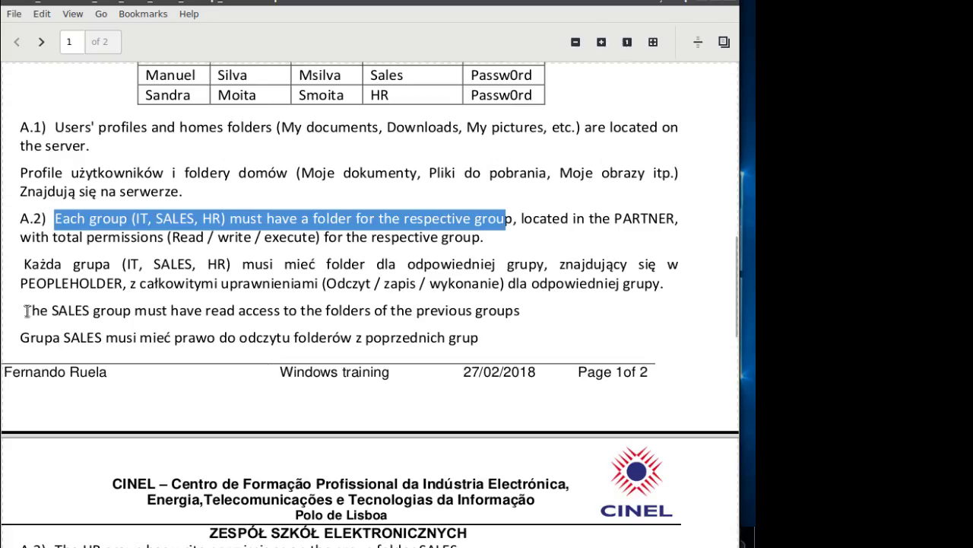
left_click_drag(27, 311, 531, 307)
scroll(268, 354, "down", 8)
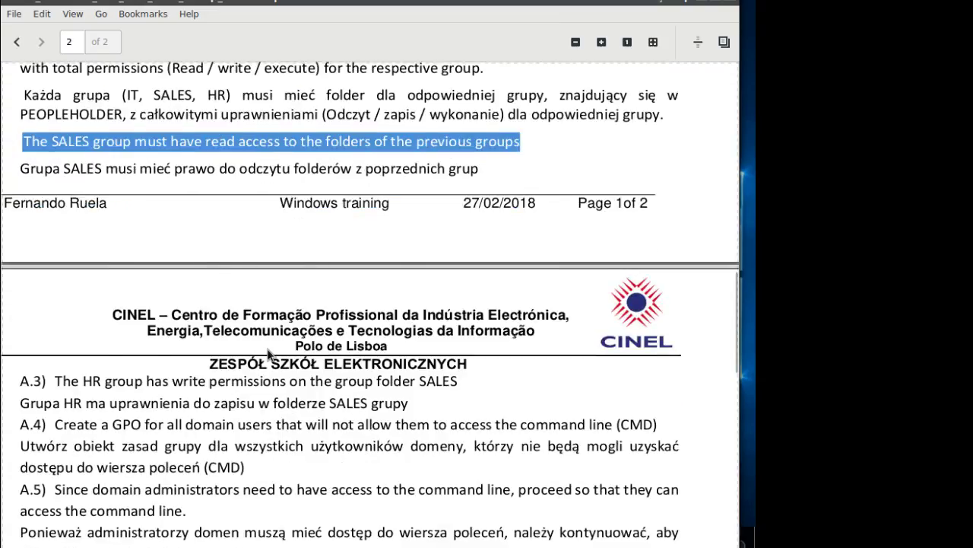
left_click_drag(56, 325, 463, 322)
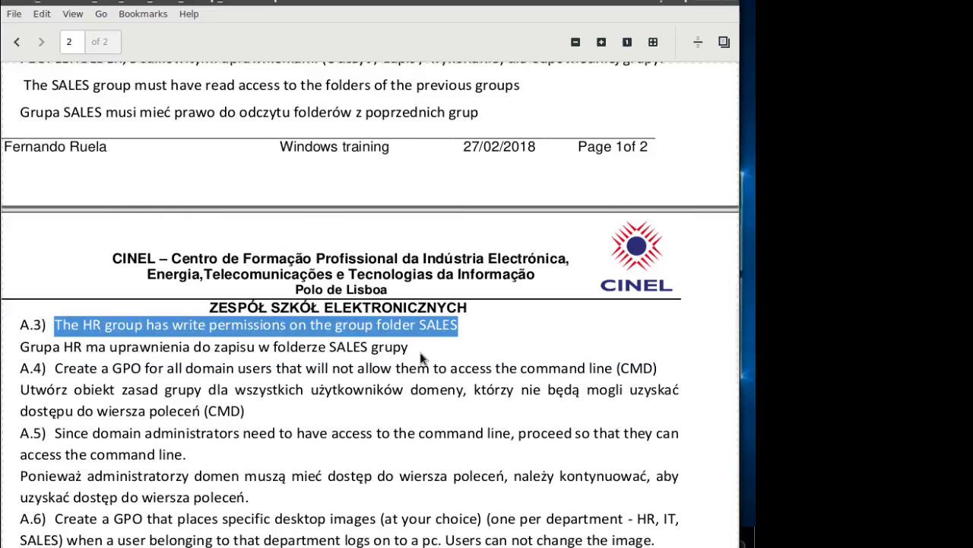
Step: Highlight the A.4 GPO wording, reread A.2 and the HR write permission, then scroll back up
left_click_drag(62, 369, 299, 369)
left_click(163, 369)
scroll(299, 368, "up", 5)
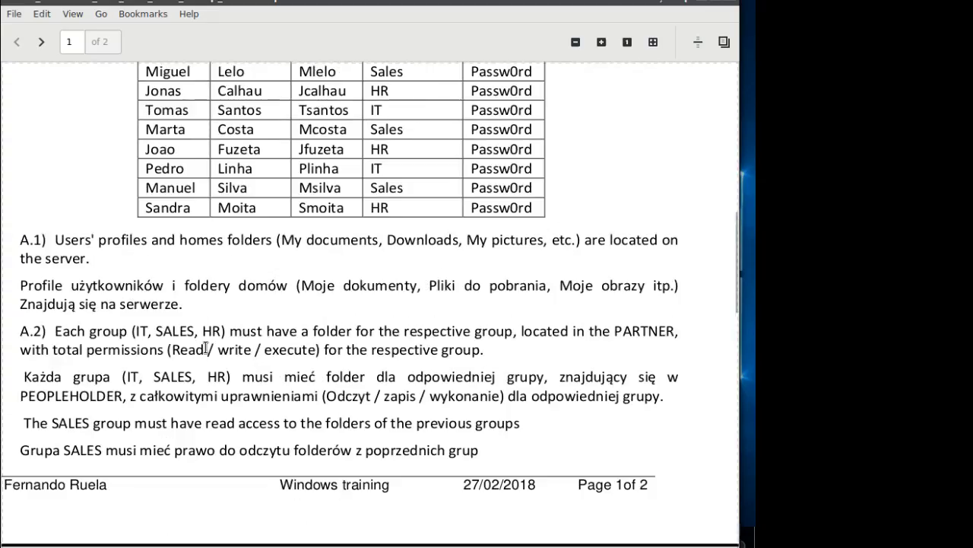
scroll(243, 297, "down", 1)
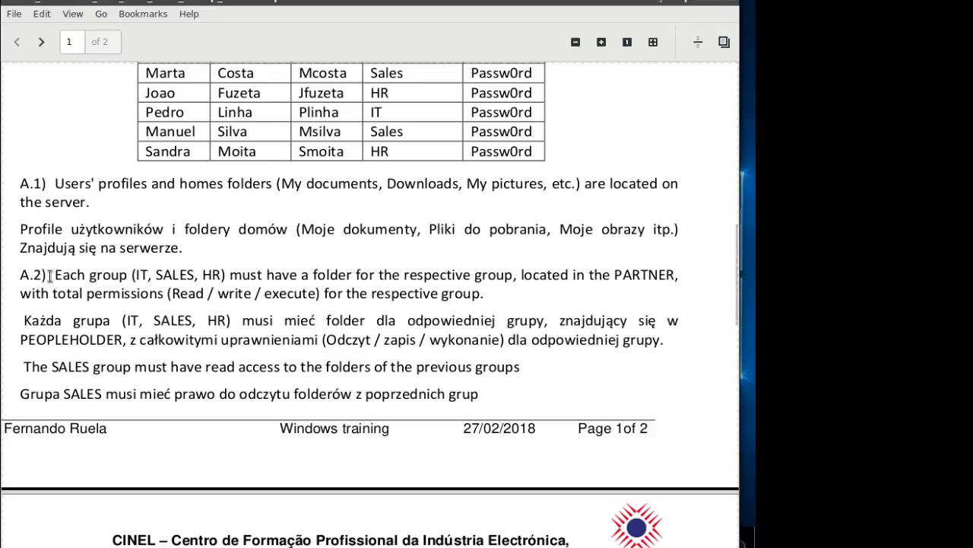
left_click_drag(52, 276, 496, 301)
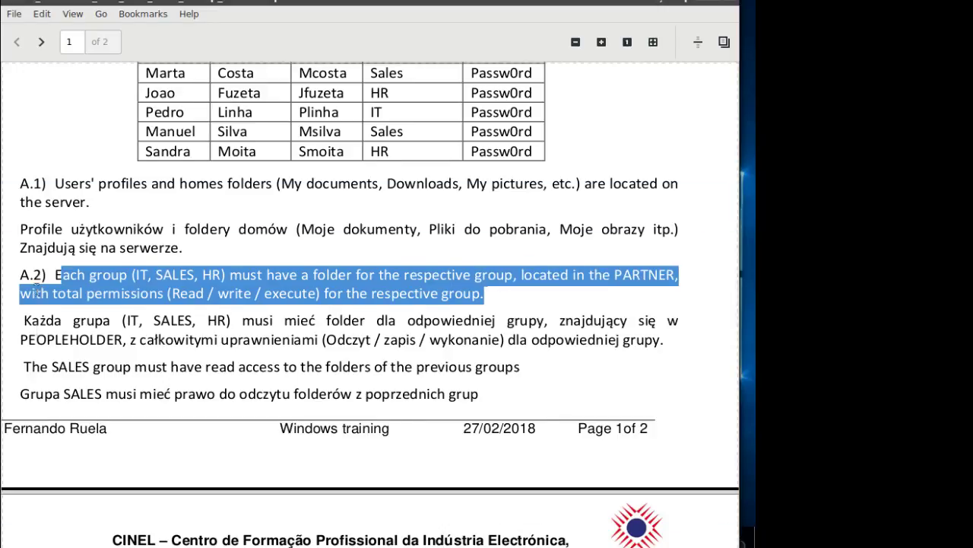
left_click_drag(23, 367, 523, 366)
scroll(281, 384, "down", 4)
scroll(278, 384, "down", 3)
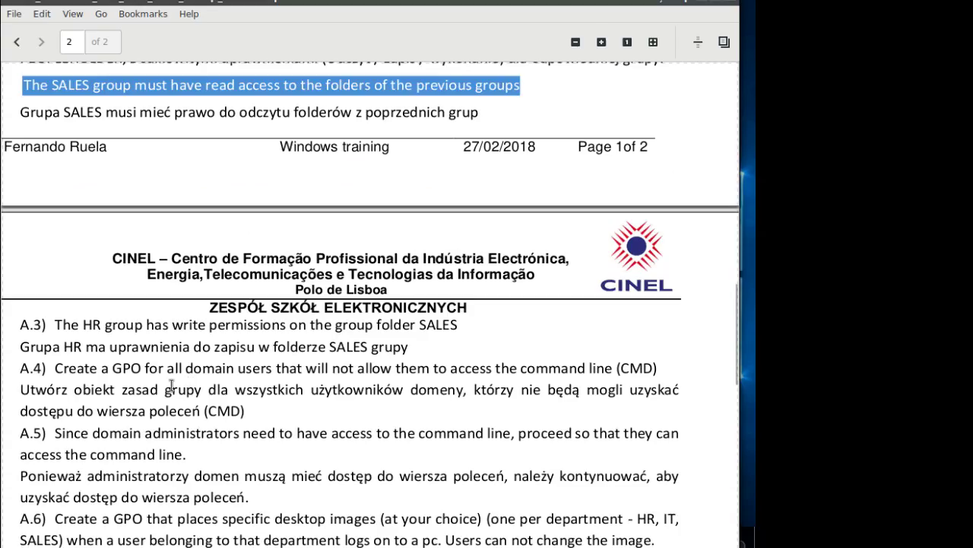
left_click_drag(55, 324, 457, 324)
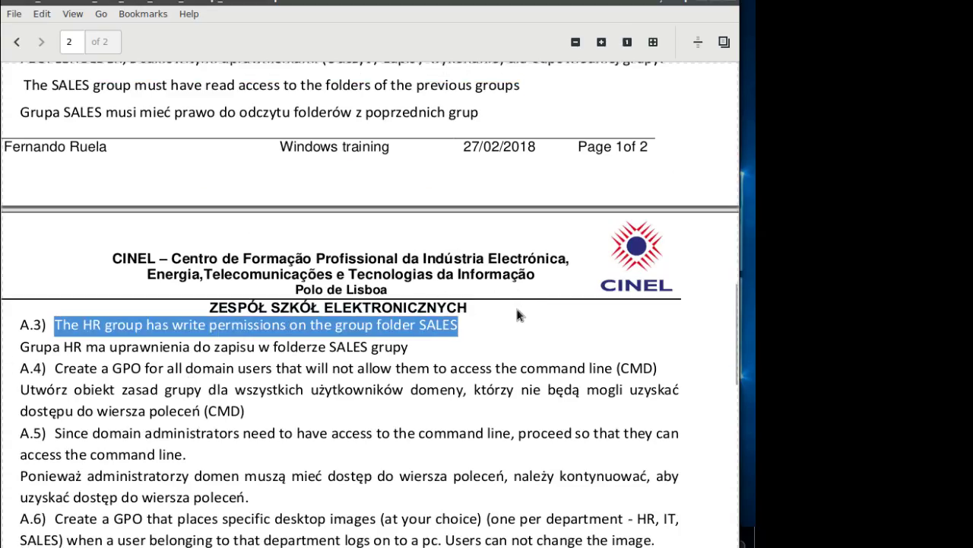
scroll(539, 280, "up", 10)
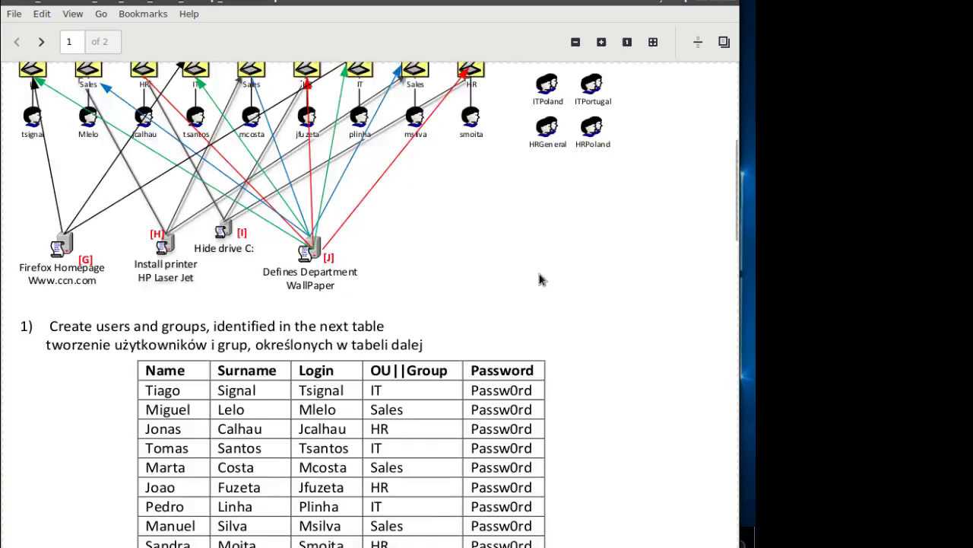
scroll(539, 279, "up", 4)
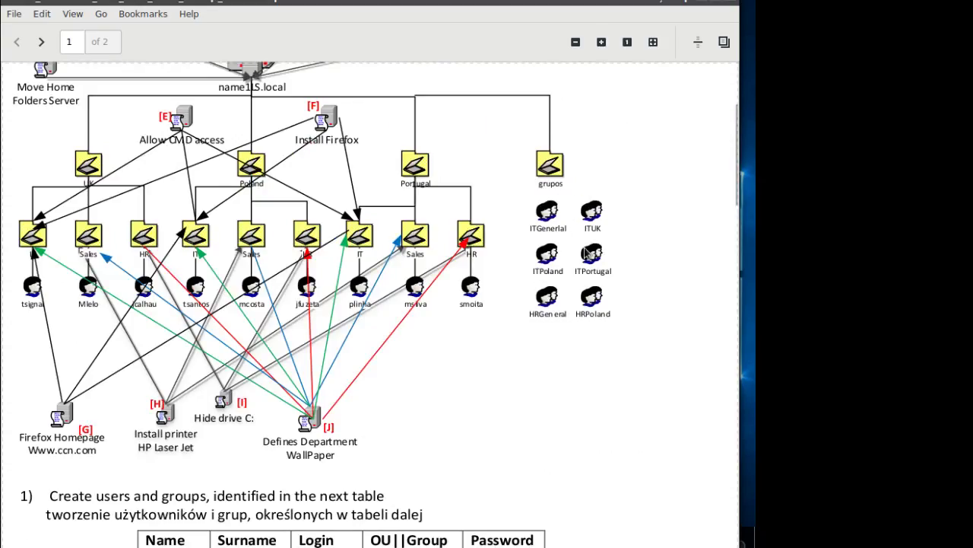